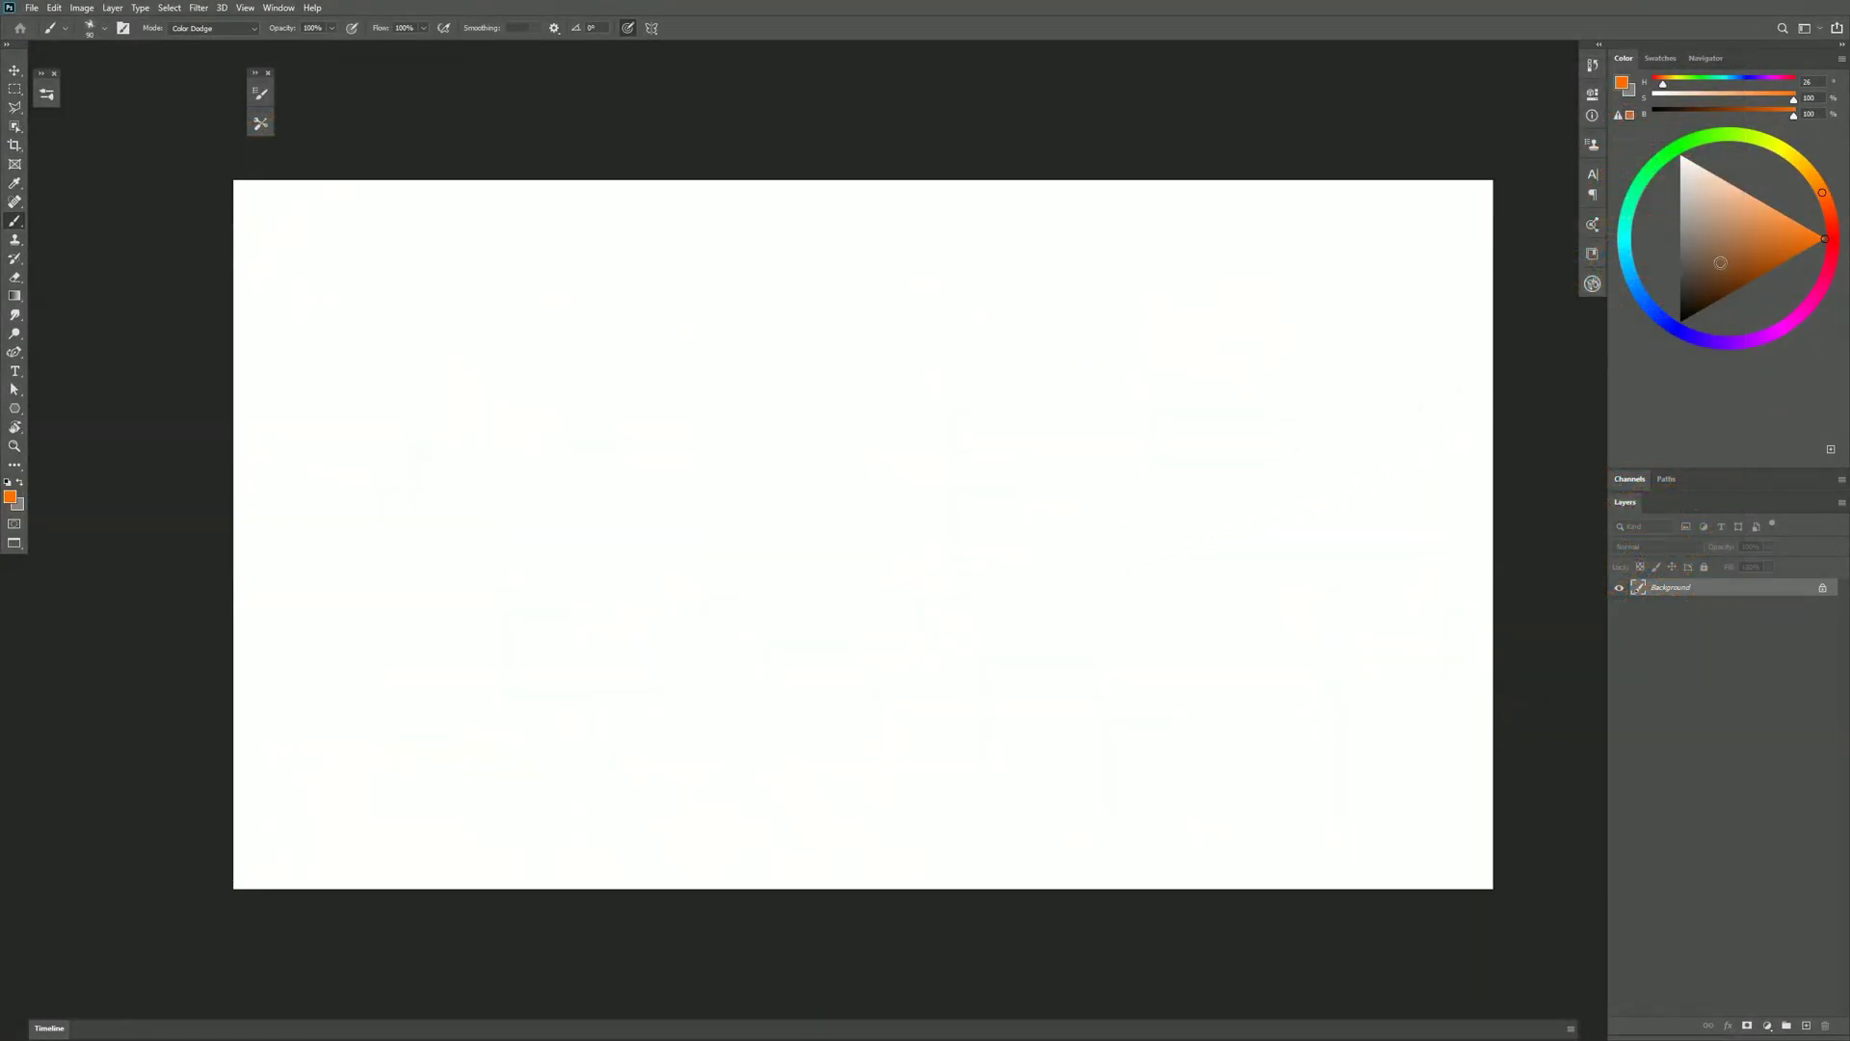
Set the foreground to black and fill the canvas with it via Shift+F5.
drag(1720, 262, 1655, 378)
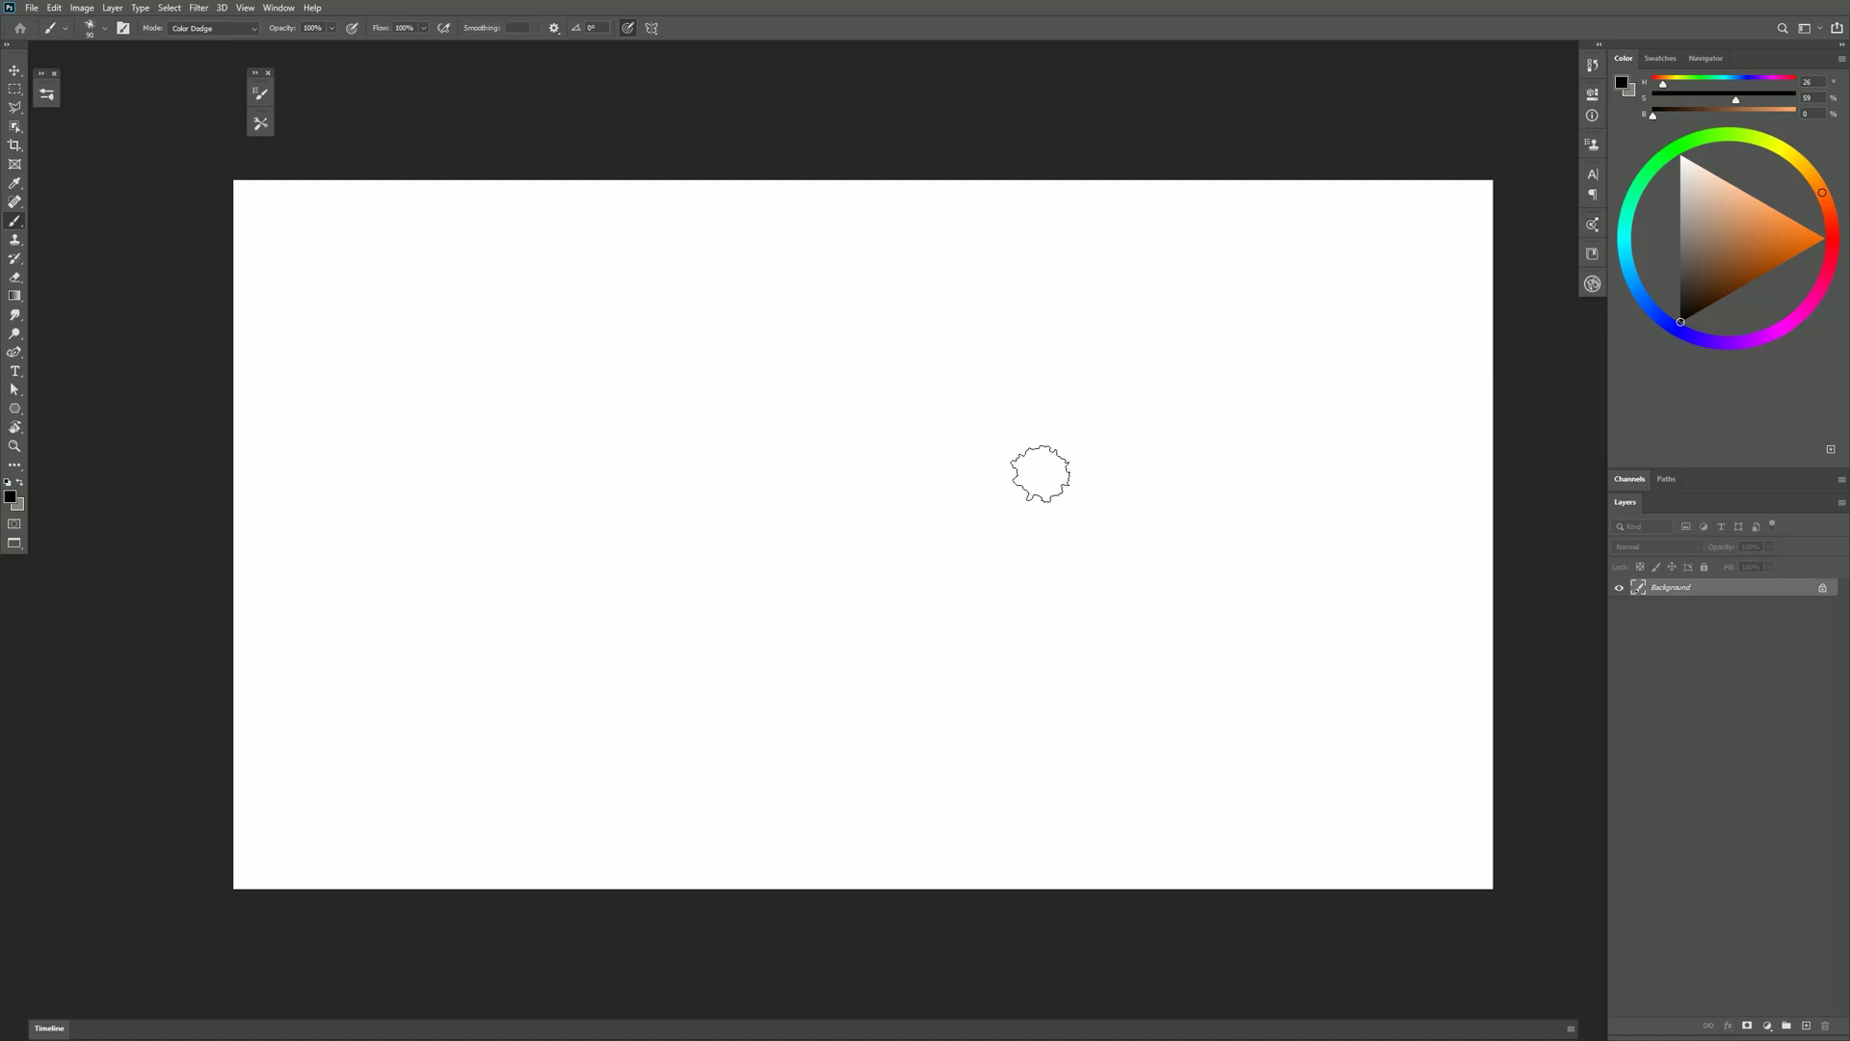
key(shift+F5)
click(1370, 342)
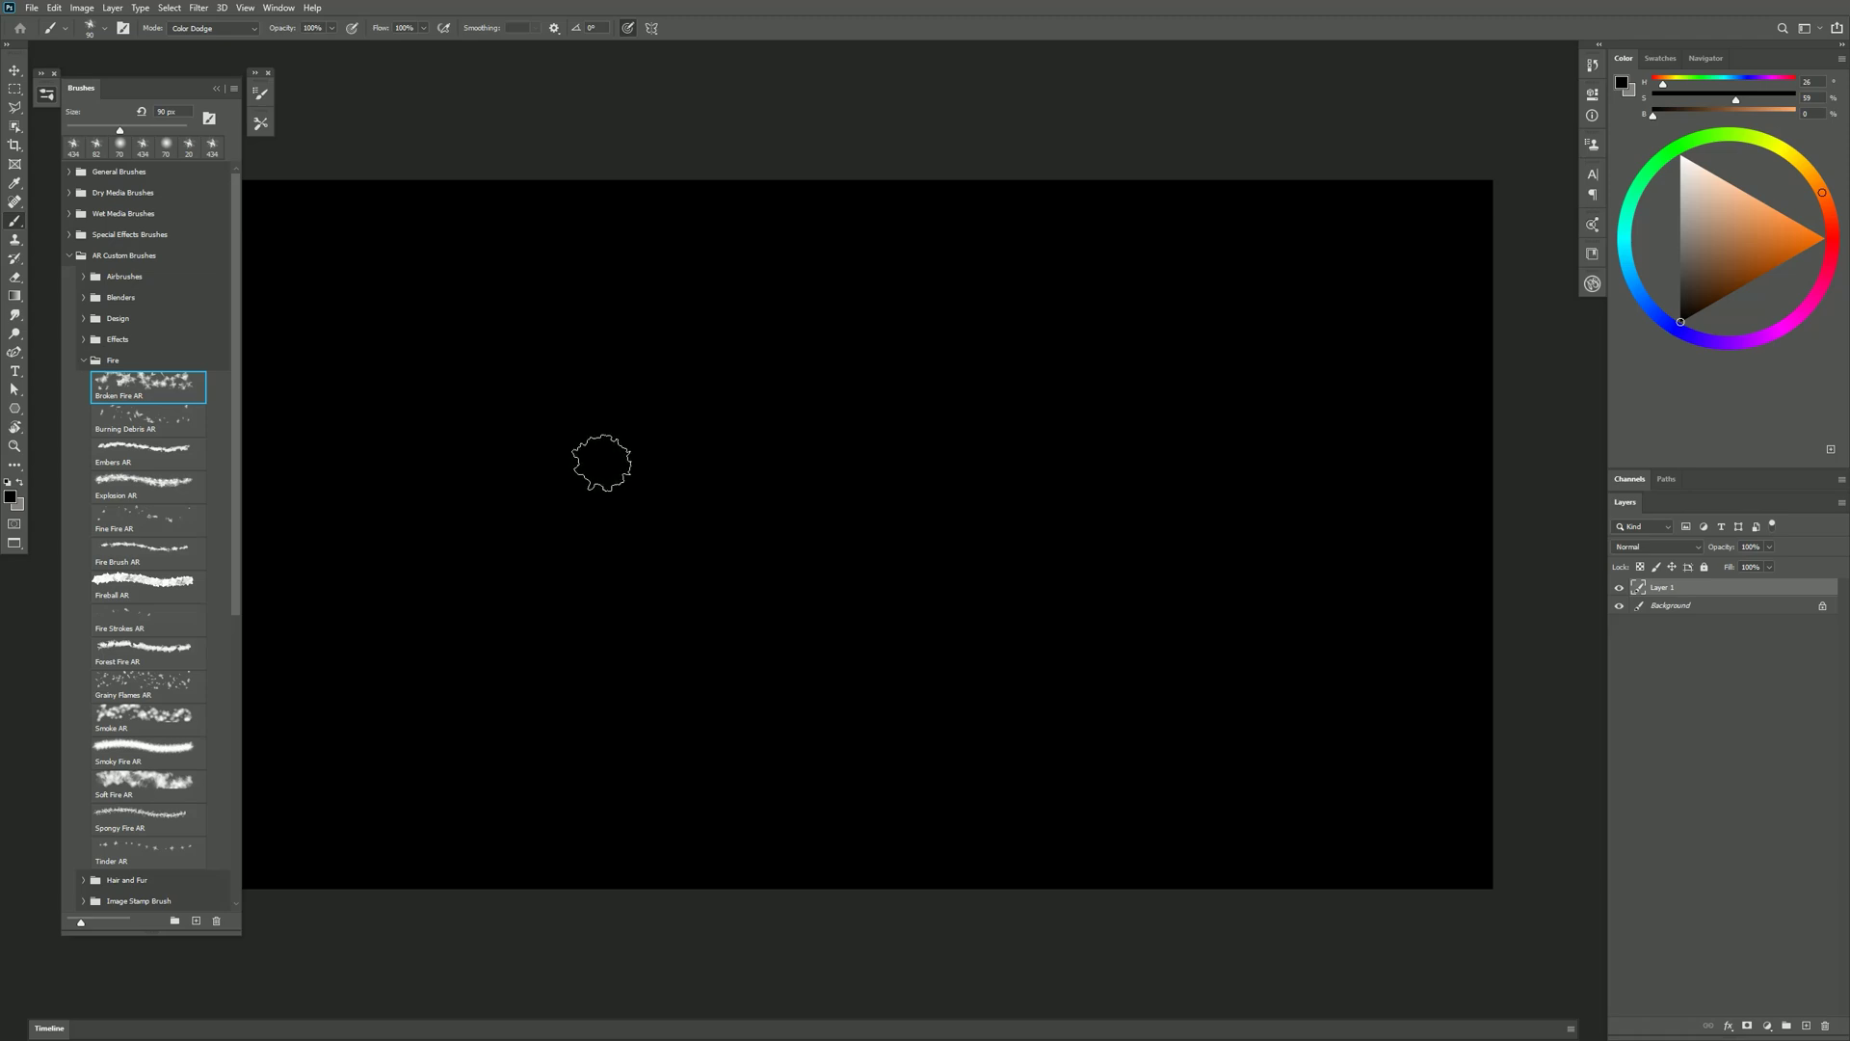
Pick a saturated reddish orange, keep Color Dodge as brush mode and Normal as layer mode.
mouse_move(1795, 244)
mouse_down()
mouse_move(1823, 240)
mouse_move(1818, 304)
mouse_move(1796, 256)
mouse_move(1765, 389)
mouse_move(1739, 405)
mouse_up()
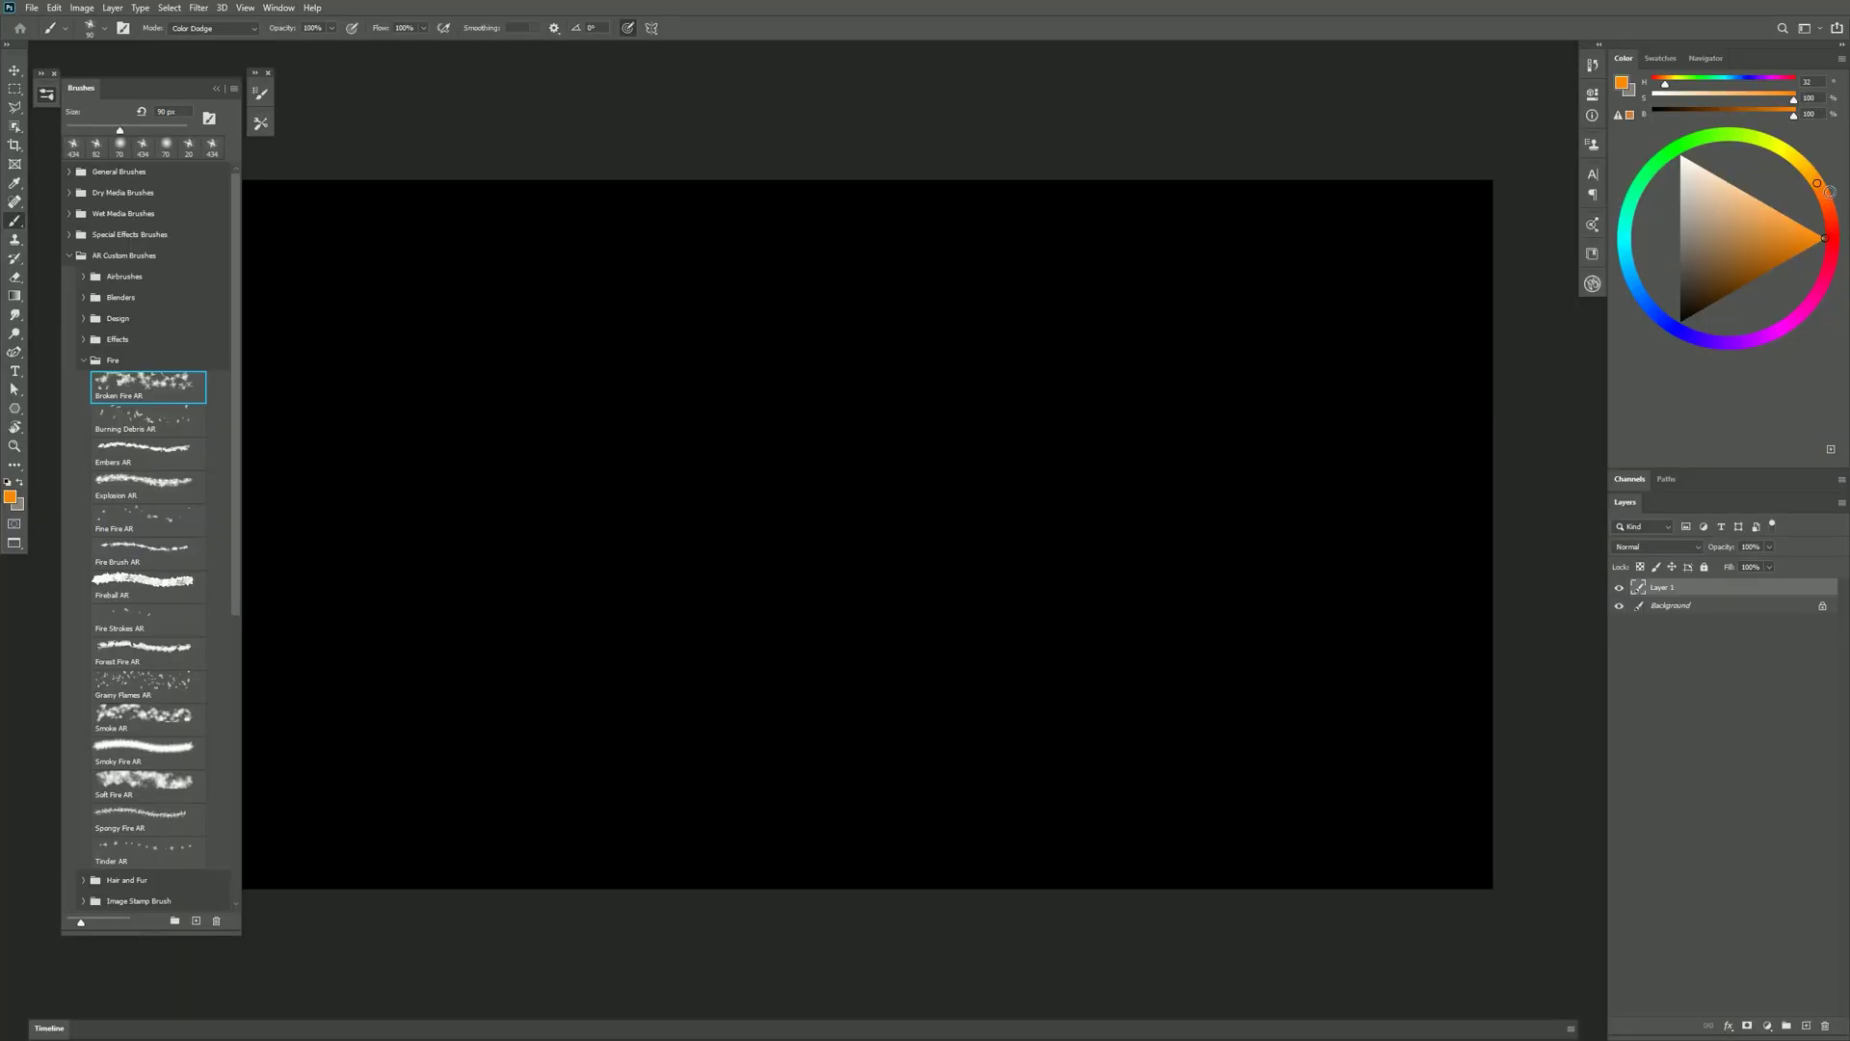
drag(1829, 192, 1825, 197)
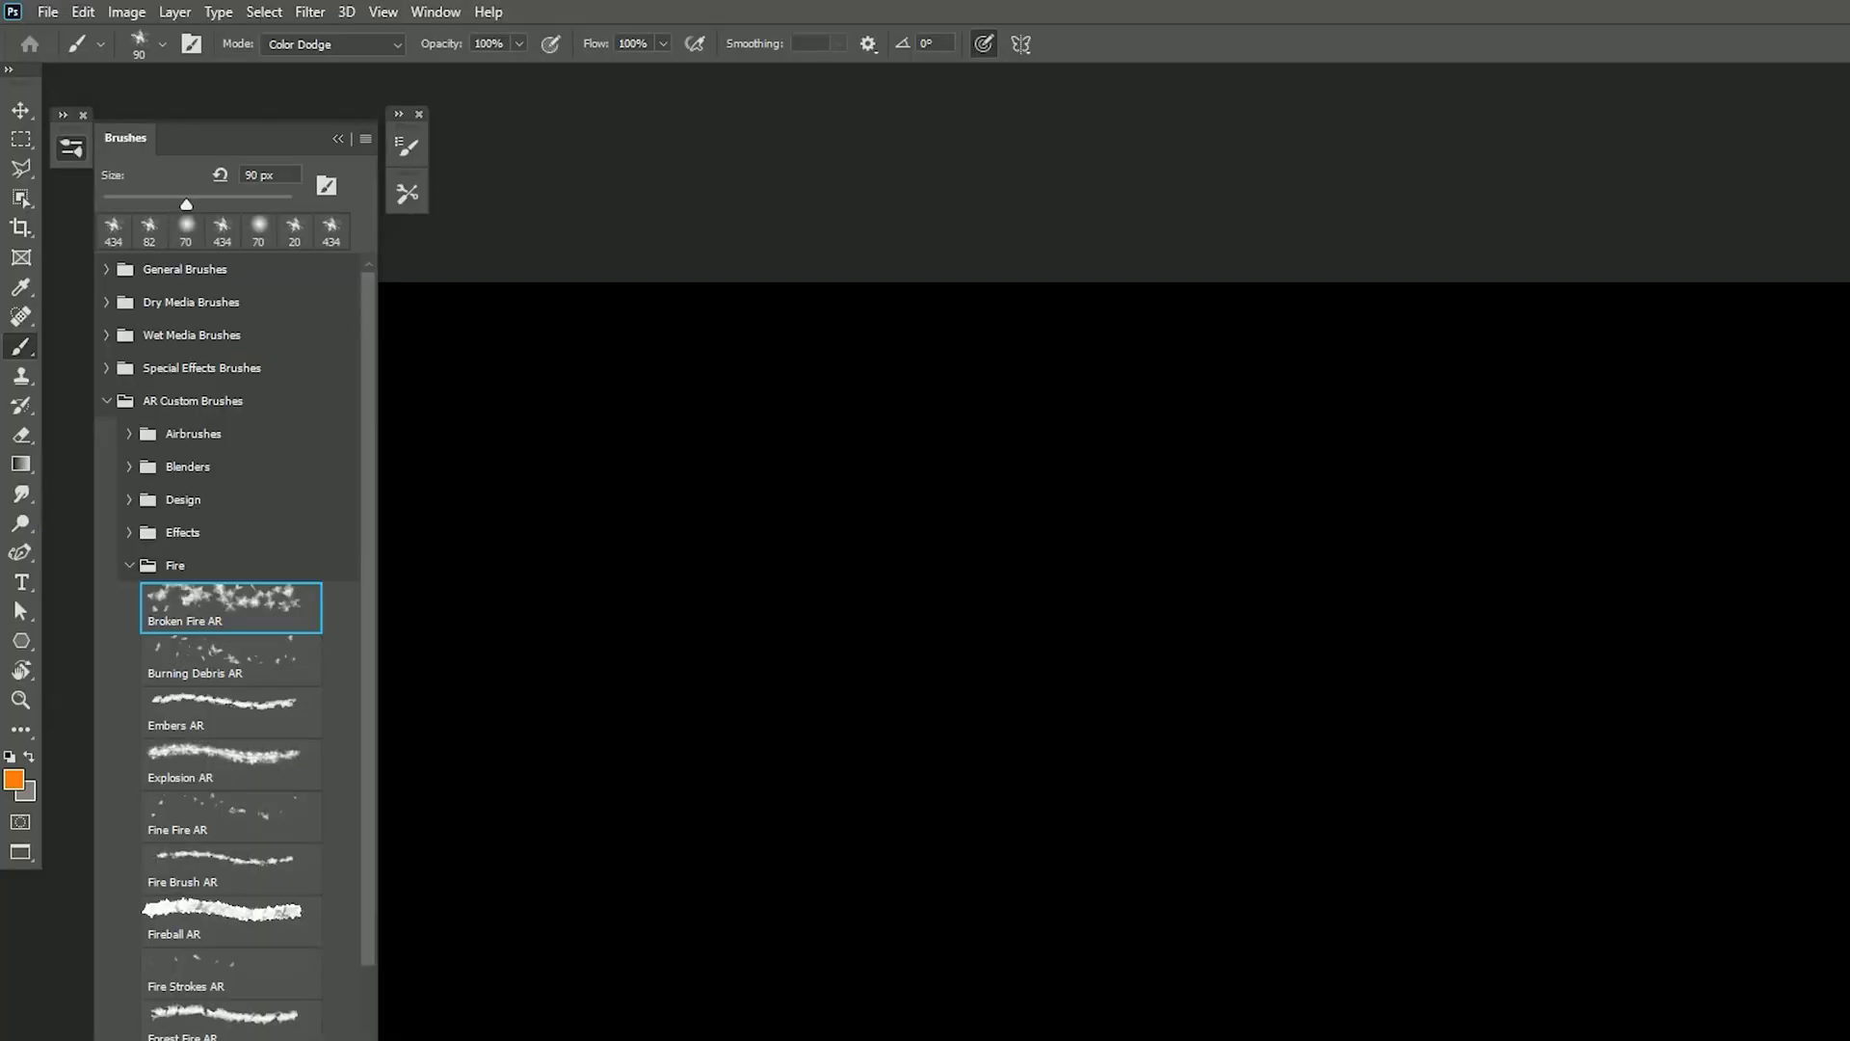
click(345, 46)
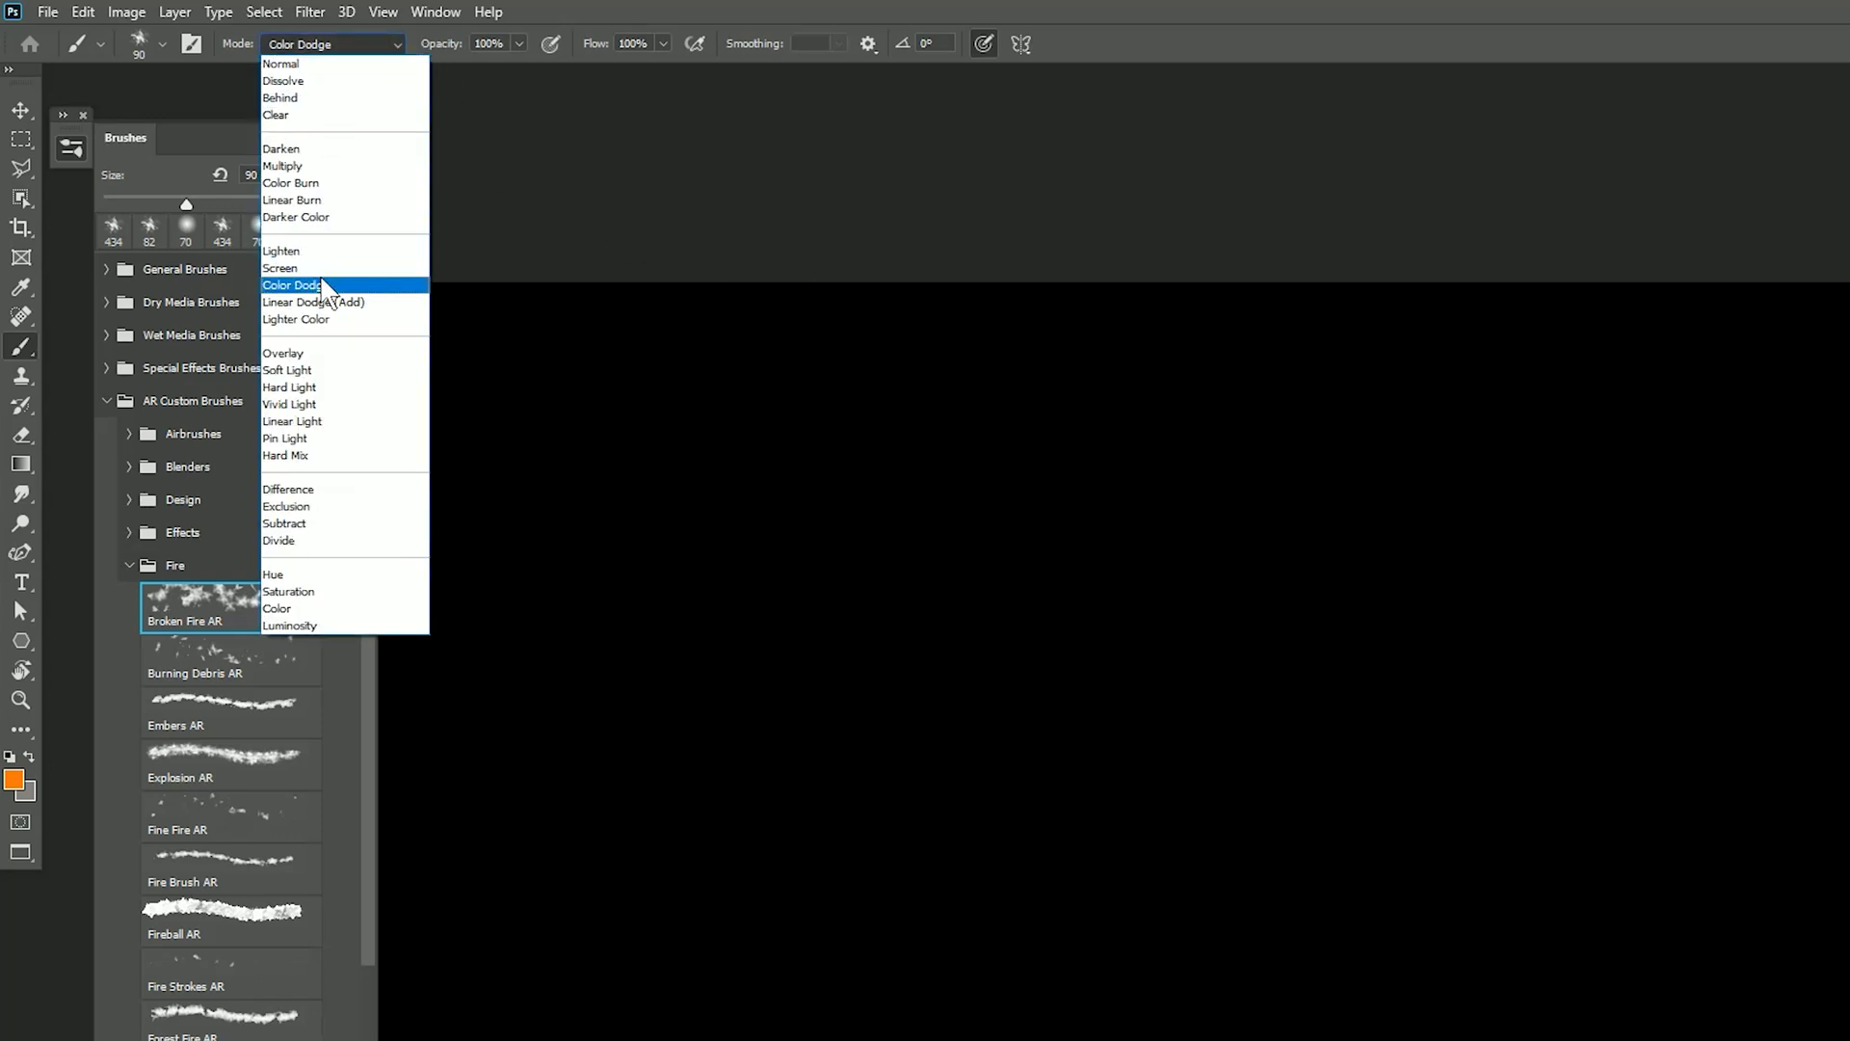
click(331, 285)
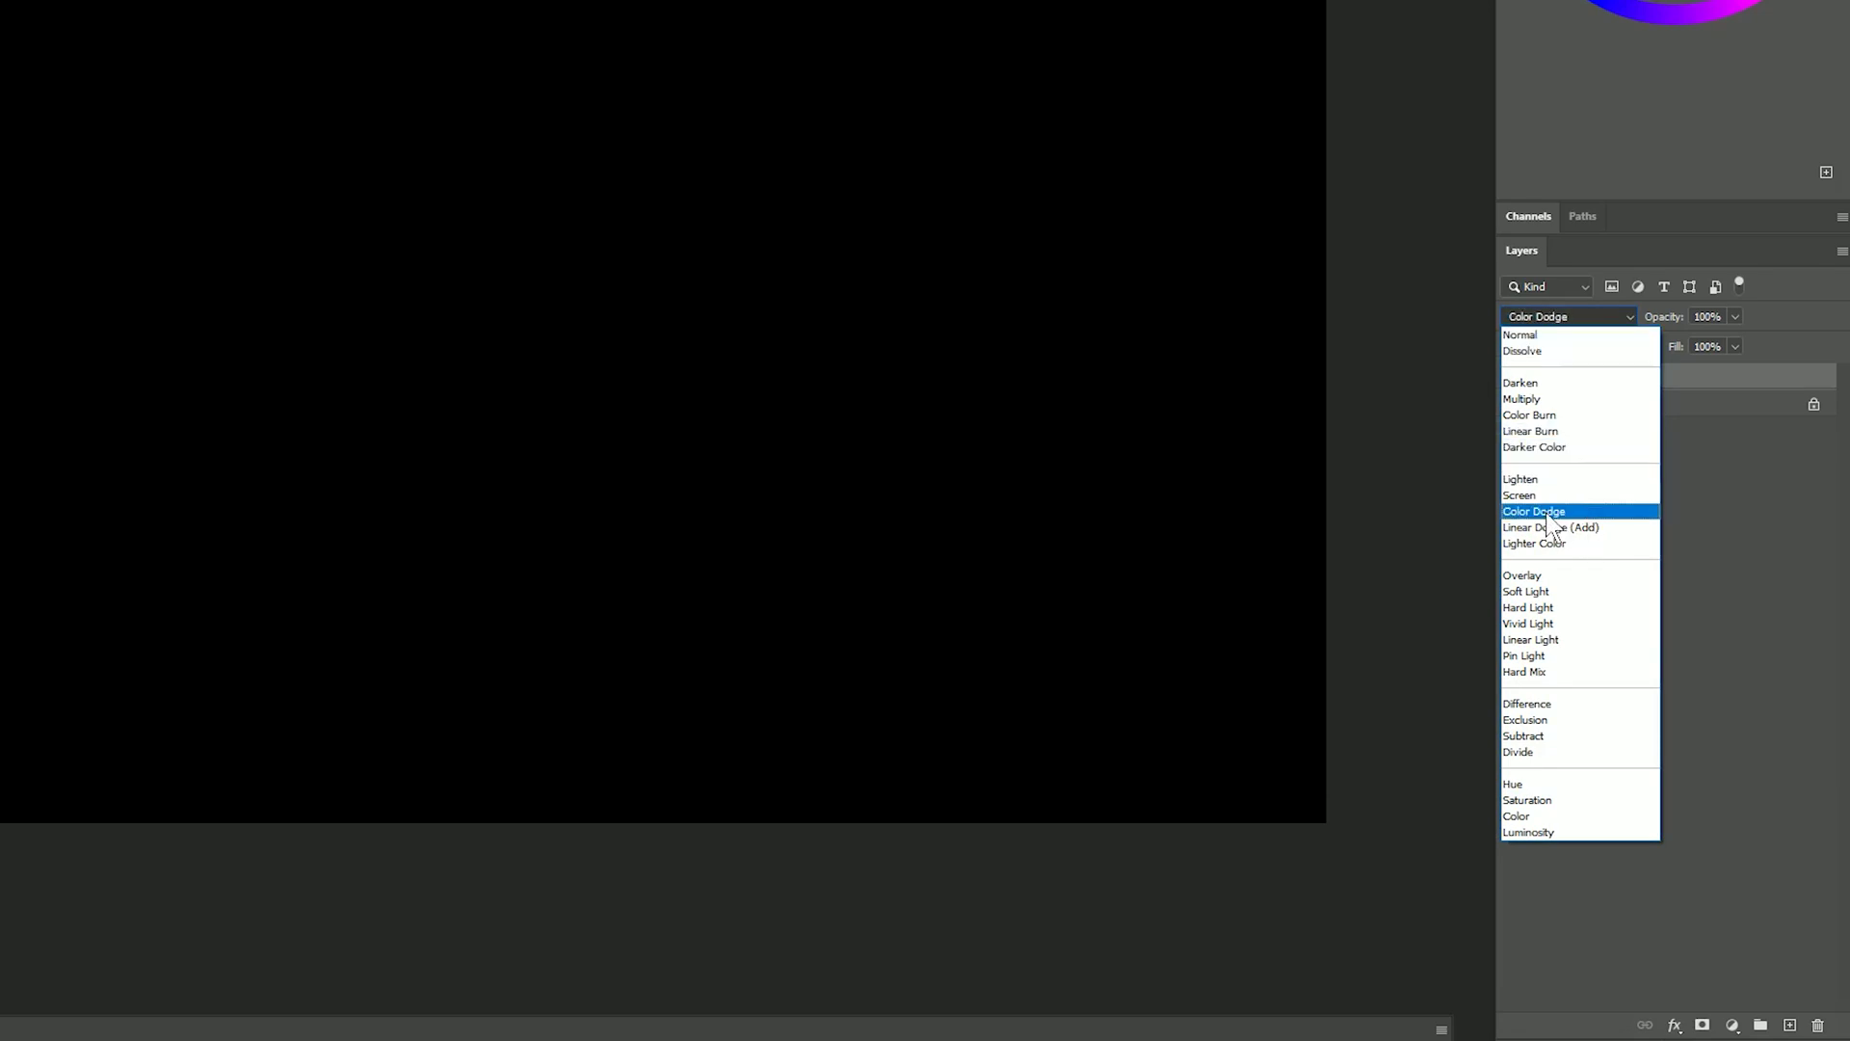
click(1532, 318)
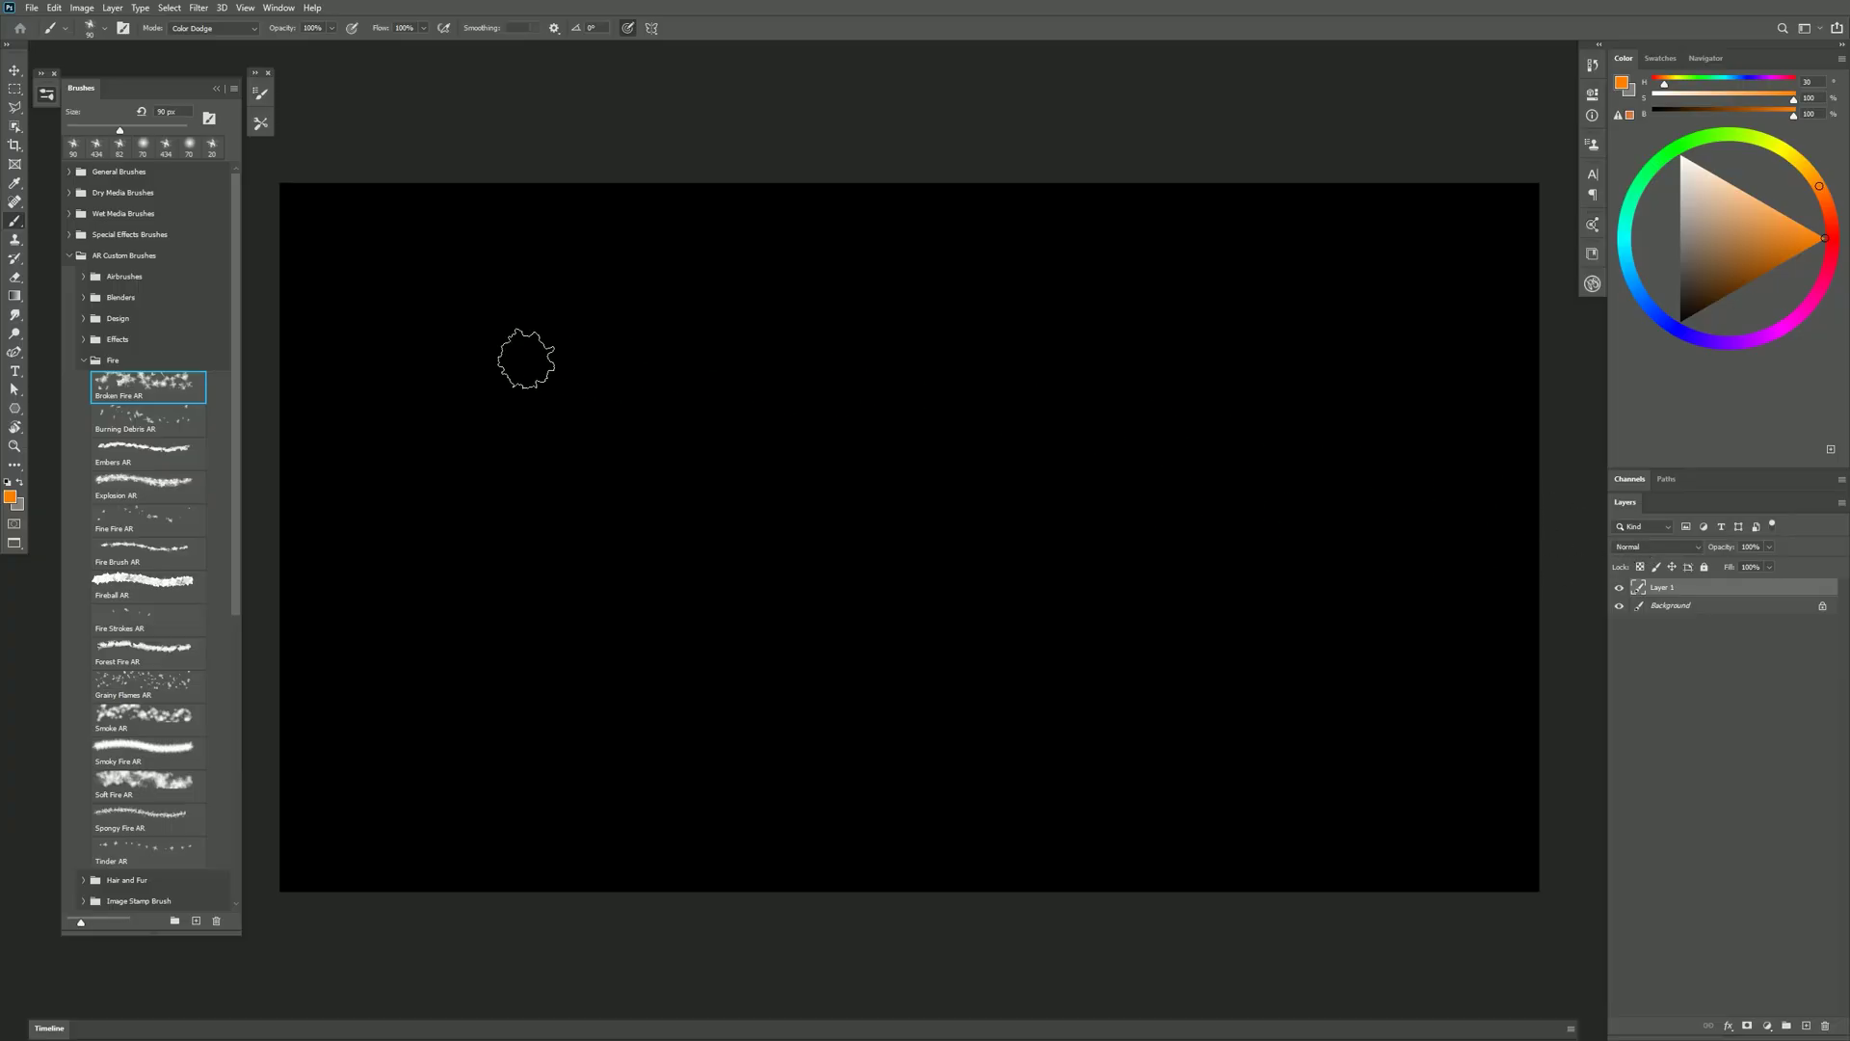
Paint test Broken Fire AR streaks and blobs, then clear the layer with Ctrl+A and Delete.
mouse_move(376, 343)
mouse_down()
mouse_move(1028, 308)
mouse_move(1412, 308)
mouse_up()
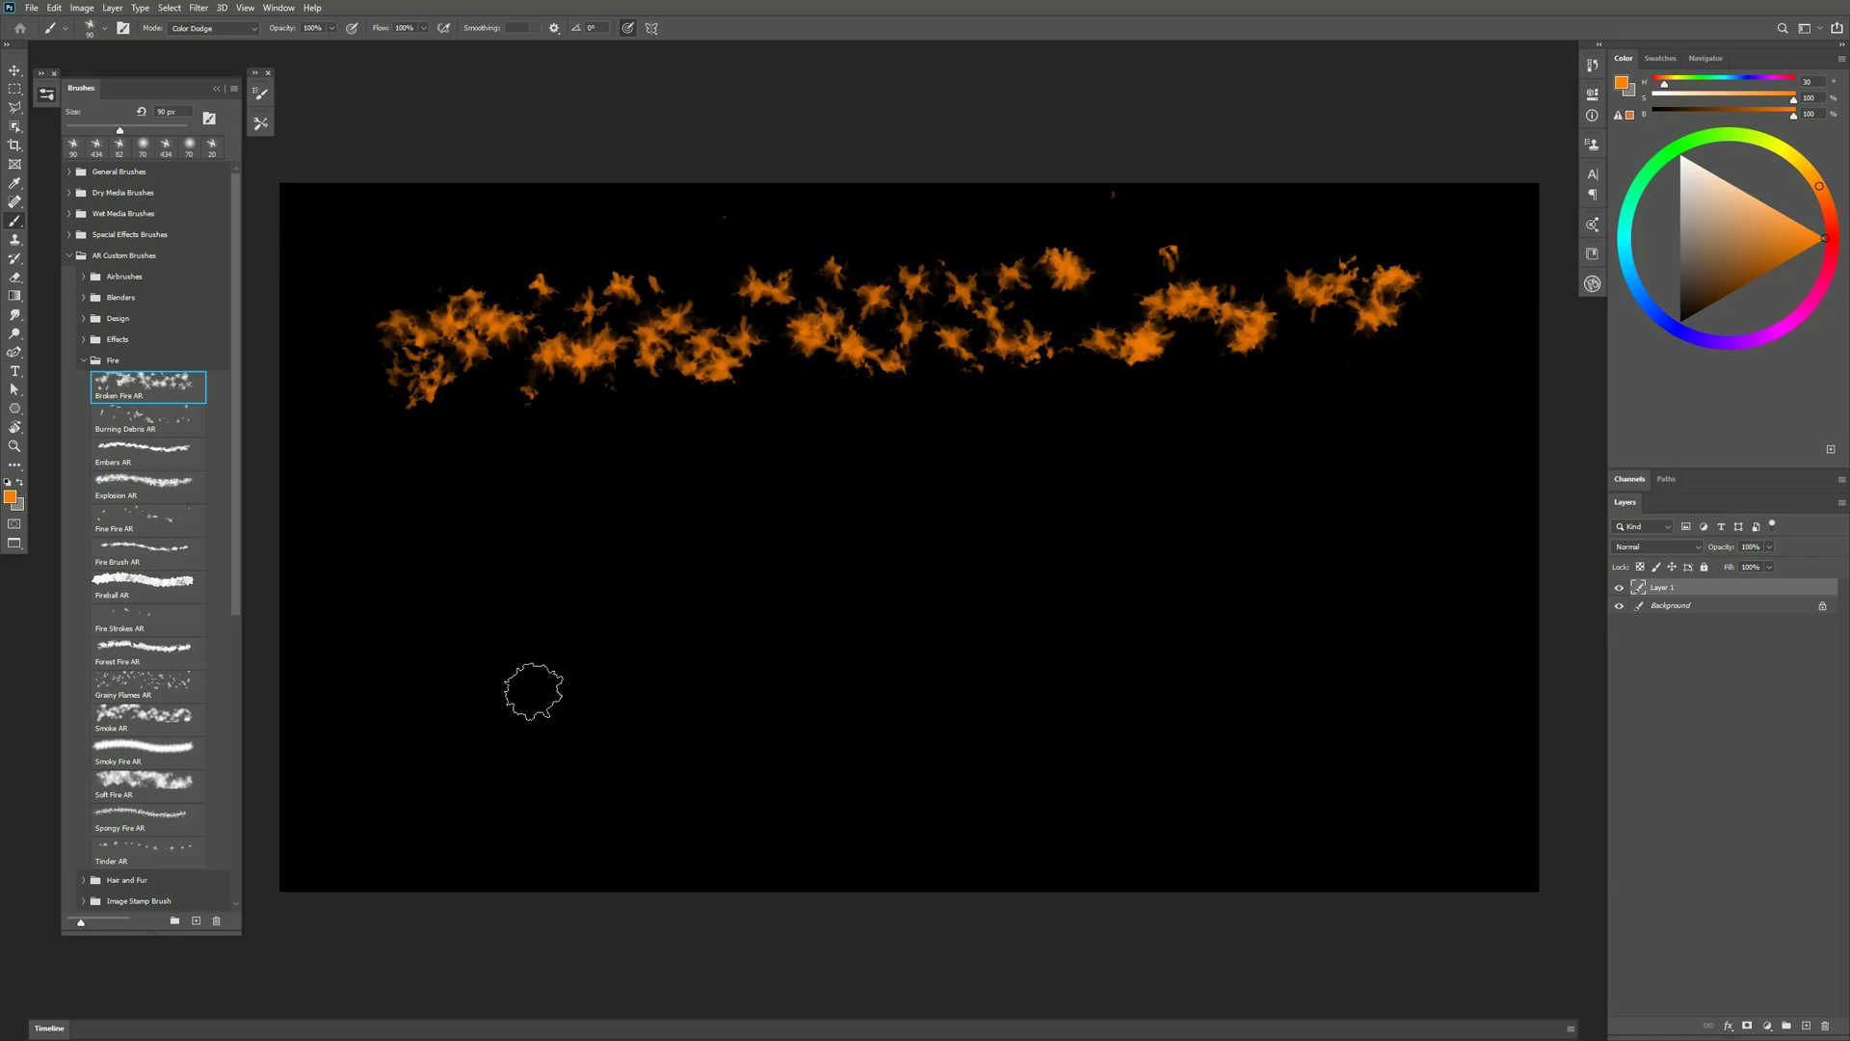
mouse_move(492, 748)
mouse_down()
mouse_move(479, 700)
mouse_move(522, 756)
mouse_move(536, 745)
mouse_move(488, 639)
mouse_move(517, 573)
mouse_move(567, 704)
mouse_move(549, 611)
mouse_move(558, 454)
mouse_up()
mouse_move(771, 650)
mouse_down()
mouse_move(772, 494)
mouse_move(837, 516)
mouse_move(741, 659)
mouse_move(883, 518)
mouse_move(798, 646)
mouse_move(925, 594)
mouse_move(881, 712)
mouse_move(1059, 595)
mouse_move(1095, 537)
mouse_move(1092, 673)
mouse_move(1144, 628)
mouse_move(1173, 485)
mouse_move(1171, 634)
mouse_move(1205, 692)
mouse_up()
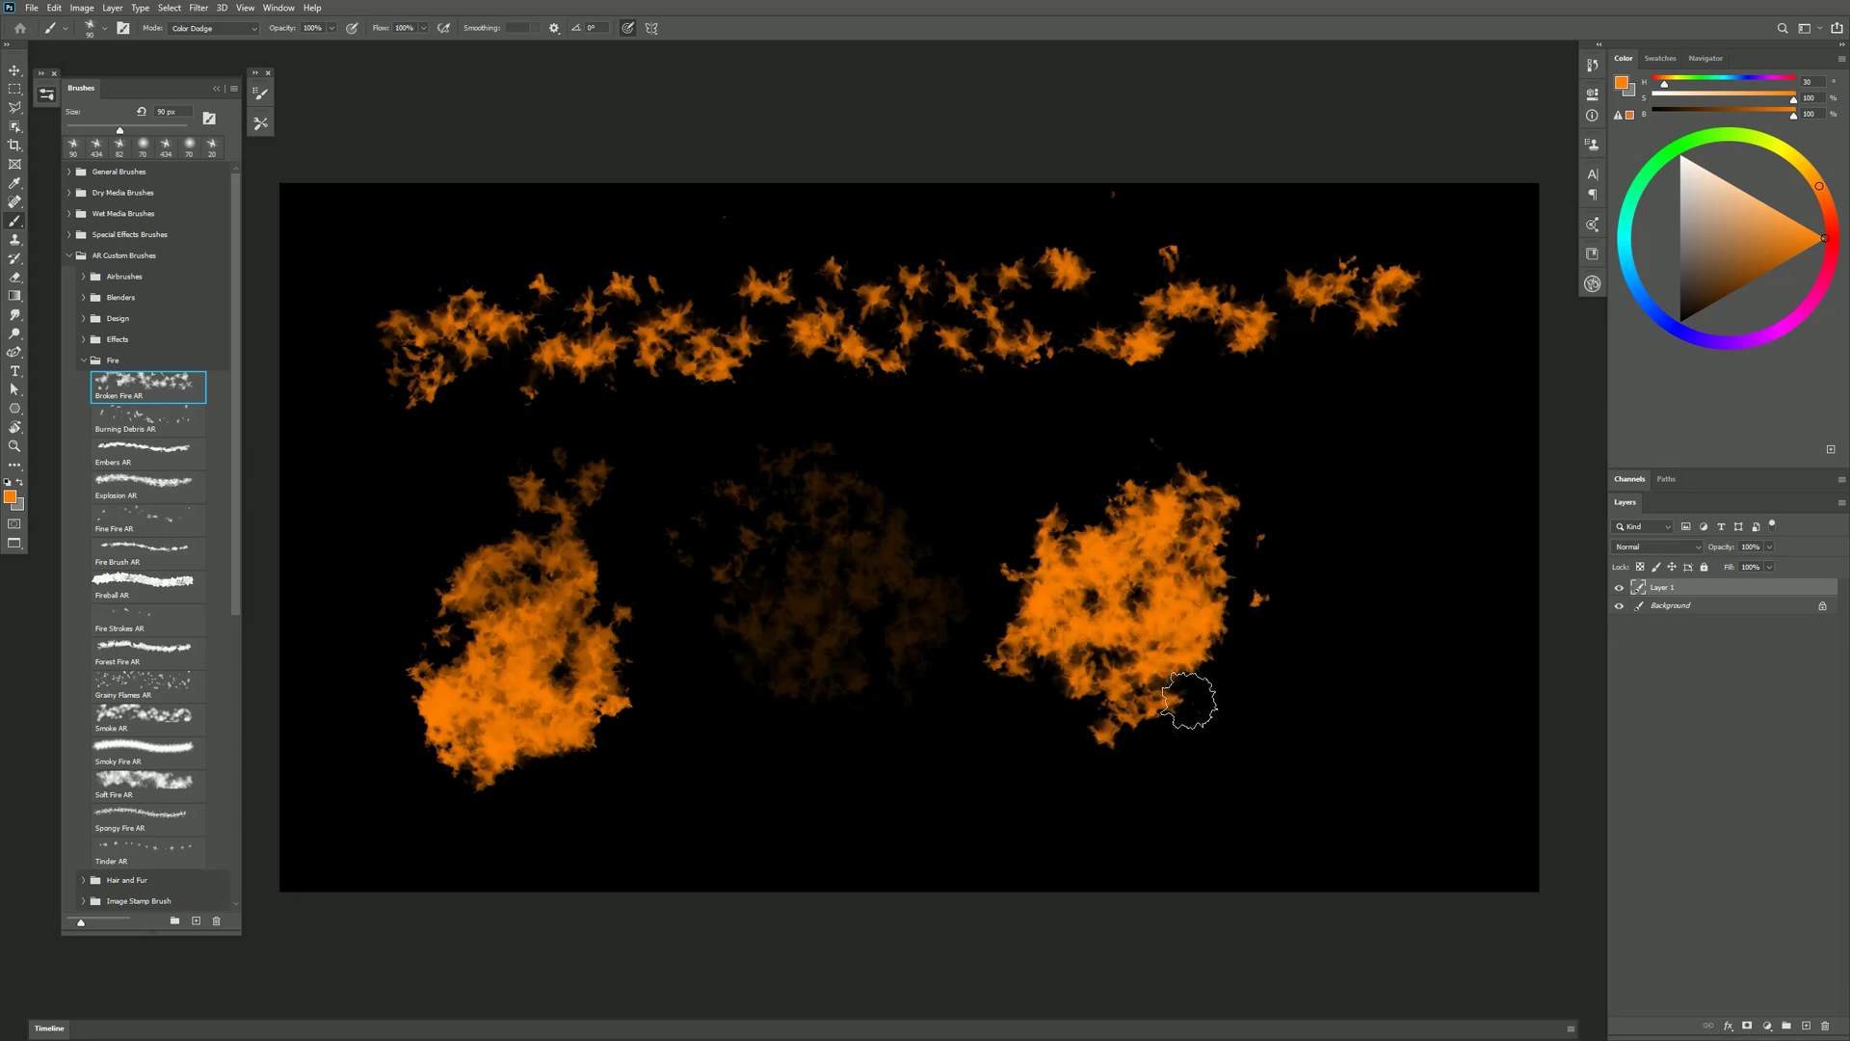
mouse_move(1314, 727)
mouse_down()
mouse_move(1349, 656)
mouse_move(1372, 371)
mouse_up()
mouse_move(1453, 739)
mouse_down()
mouse_move(1437, 626)
mouse_move(1450, 401)
mouse_up()
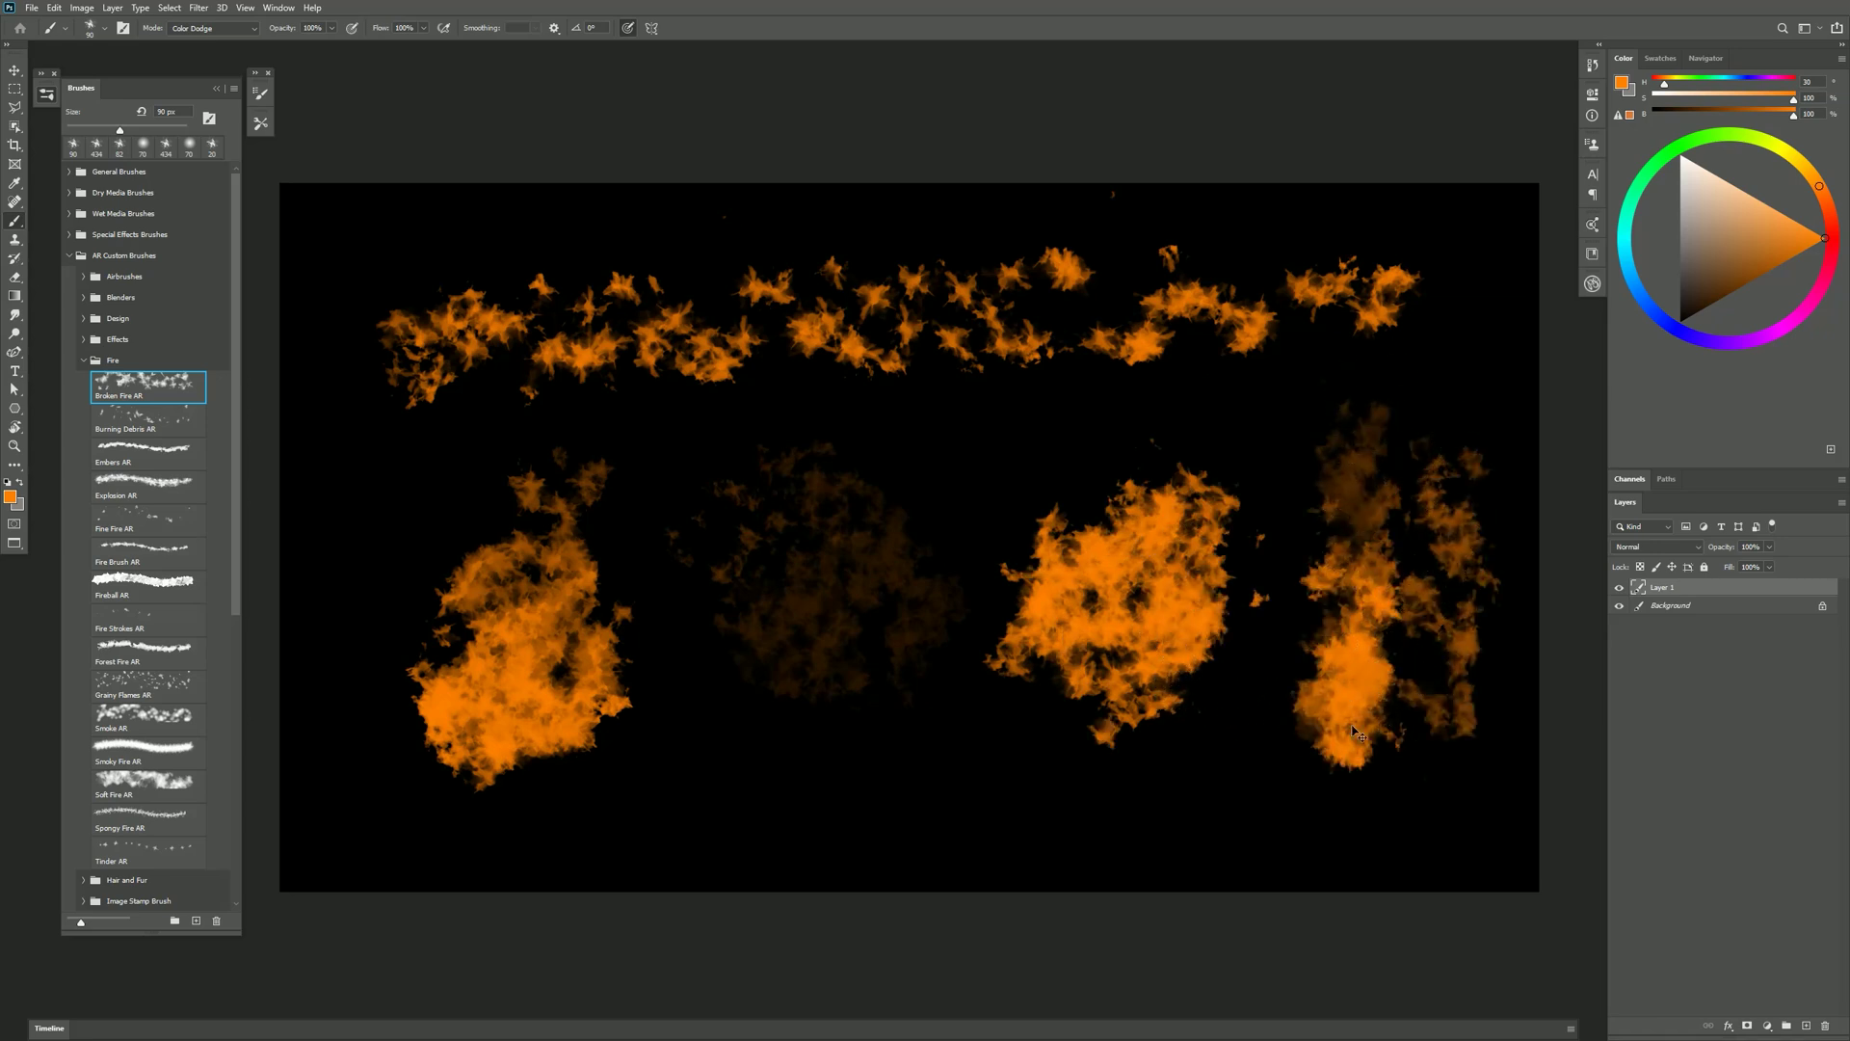
key(ctrl+a)
key(Delete)
Paint two diagonal flame streaks rising to the right plus a fire blob at lower right.
mouse_move(582, 508)
mouse_down()
mouse_move(901, 333)
mouse_move(925, 342)
mouse_move(598, 535)
mouse_move(940, 318)
mouse_move(626, 501)
mouse_move(925, 356)
mouse_move(626, 530)
mouse_move(906, 337)
mouse_move(735, 448)
mouse_move(901, 364)
mouse_up()
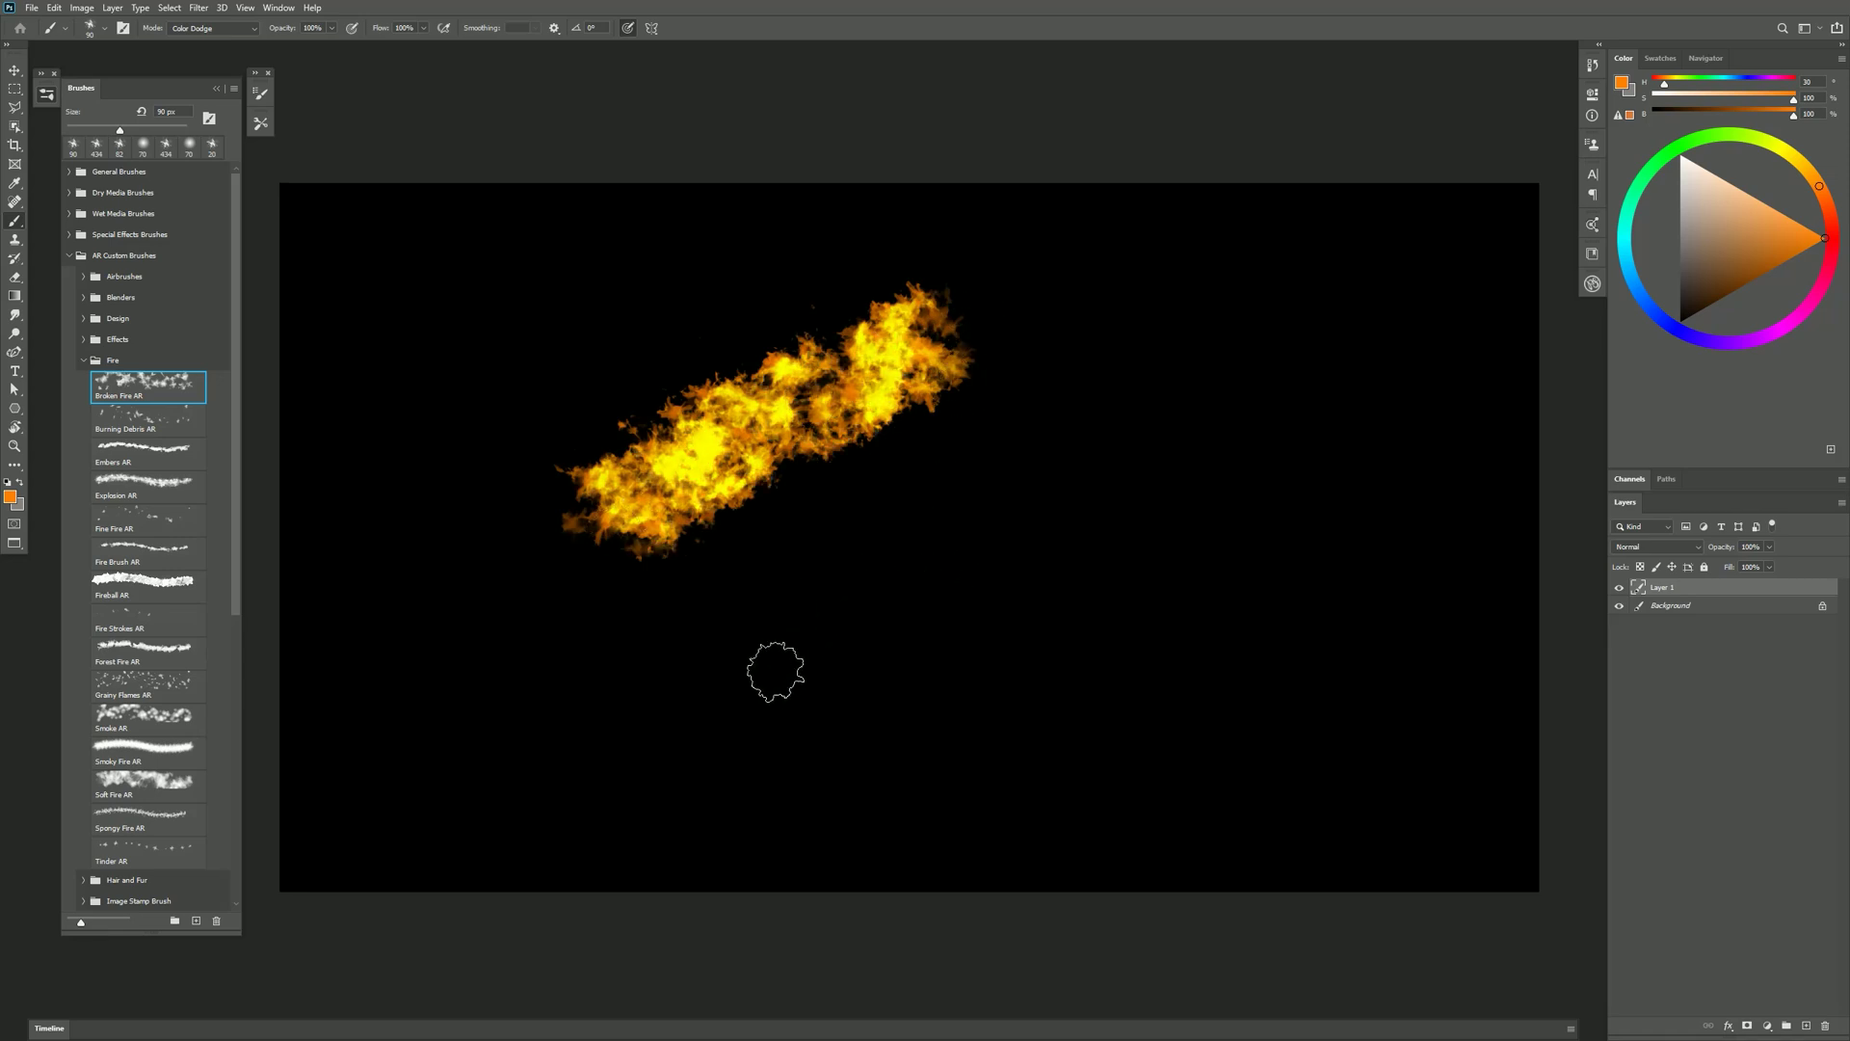
mouse_move(775, 678)
mouse_down()
mouse_move(1083, 491)
mouse_move(950, 546)
mouse_move(1047, 503)
mouse_move(1124, 537)
mouse_move(1147, 477)
mouse_move(1301, 434)
mouse_up()
mouse_move(909, 648)
mouse_down()
mouse_move(982, 555)
mouse_move(899, 628)
mouse_move(833, 646)
mouse_move(873, 633)
mouse_move(826, 699)
mouse_move(737, 653)
mouse_move(803, 653)
mouse_move(815, 696)
mouse_move(973, 663)
mouse_move(864, 661)
mouse_move(950, 535)
mouse_move(919, 672)
mouse_move(860, 559)
mouse_move(973, 655)
mouse_up()
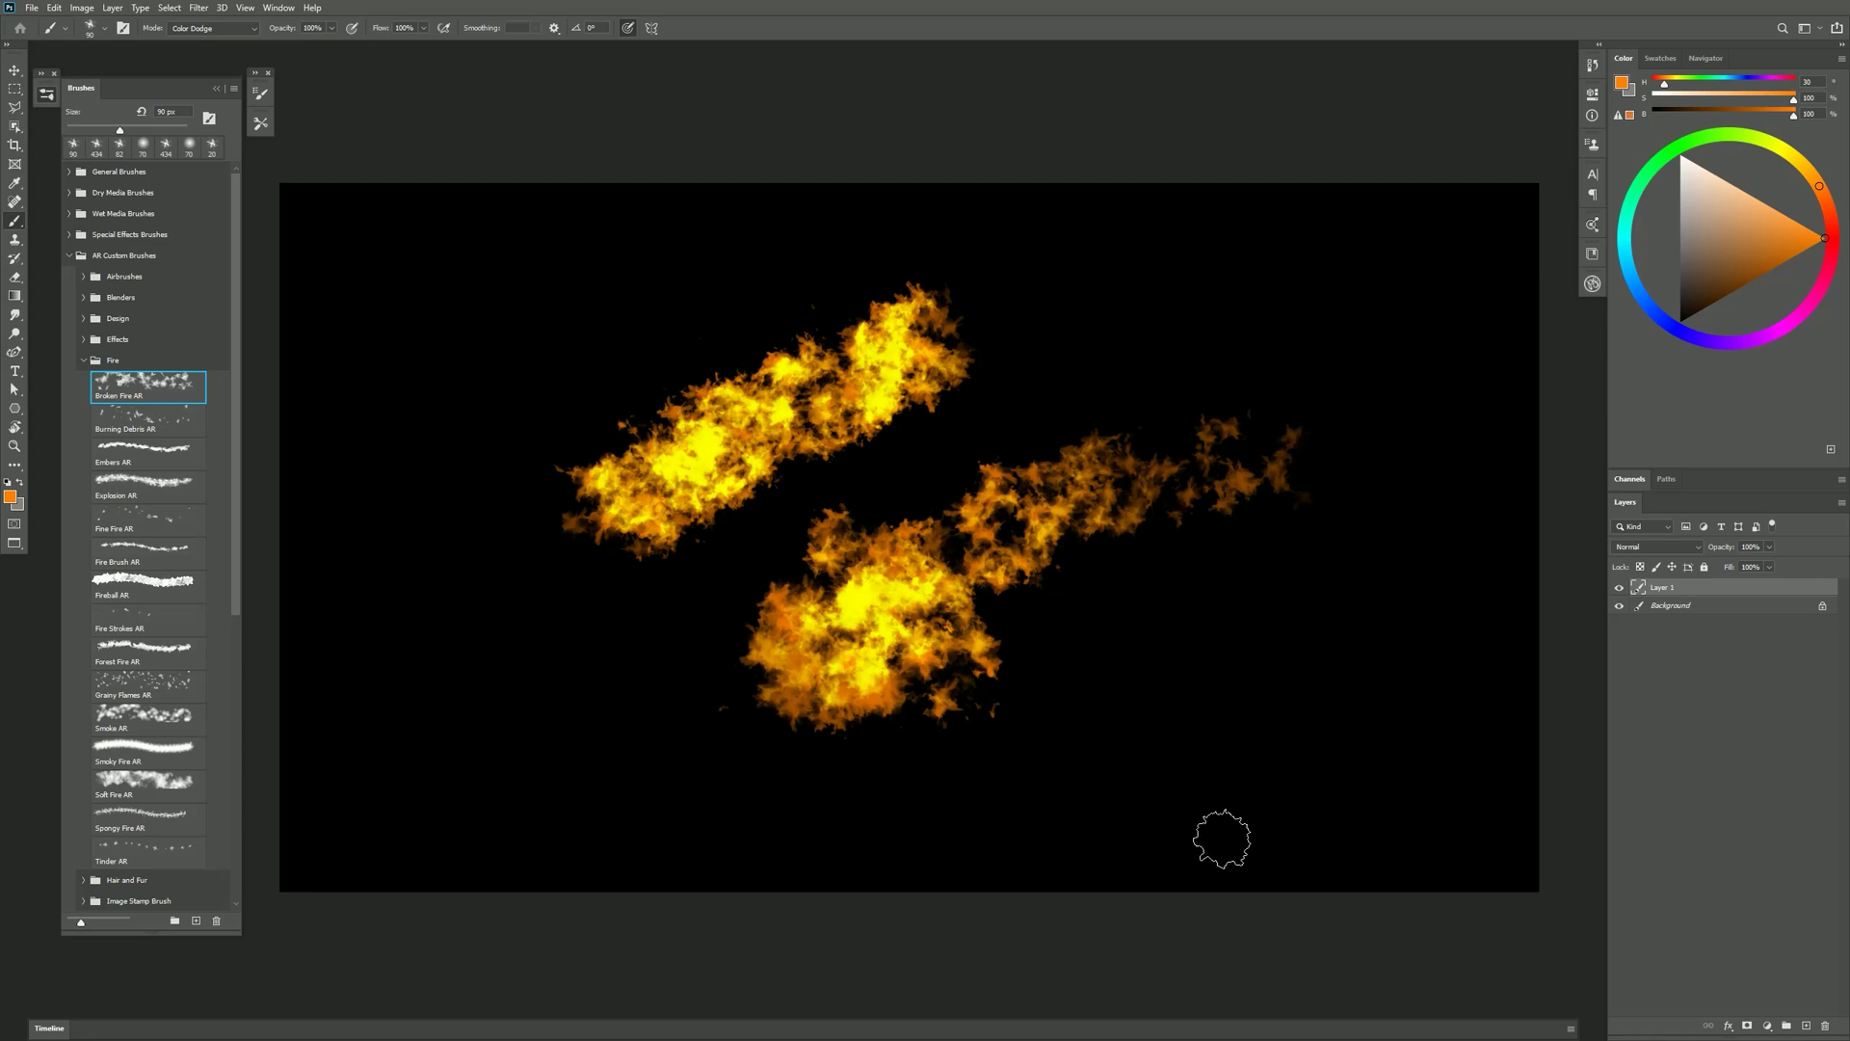
mouse_move(1209, 699)
mouse_down()
mouse_move(1235, 718)
mouse_move(1208, 660)
mouse_move(1232, 604)
mouse_move(1218, 649)
mouse_move(1137, 665)
mouse_up()
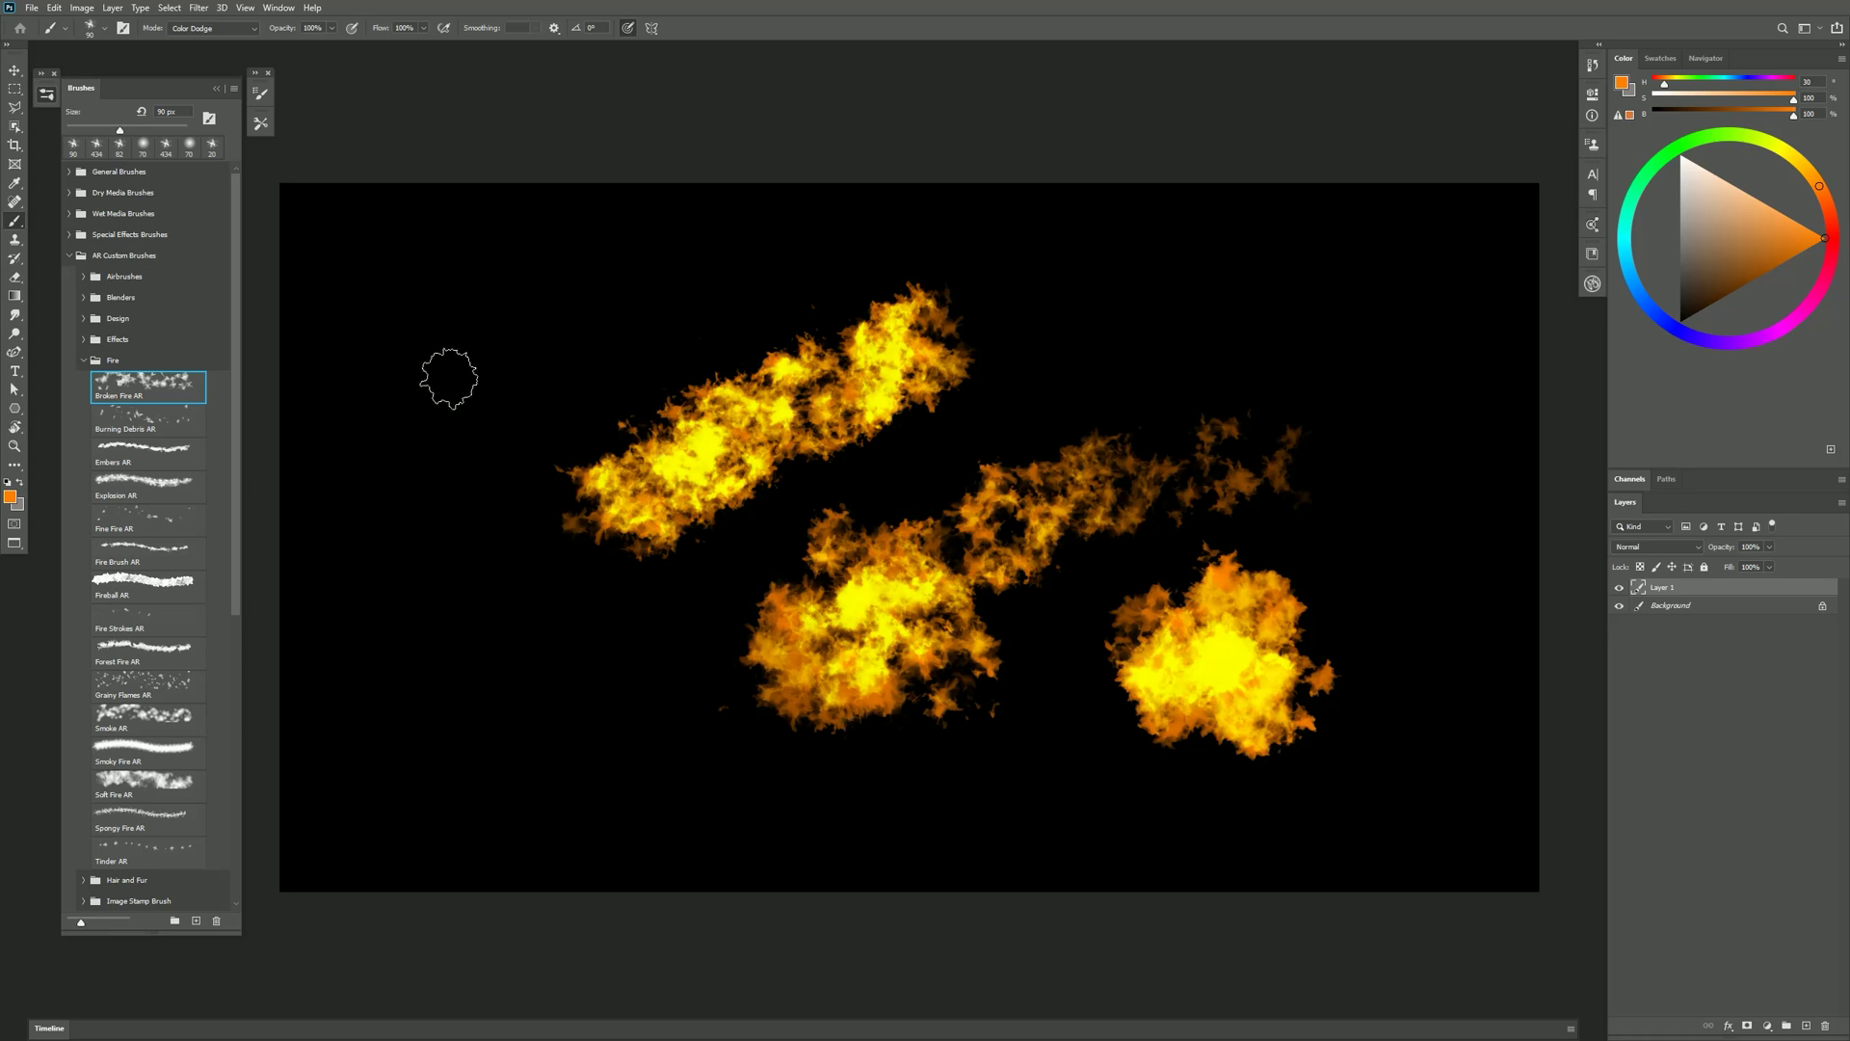
Scatter dark brown Burning Debris AR specks above the fires, using a lighter brown for the last dabs.
click(149, 422)
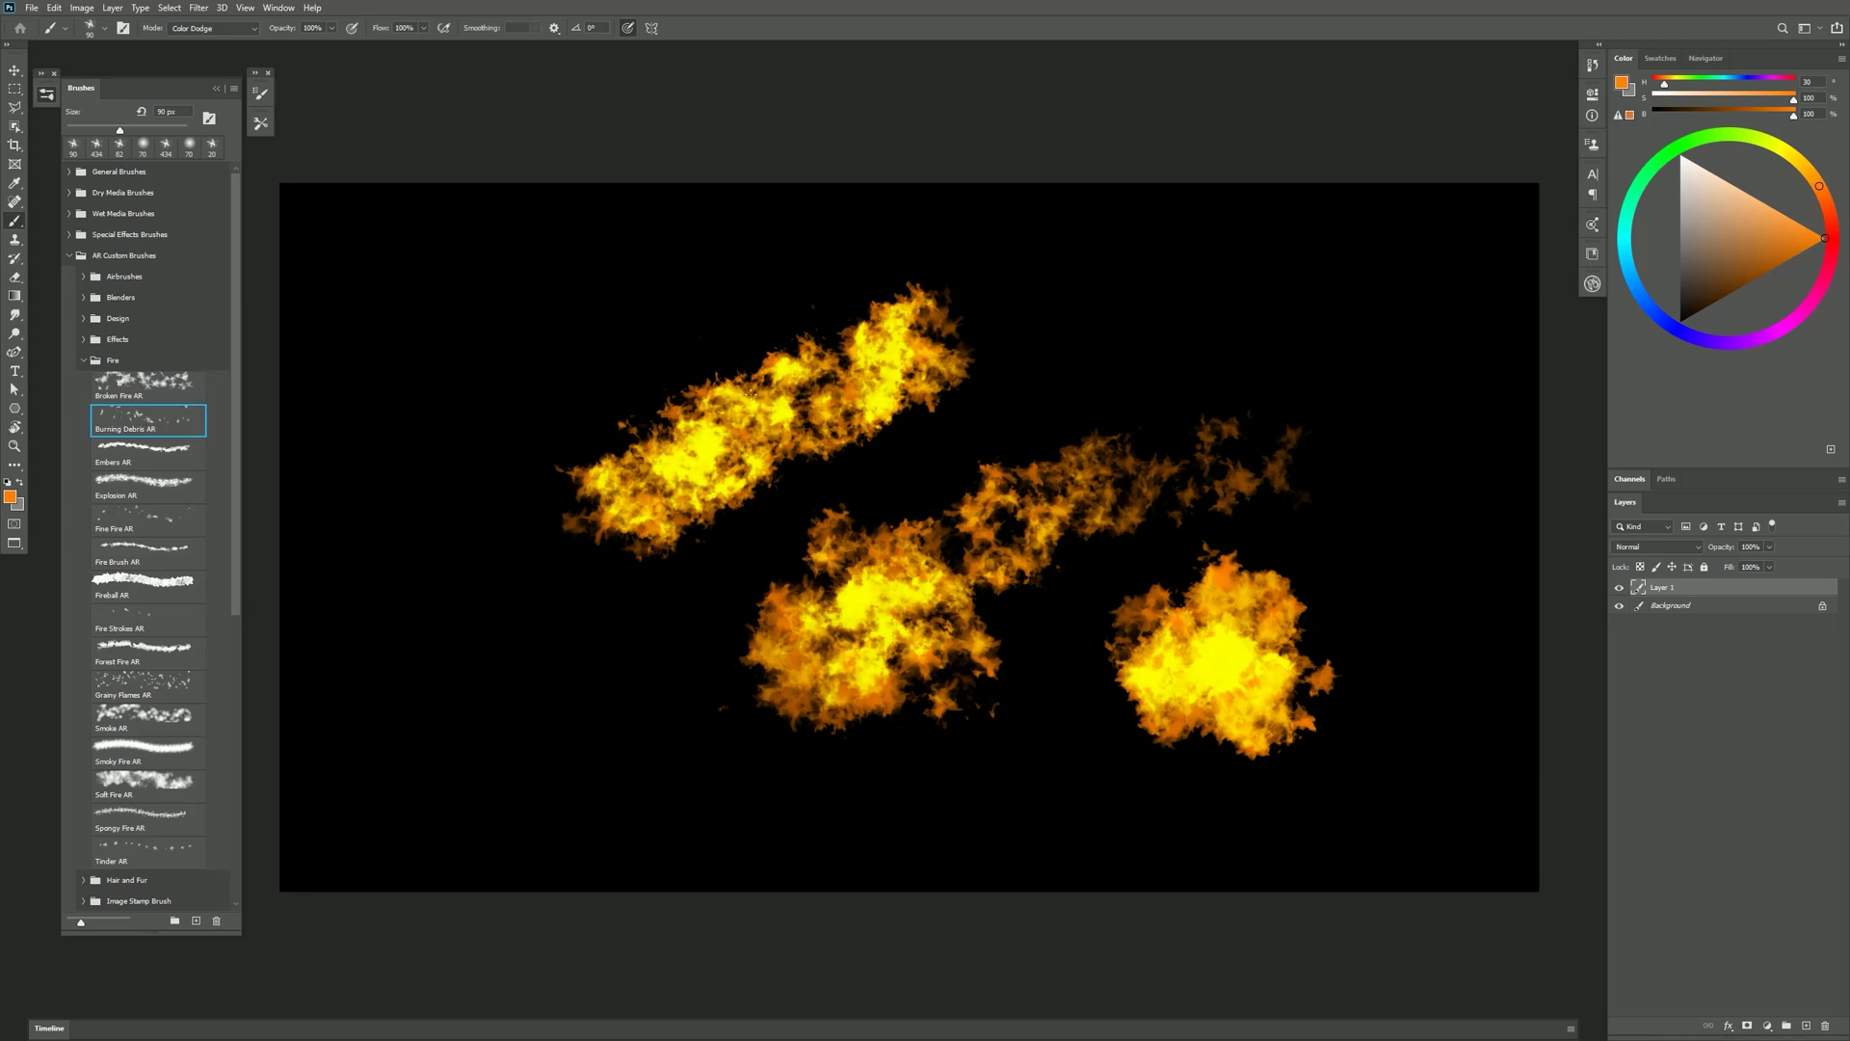
click(1699, 269)
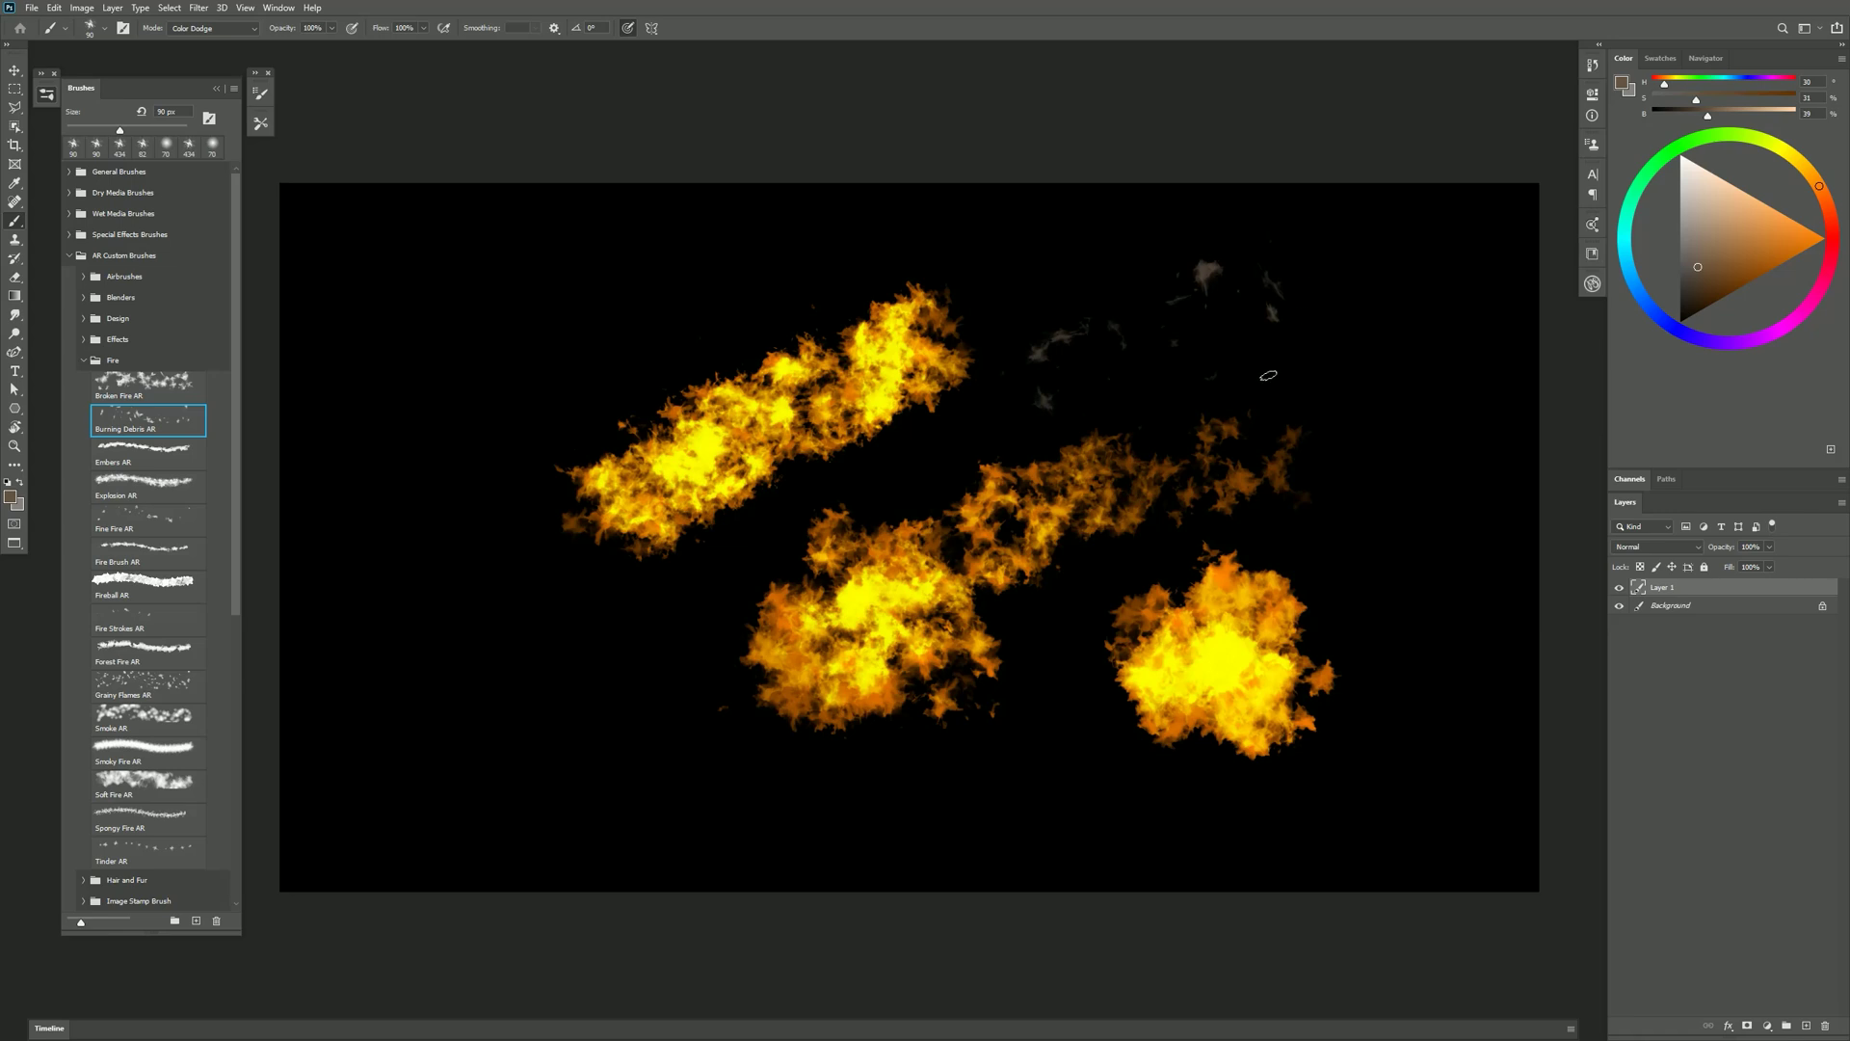
click(721, 303)
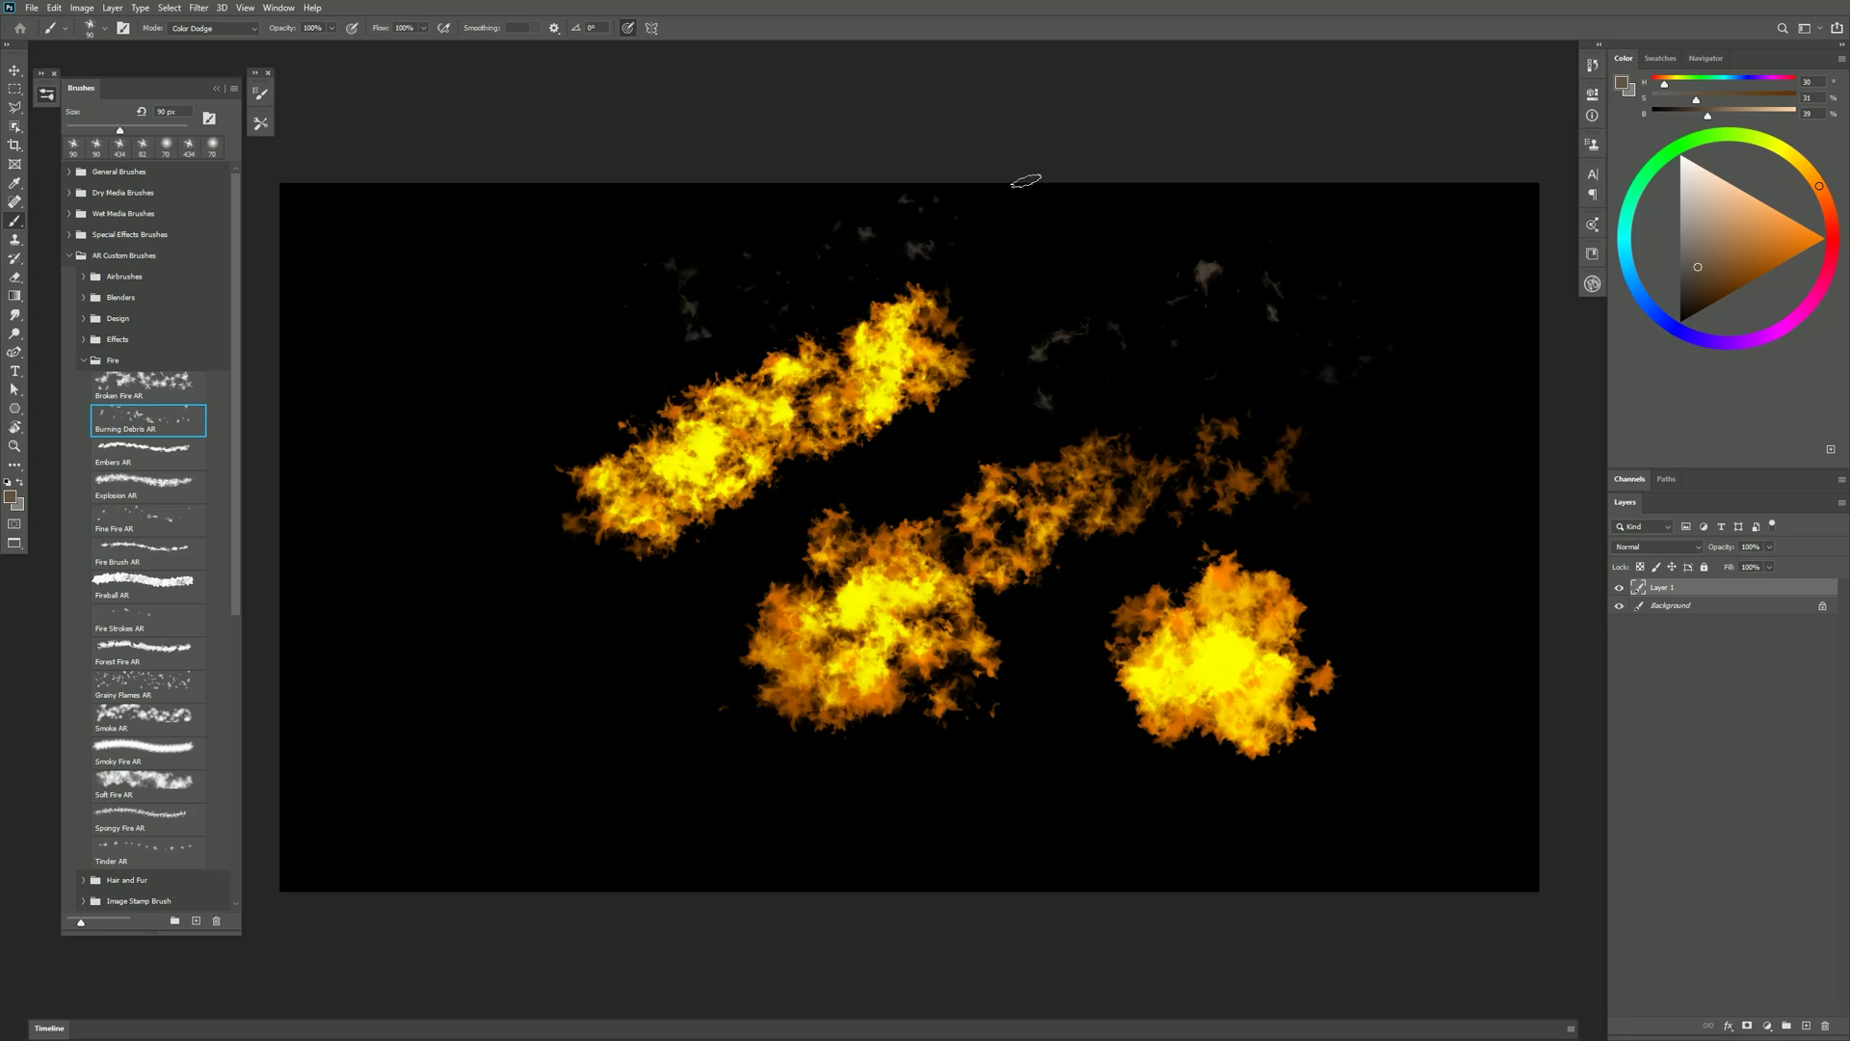
mouse_move(1321, 501)
mouse_down()
mouse_move(1404, 433)
mouse_move(1375, 620)
mouse_move(1397, 401)
mouse_move(1357, 321)
mouse_up()
drag(1145, 382, 942, 467)
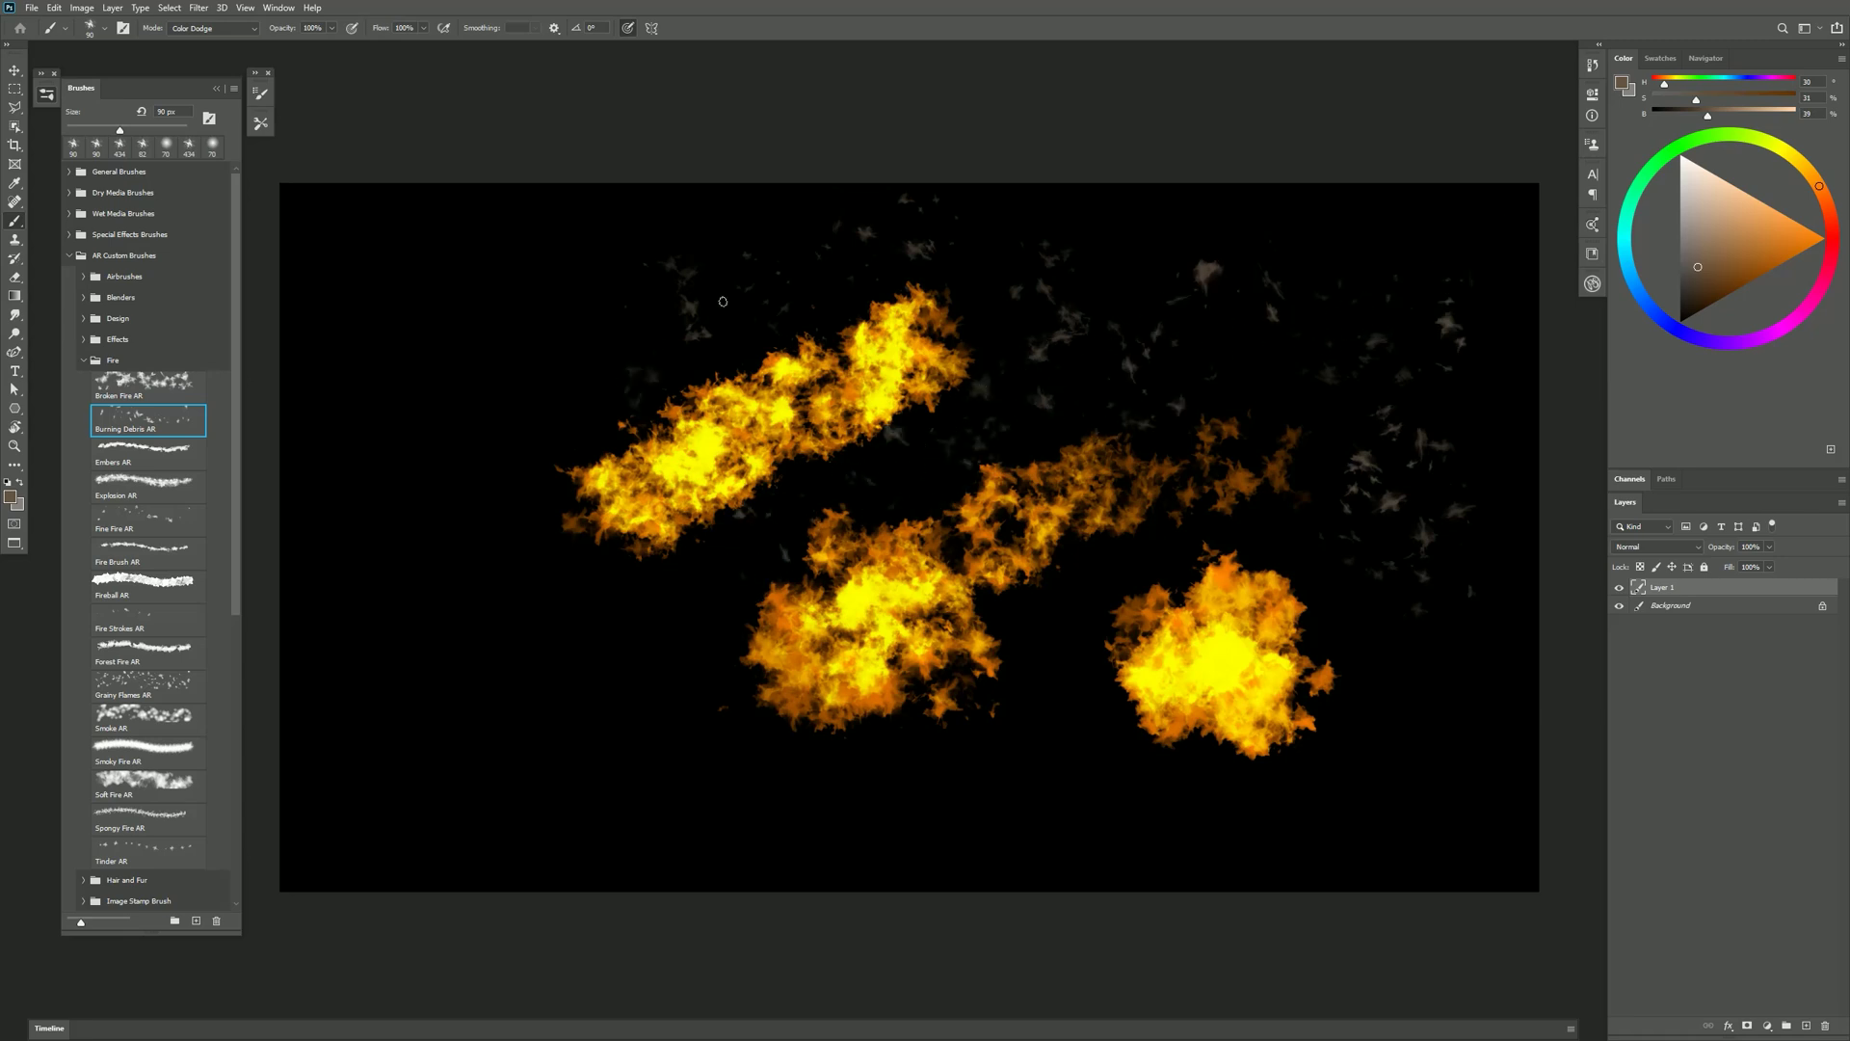
click(1089, 348)
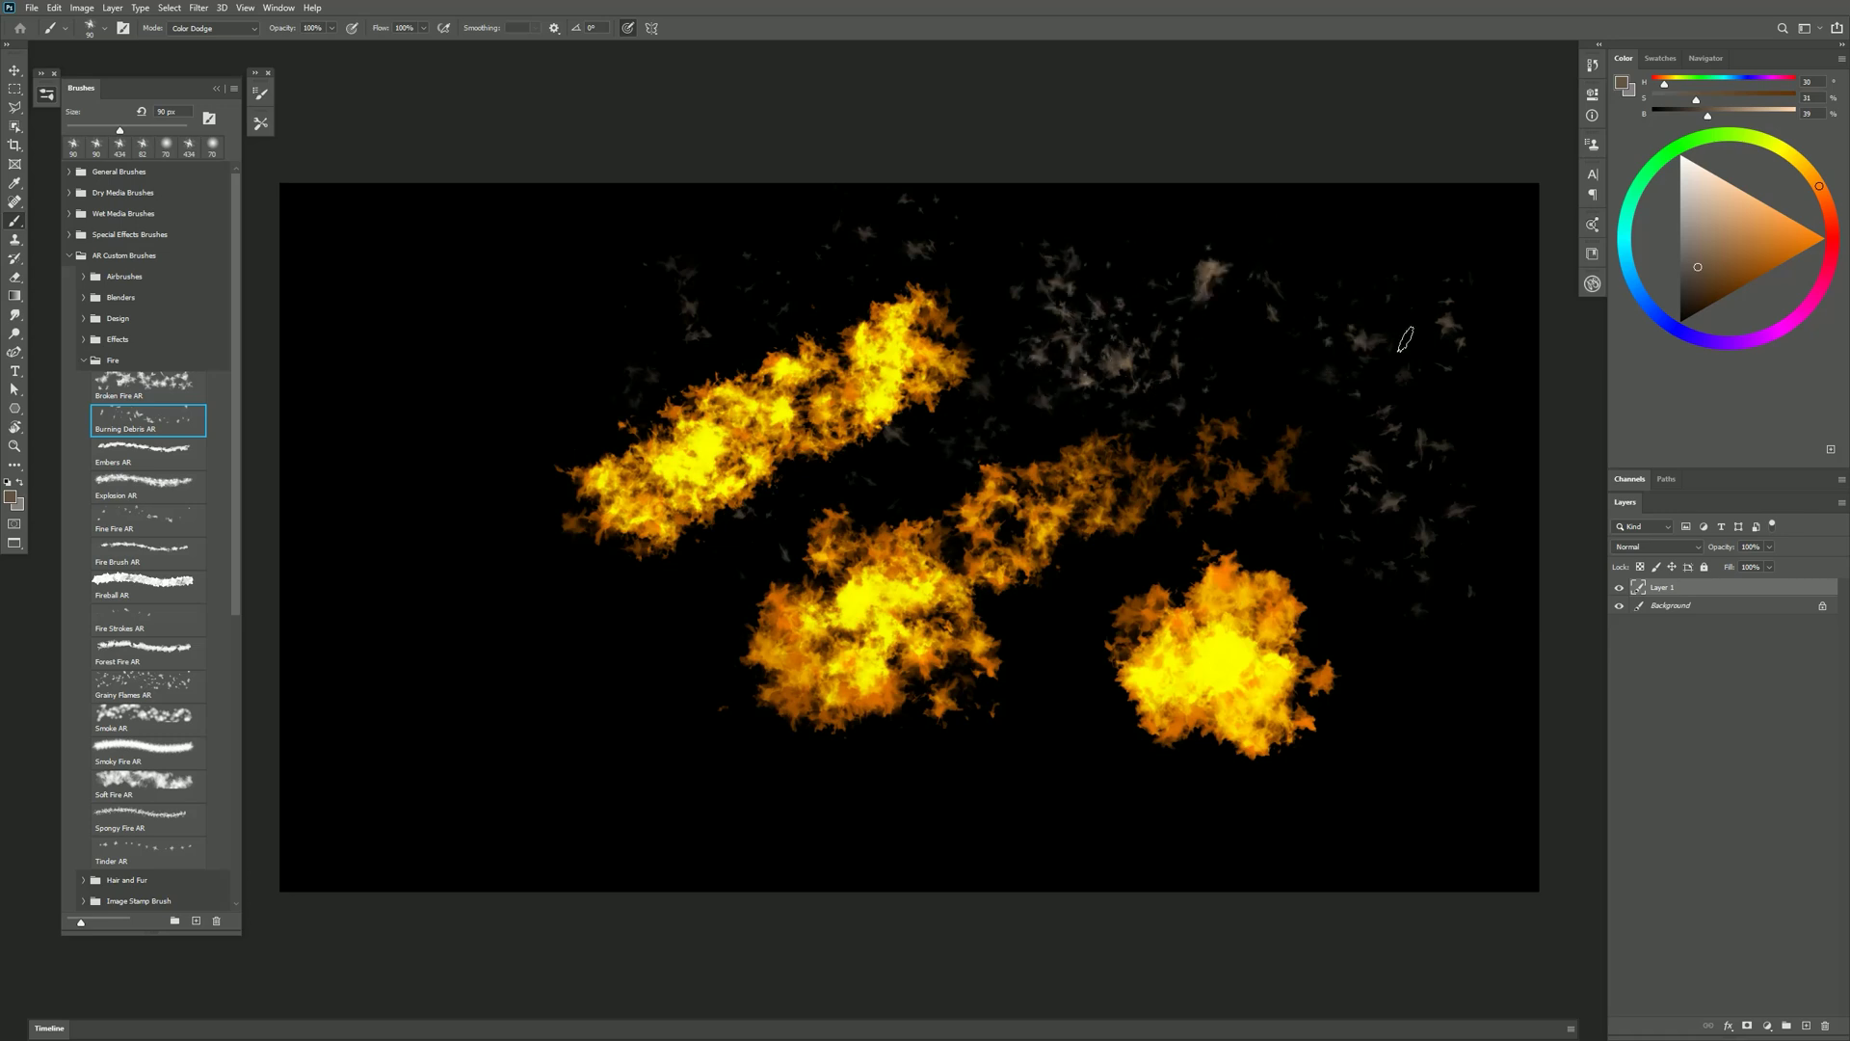
click(1744, 246)
click(1346, 388)
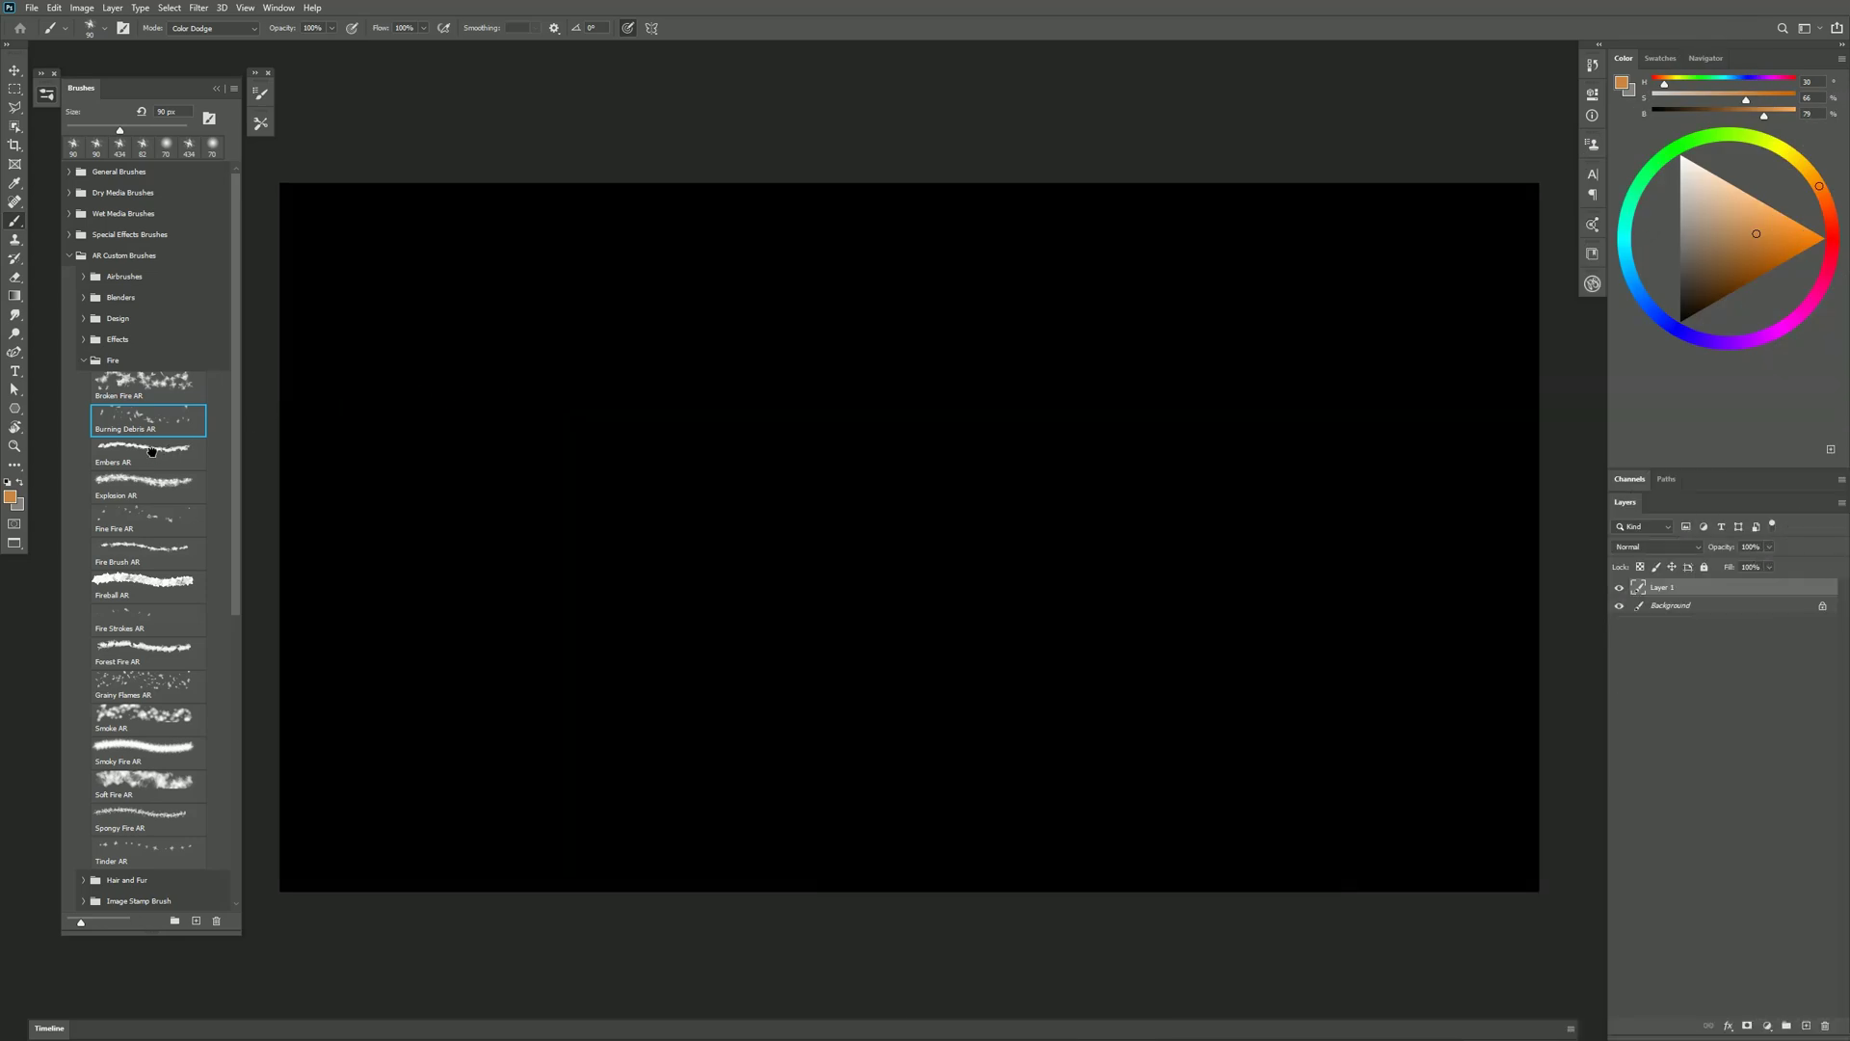
Load Embers AR in bright orange, then add Broken Fire AR flame dabs around the centre cluster.
click(152, 453)
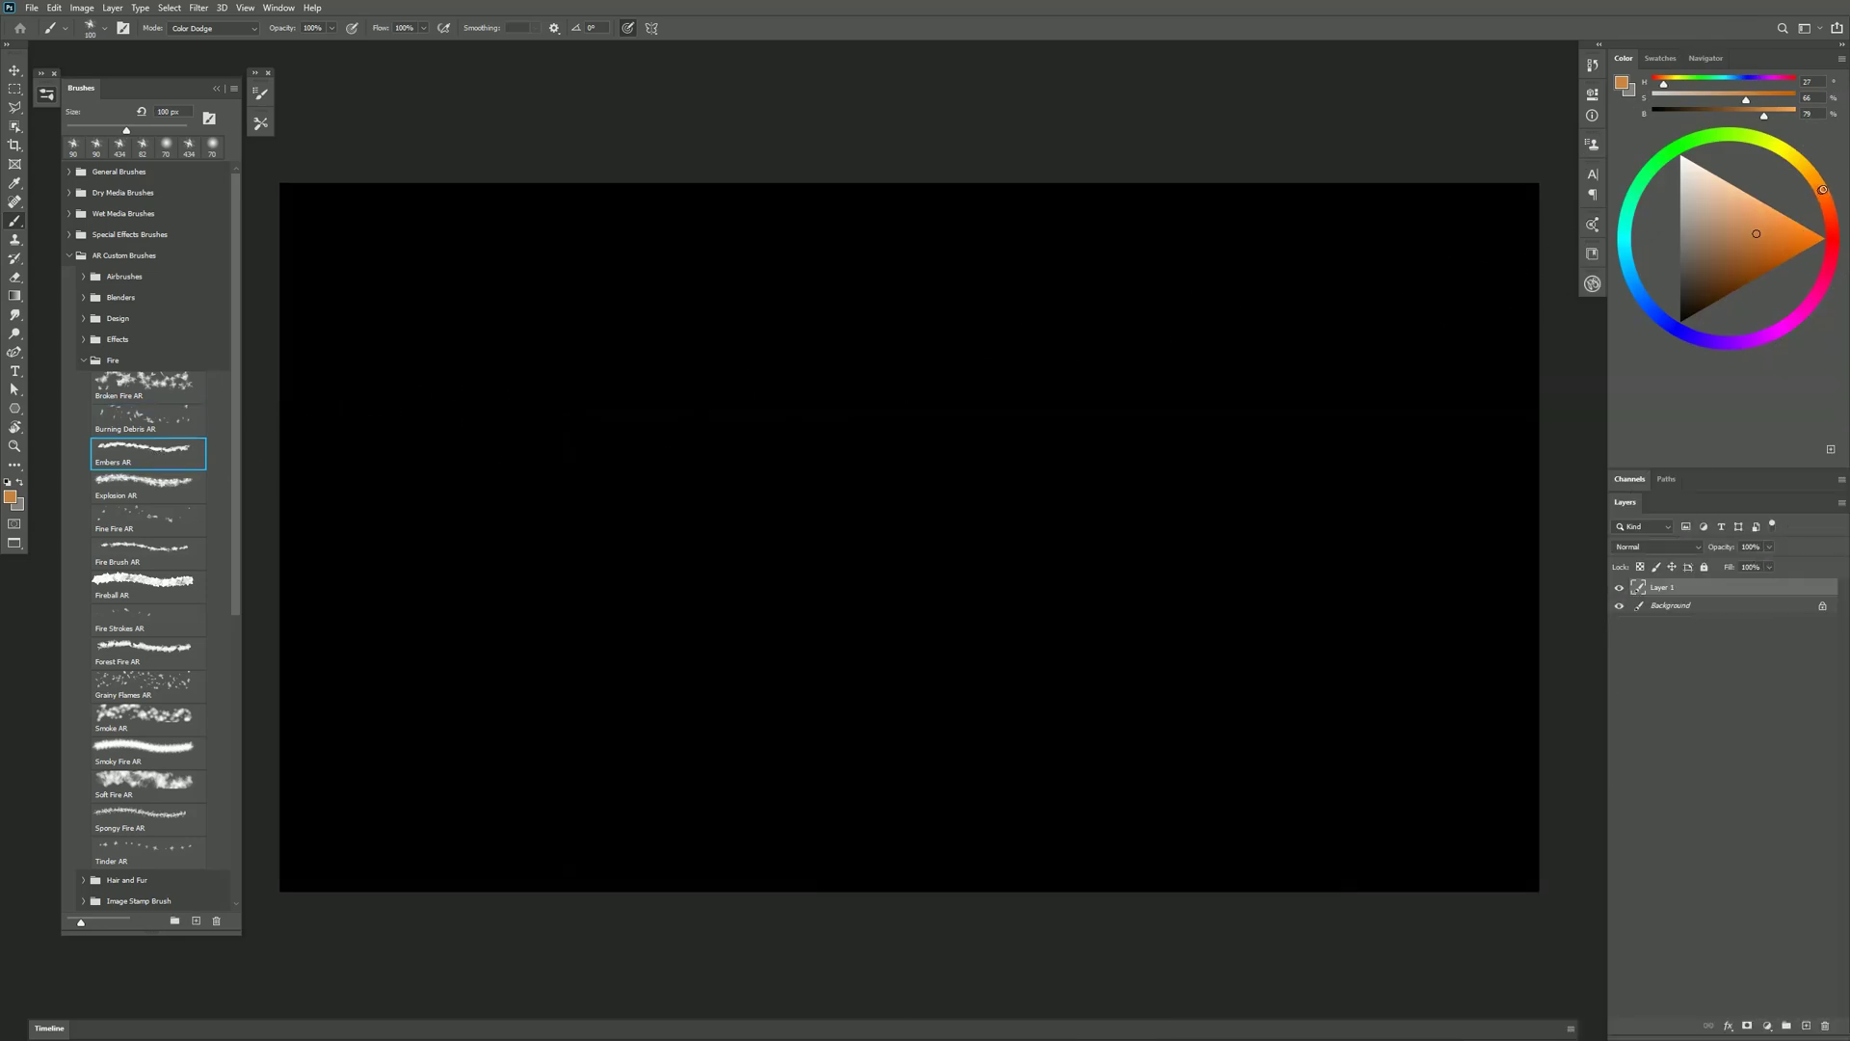
drag(1812, 226, 1836, 238)
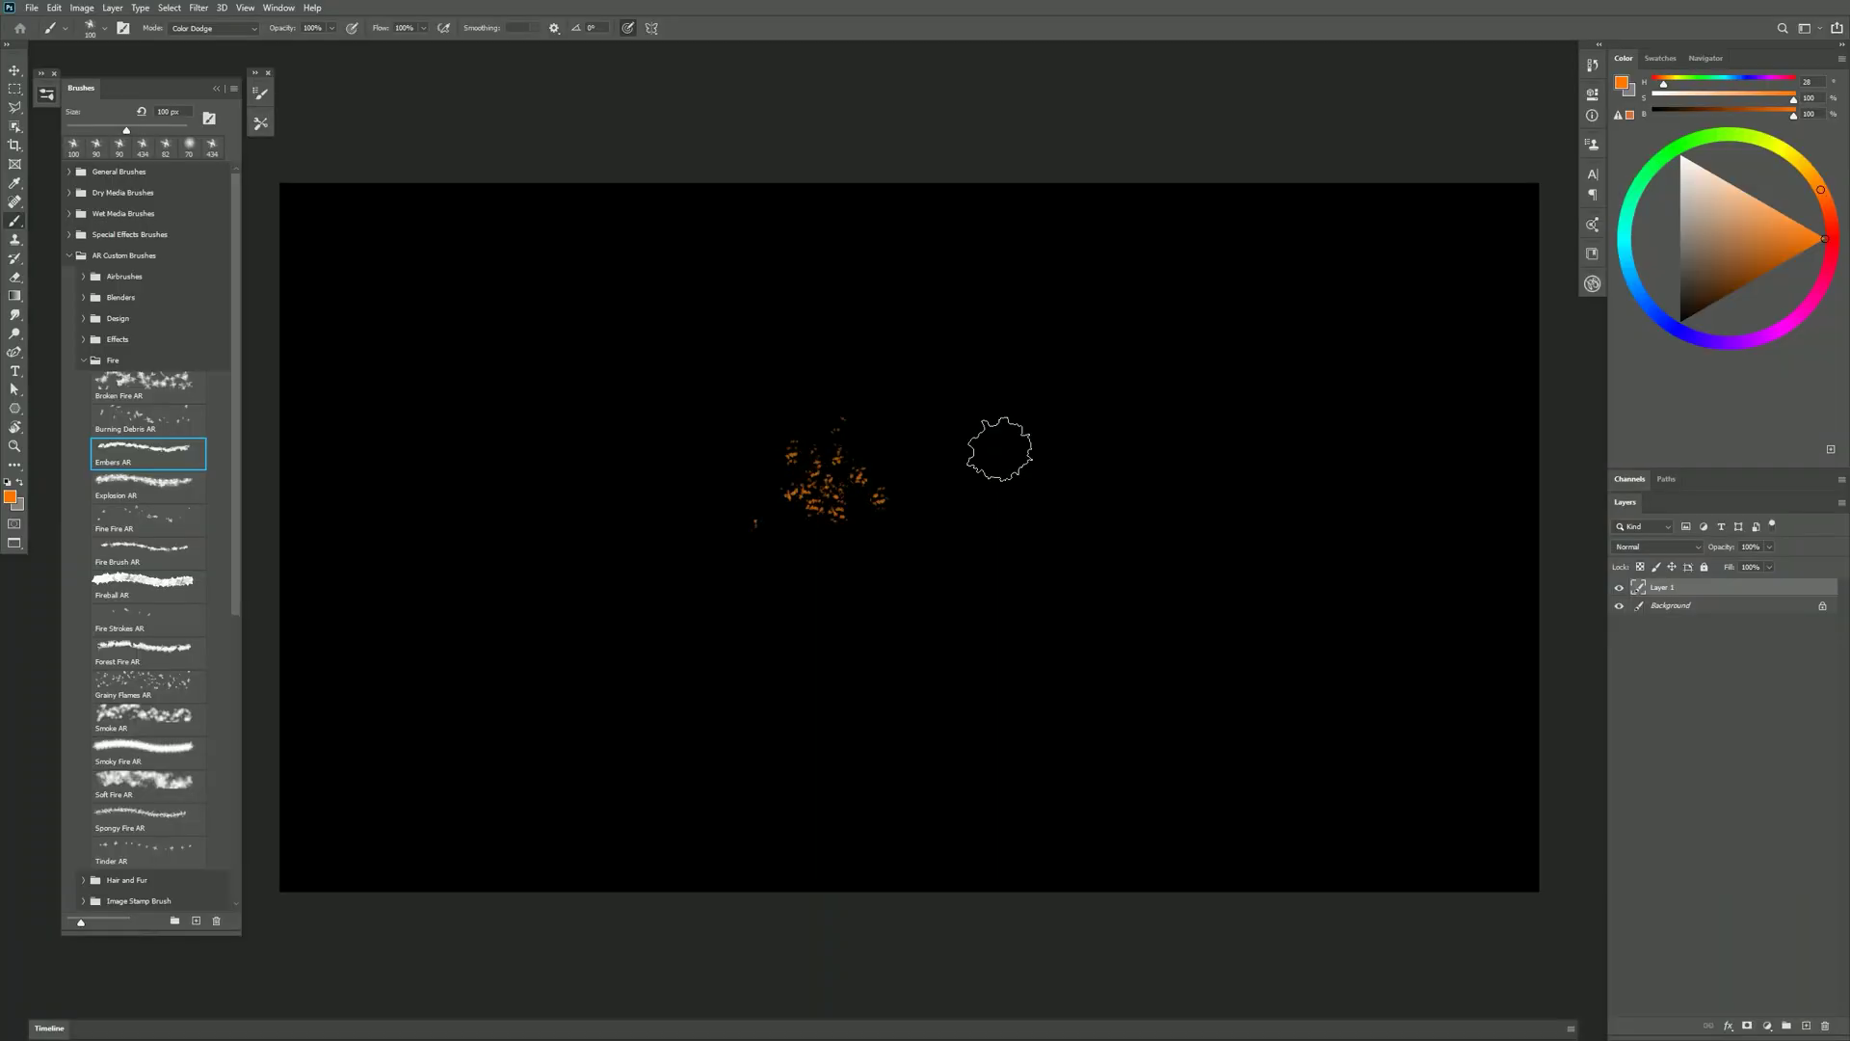
click(145, 385)
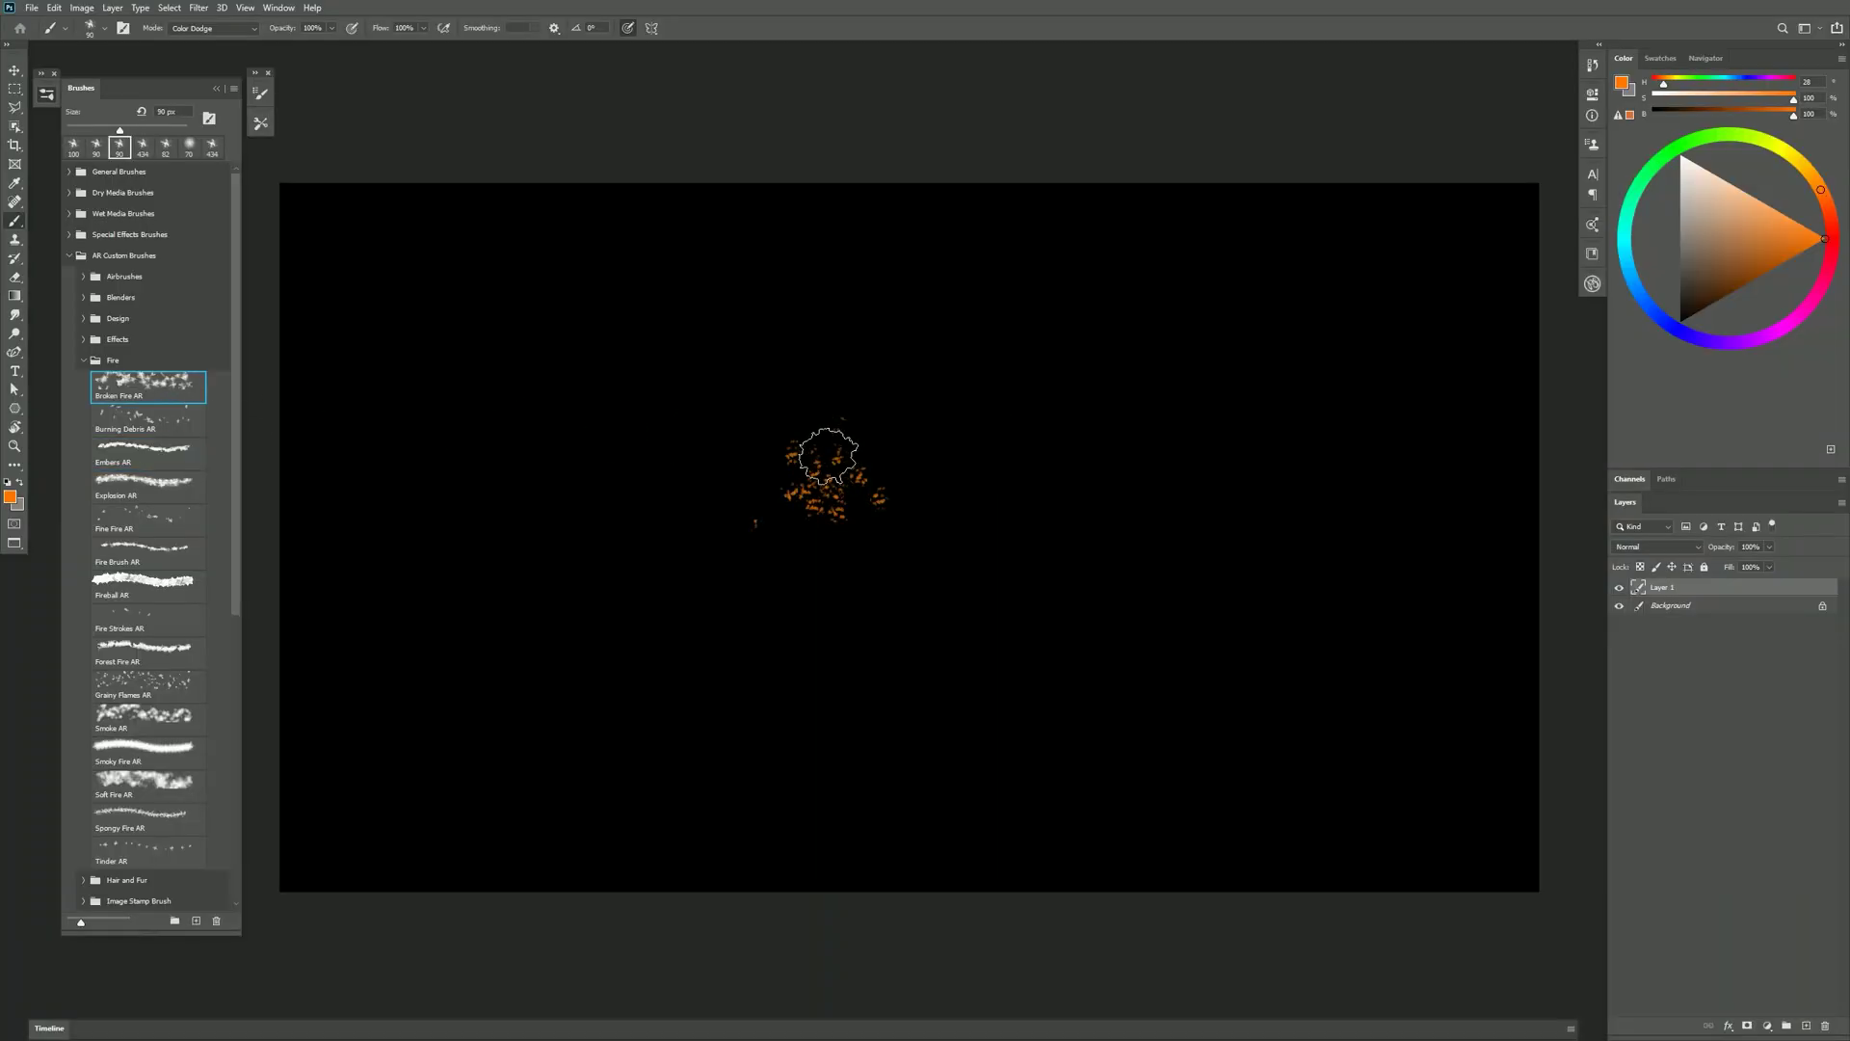
drag(822, 461, 805, 391)
mouse_move(828, 499)
mouse_down()
mouse_move(891, 449)
mouse_move(999, 280)
mouse_up()
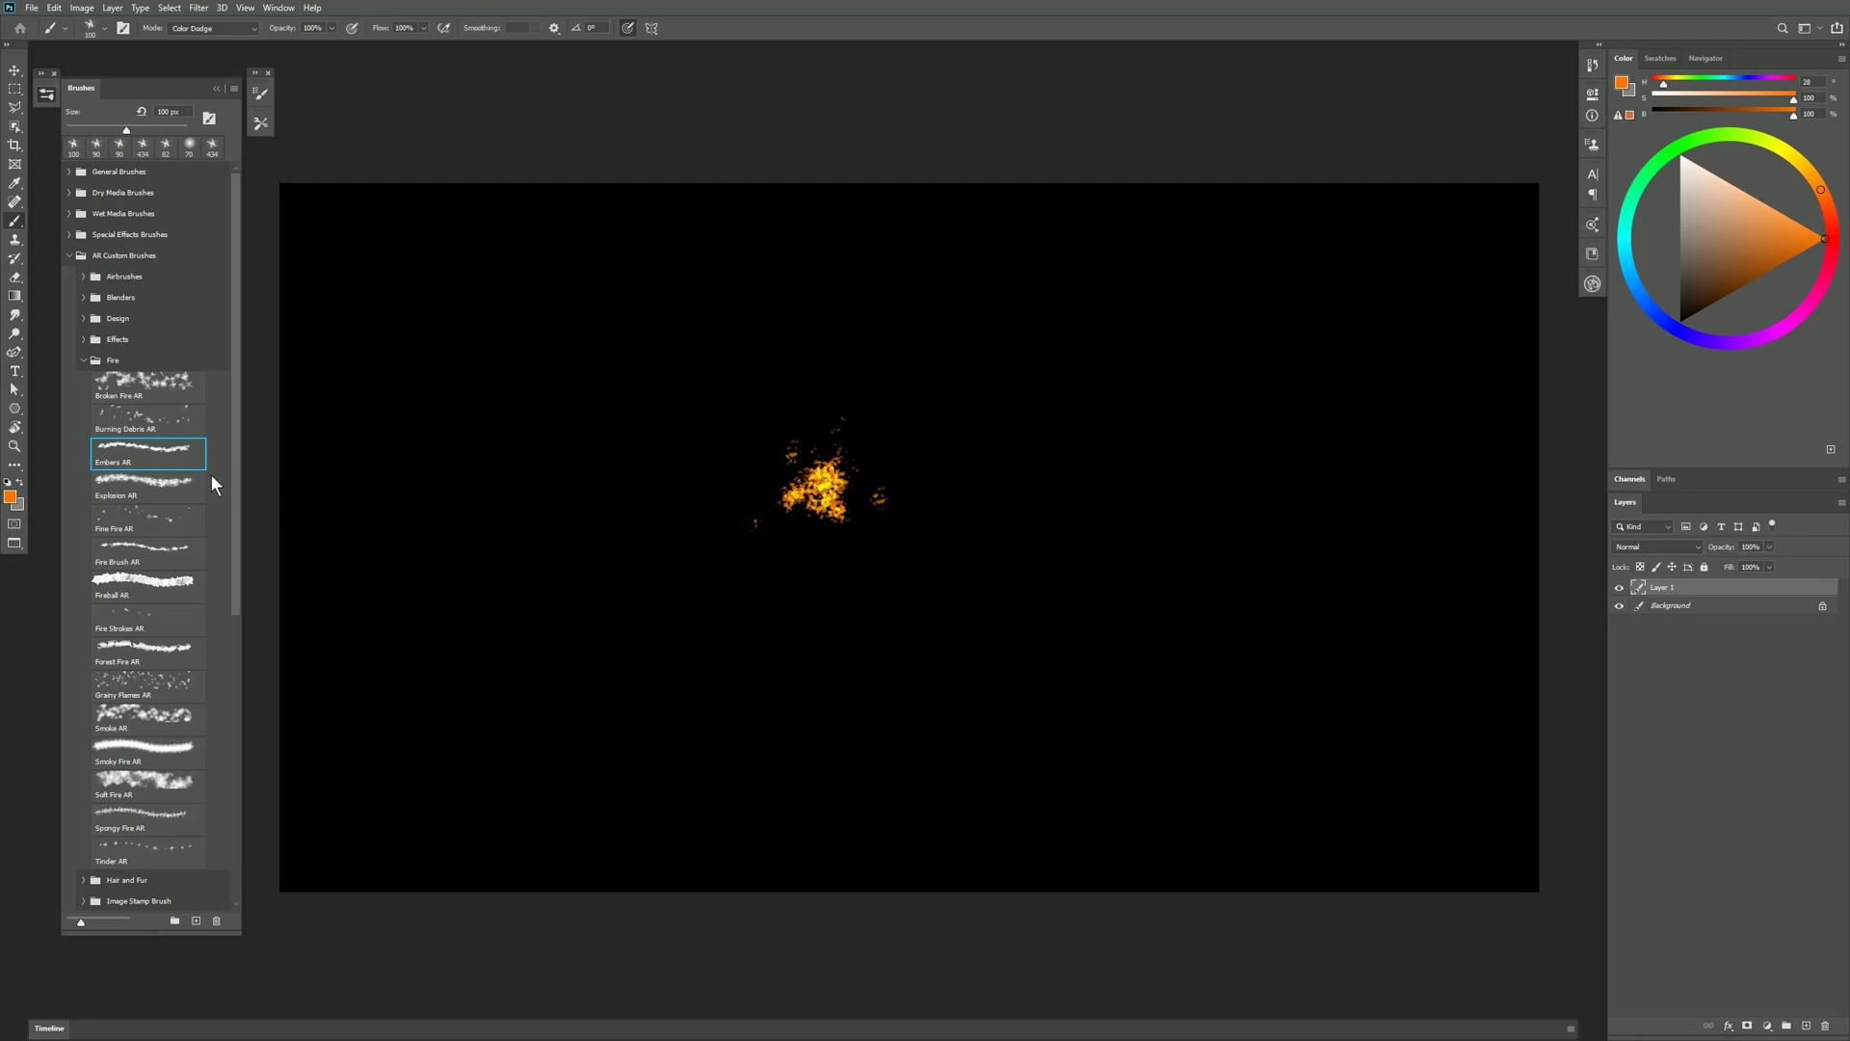
Load the Explosion AR brush and build a bright explosion right of the embers.
click(130, 491)
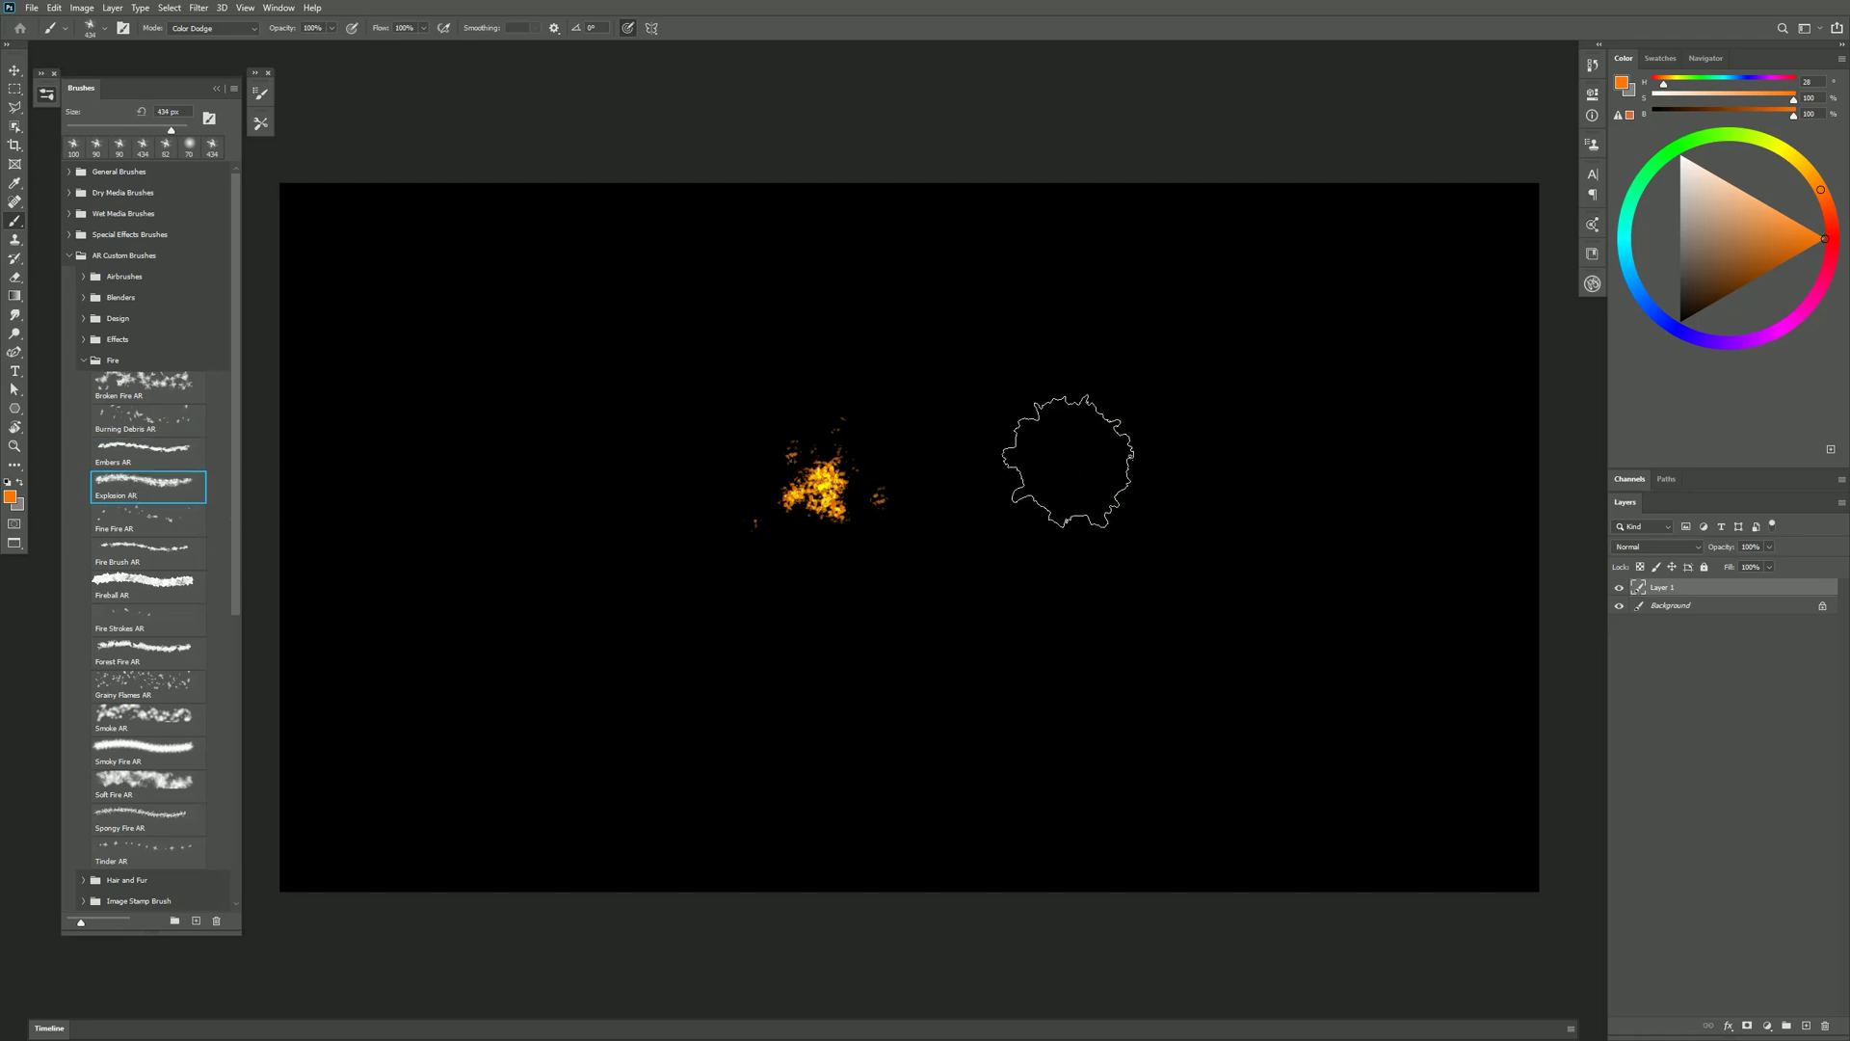
click(1071, 457)
click(1074, 453)
click(1075, 460)
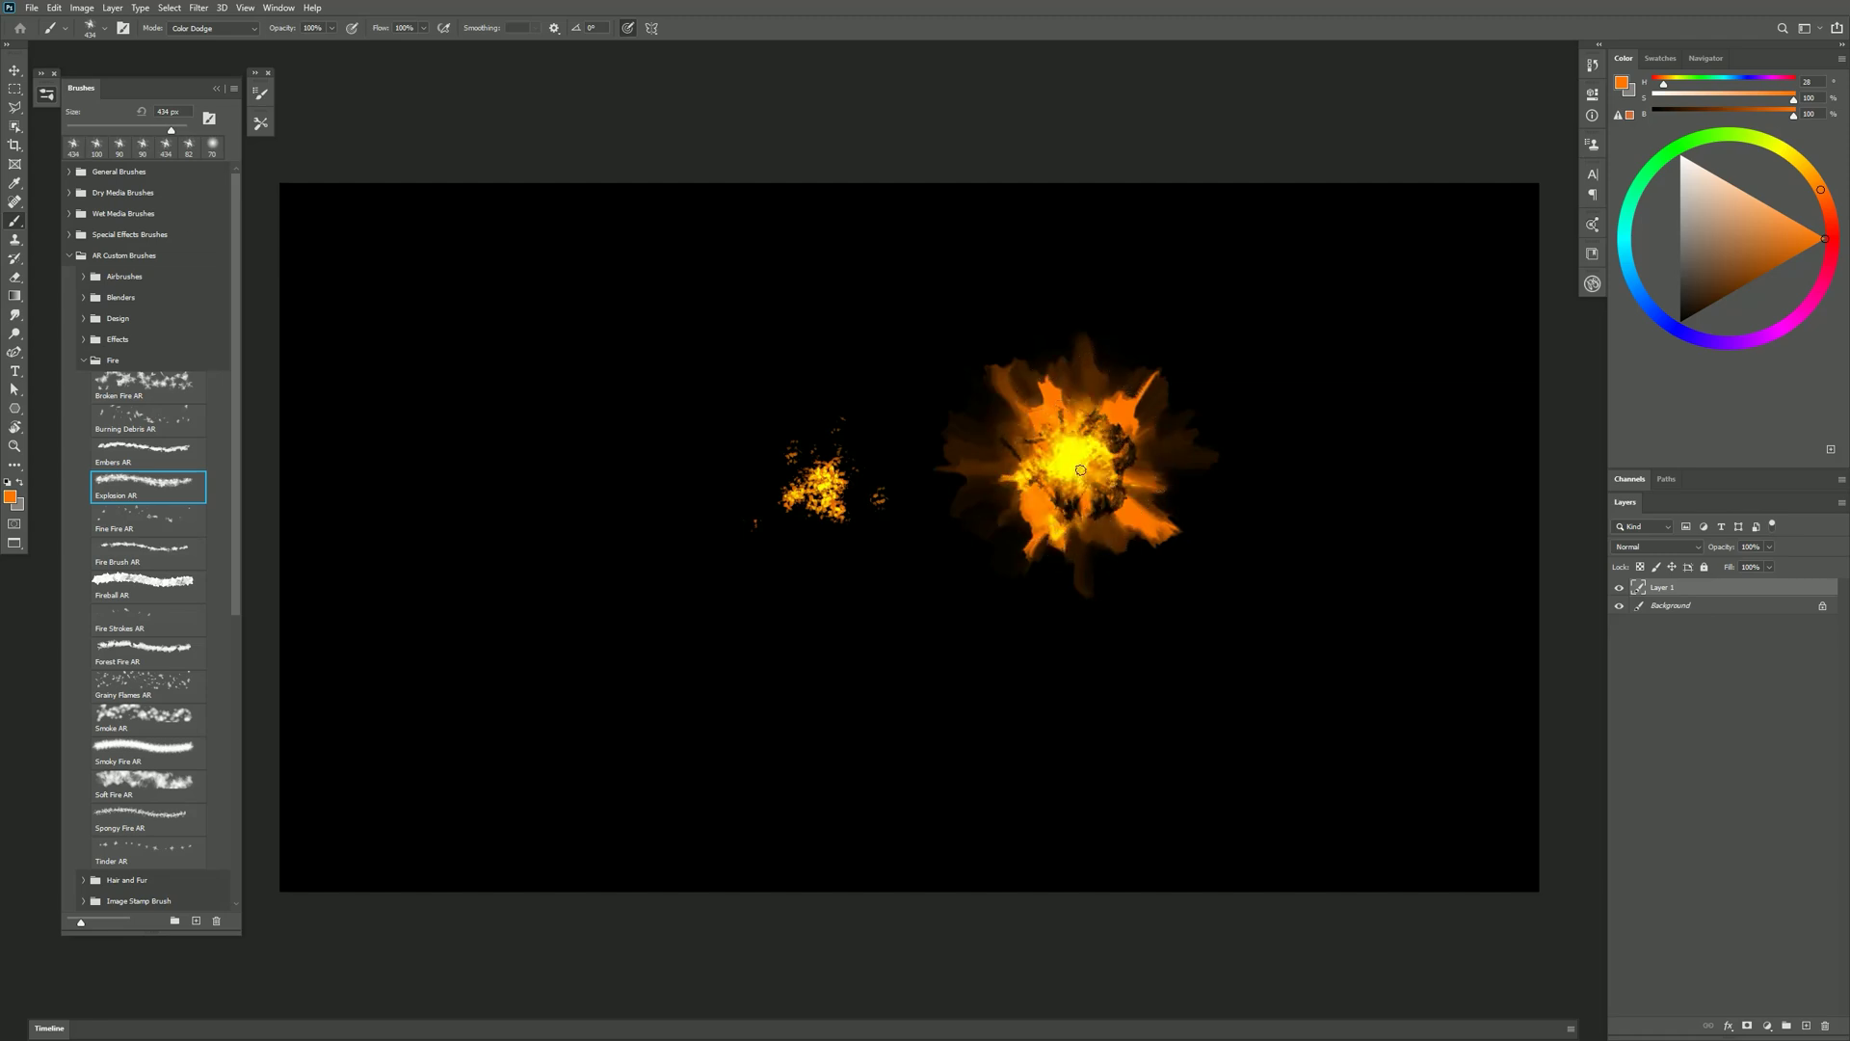
click(1077, 468)
click(1077, 477)
click(1077, 477)
click(1098, 463)
click(1118, 460)
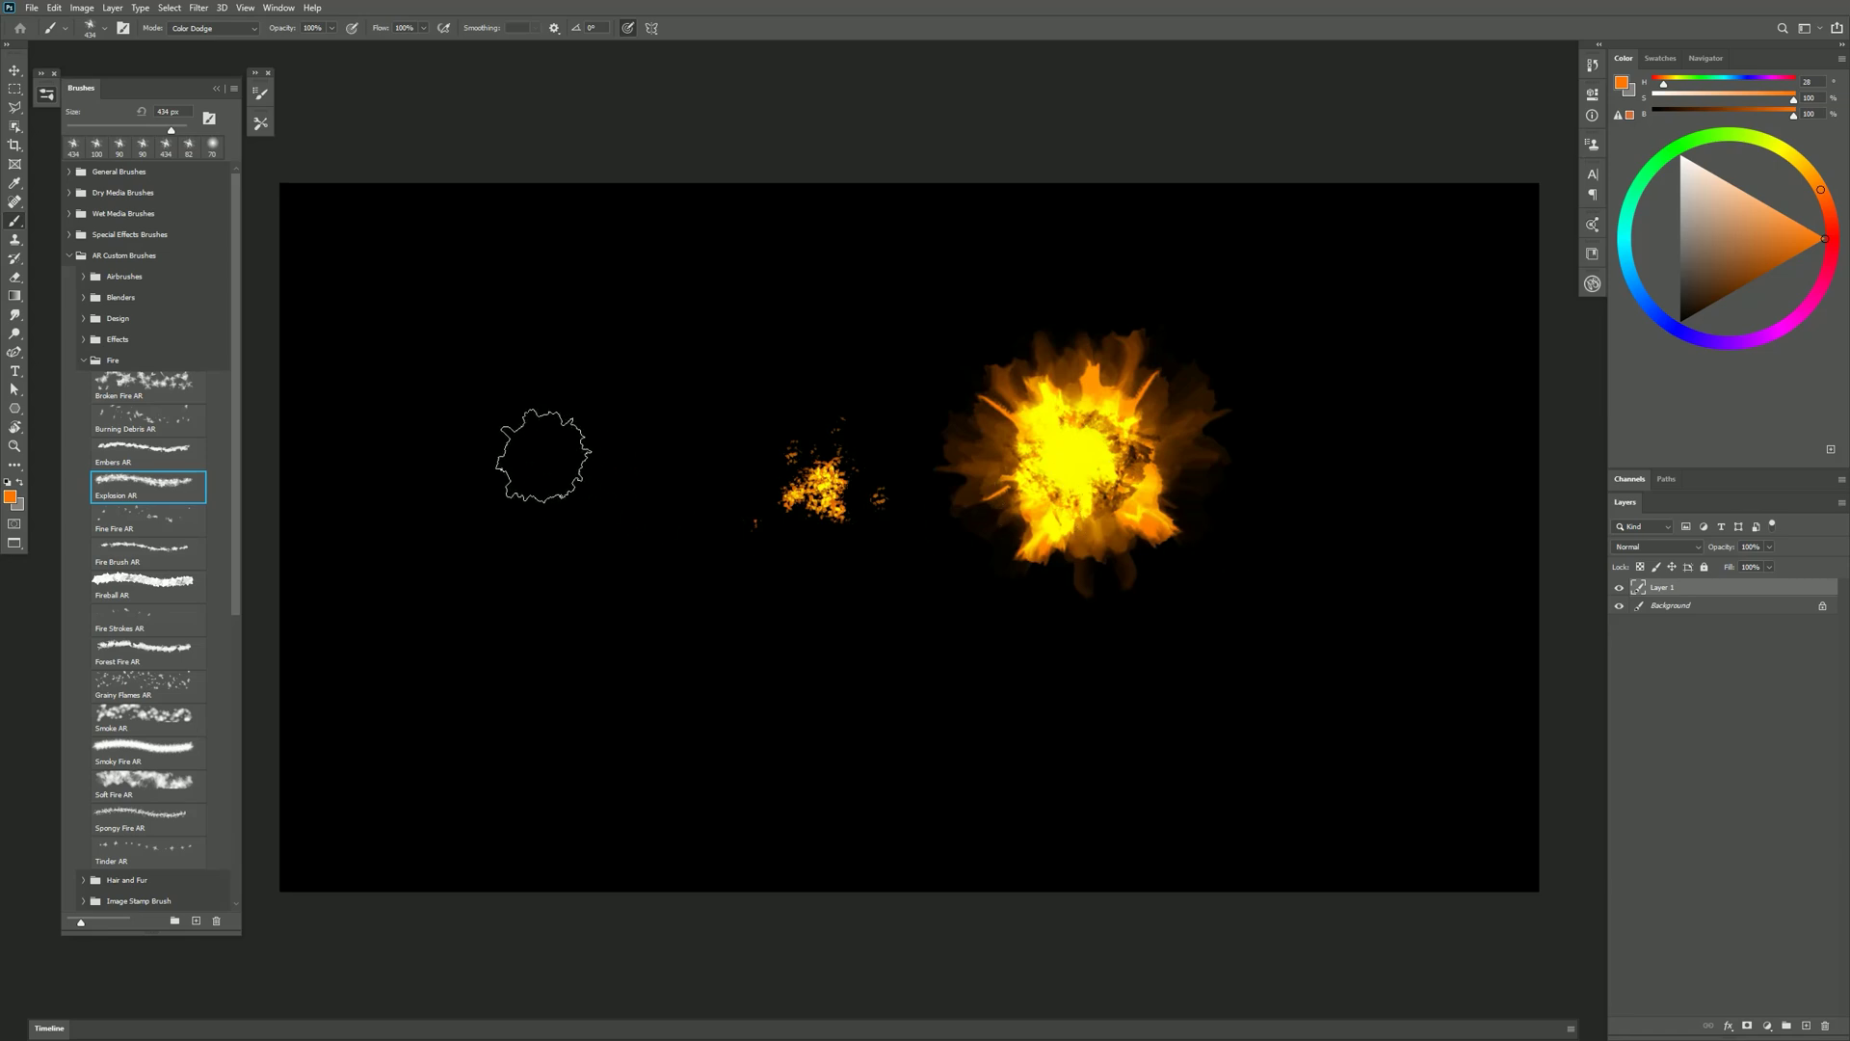
Stamp further explosions left, above, below and lower right of the embers.
click(530, 454)
click(531, 464)
click(531, 468)
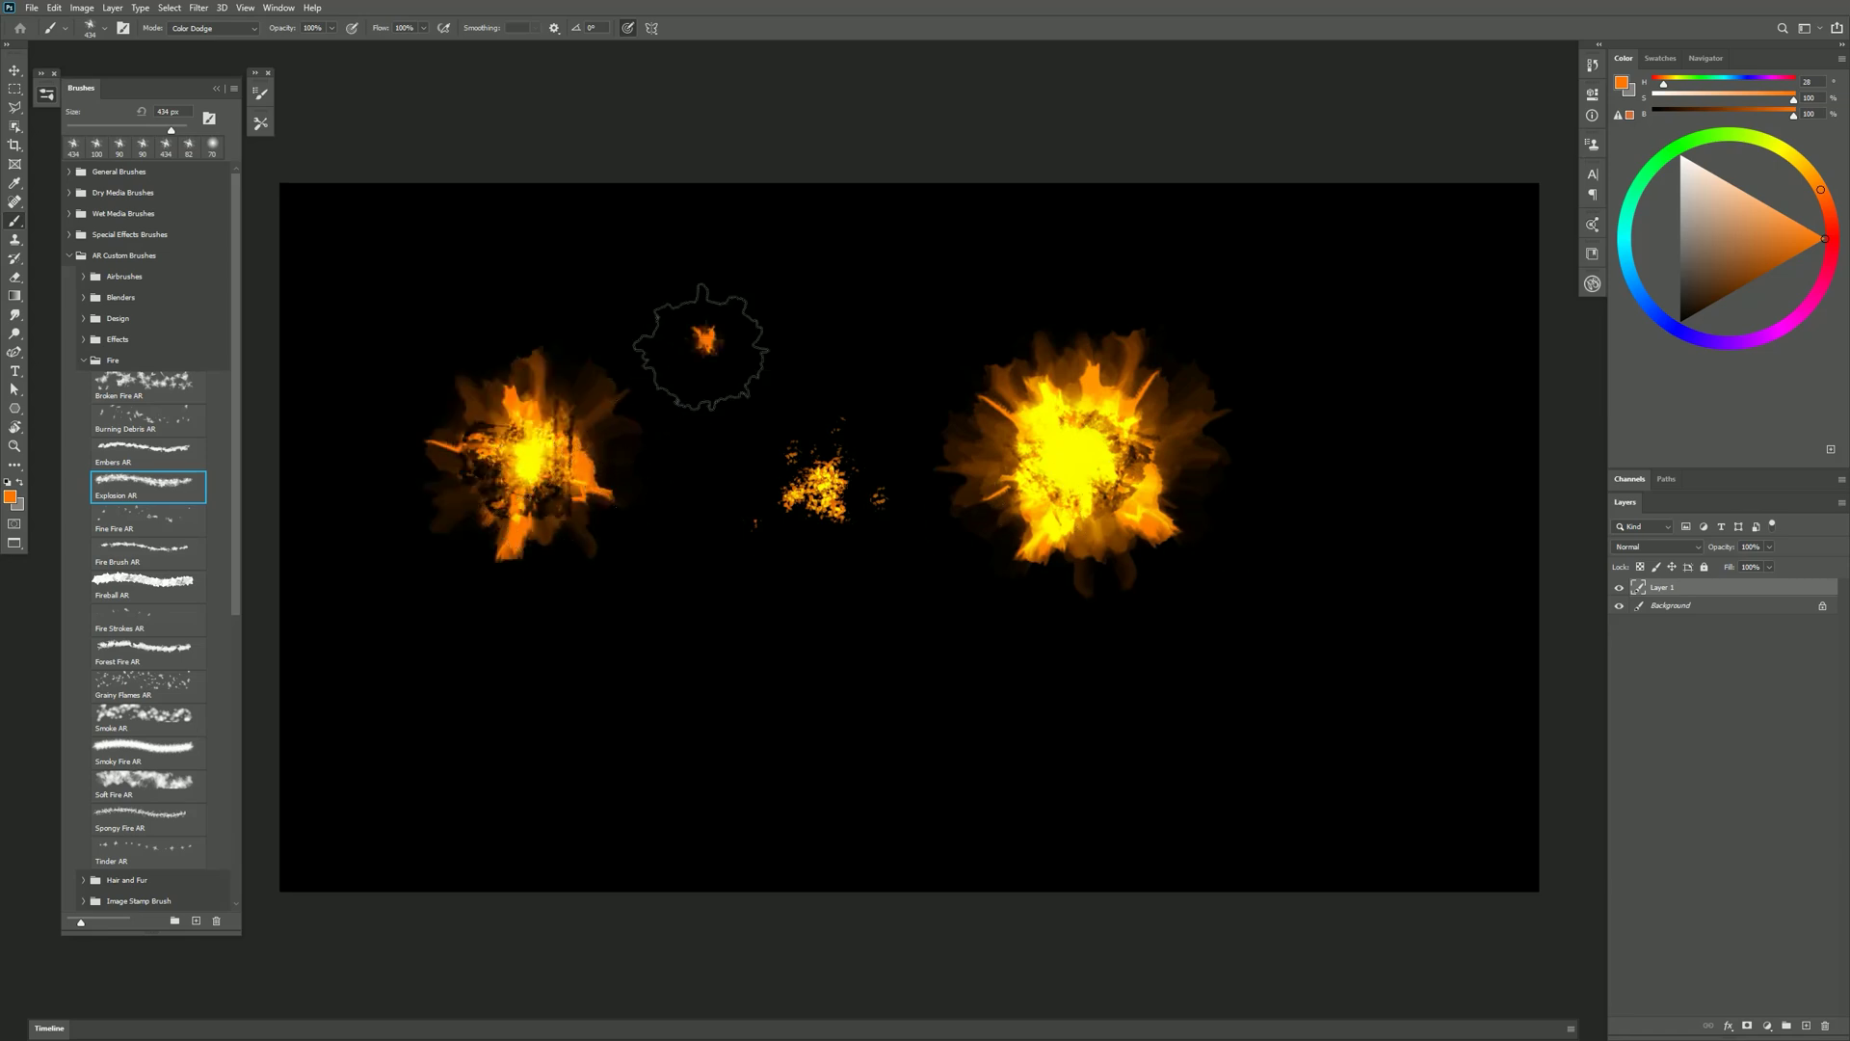
click(706, 357)
click(709, 355)
click(717, 344)
click(718, 344)
click(679, 607)
click(687, 603)
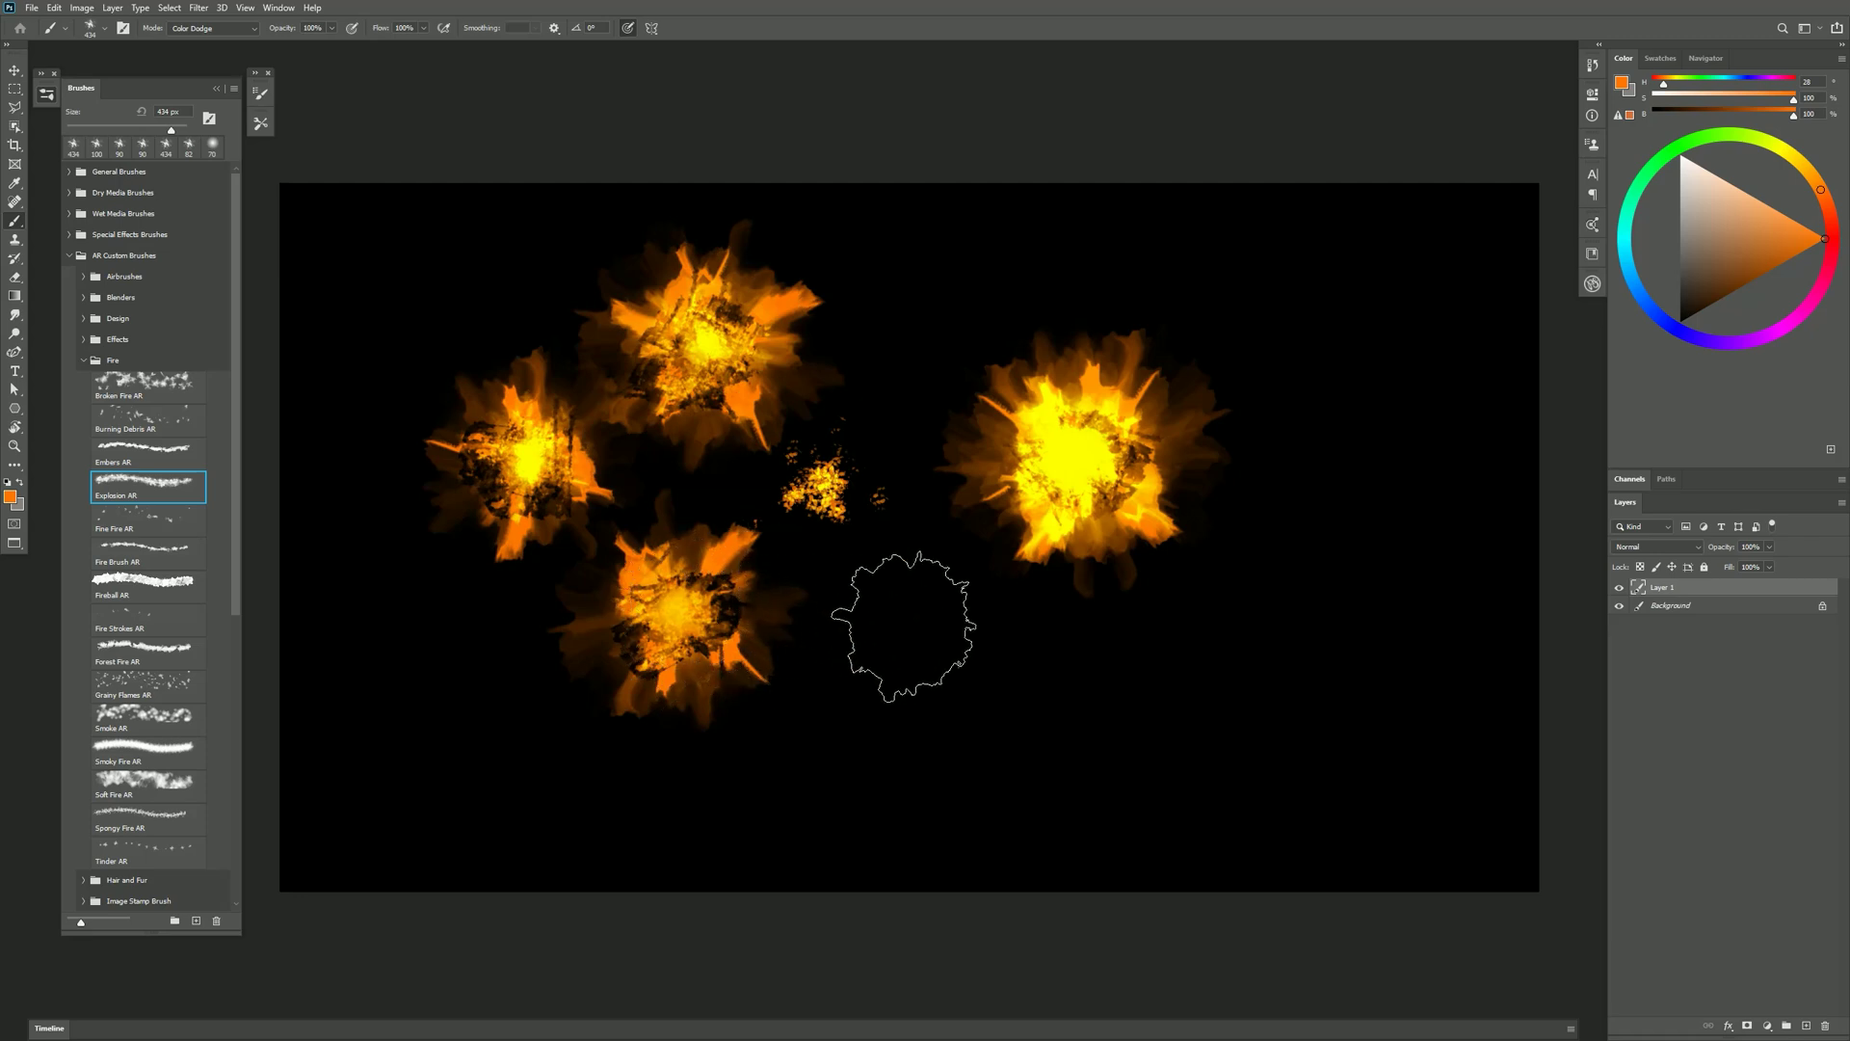
click(905, 631)
click(928, 644)
click(911, 660)
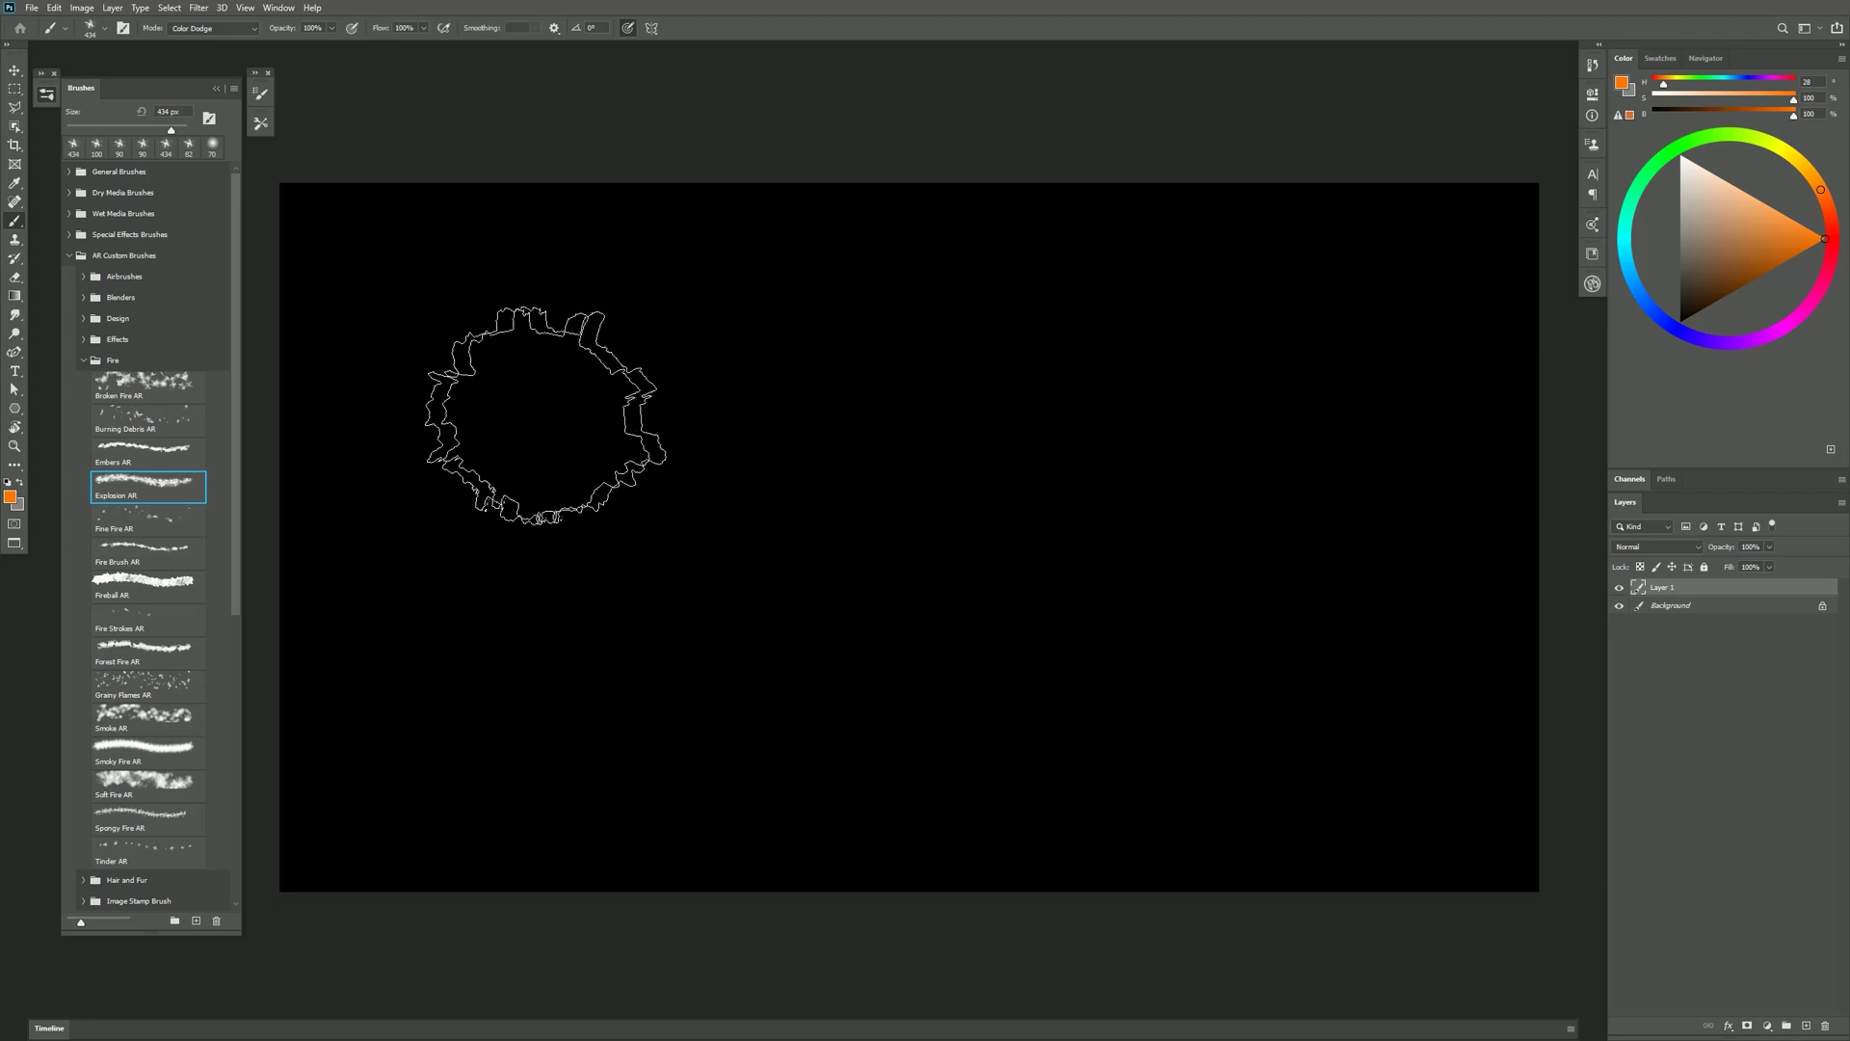
Dab Fine Fire AR flames around the small cluster, enlarging the brush for bigger scattered dabs.
click(151, 522)
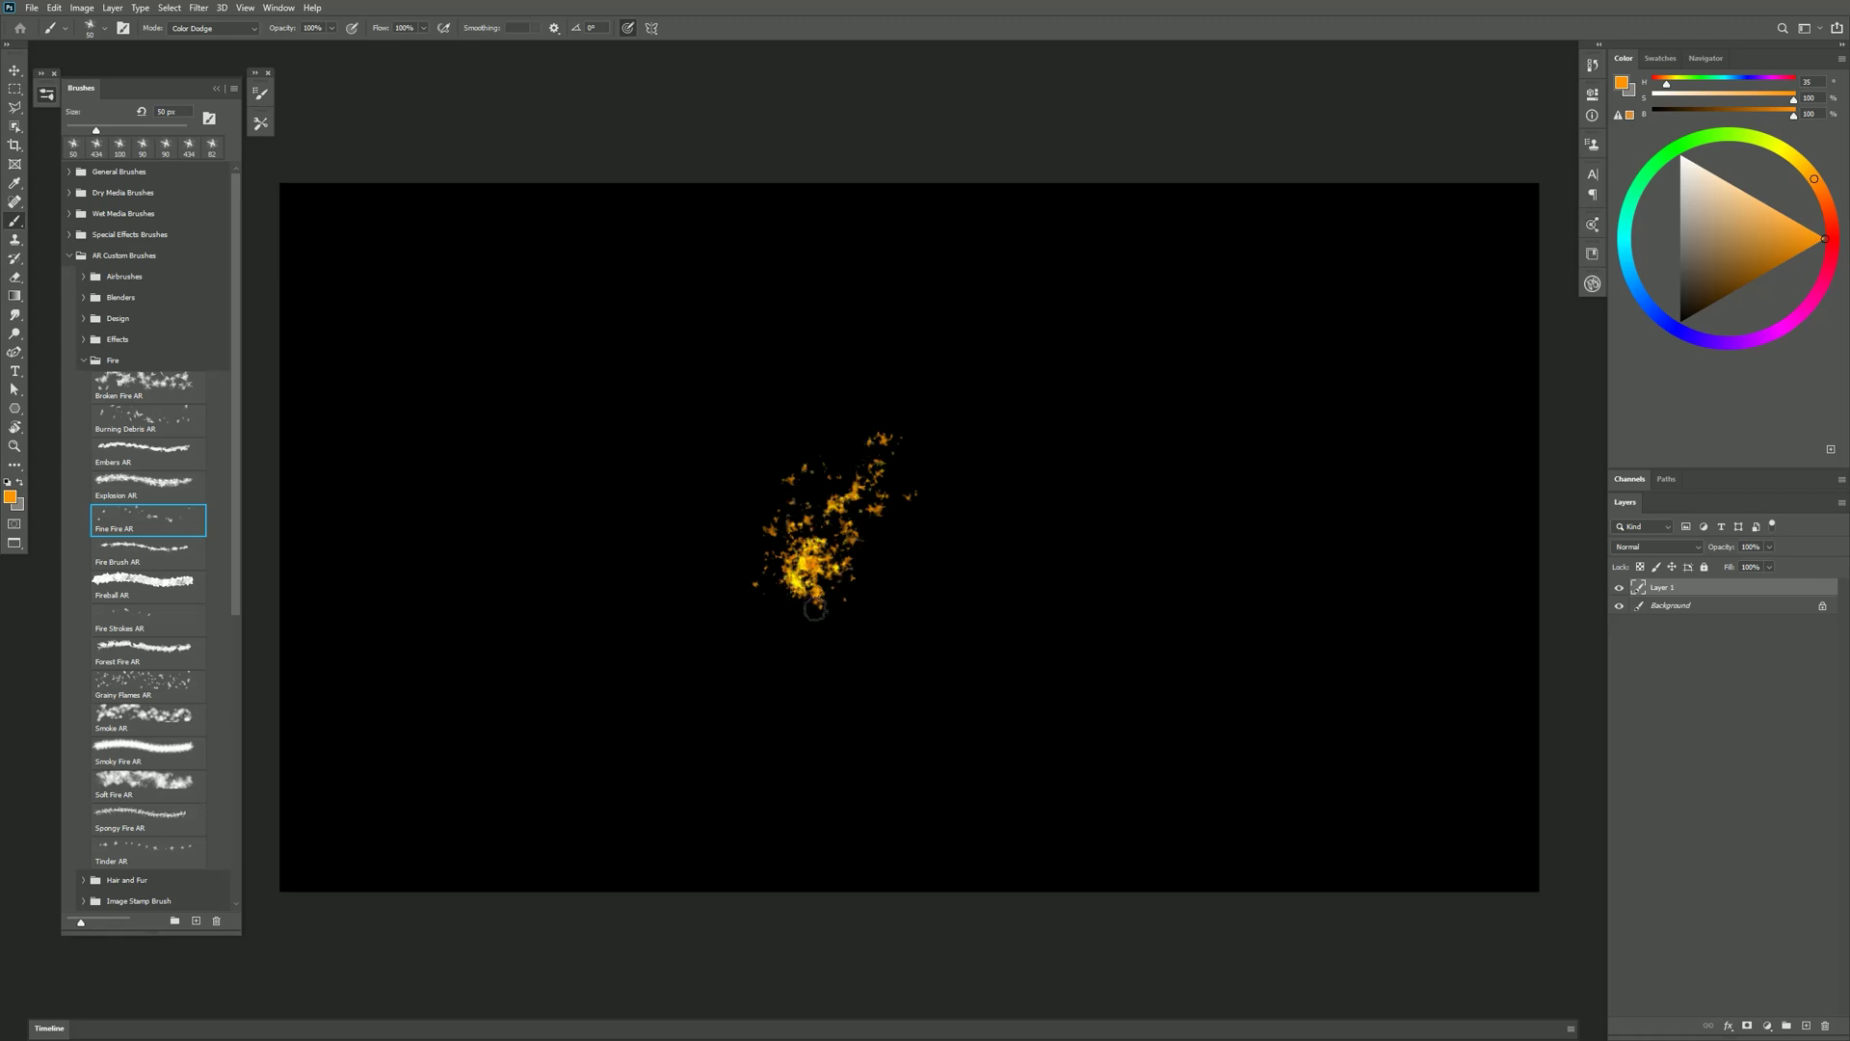
drag(816, 597, 829, 604)
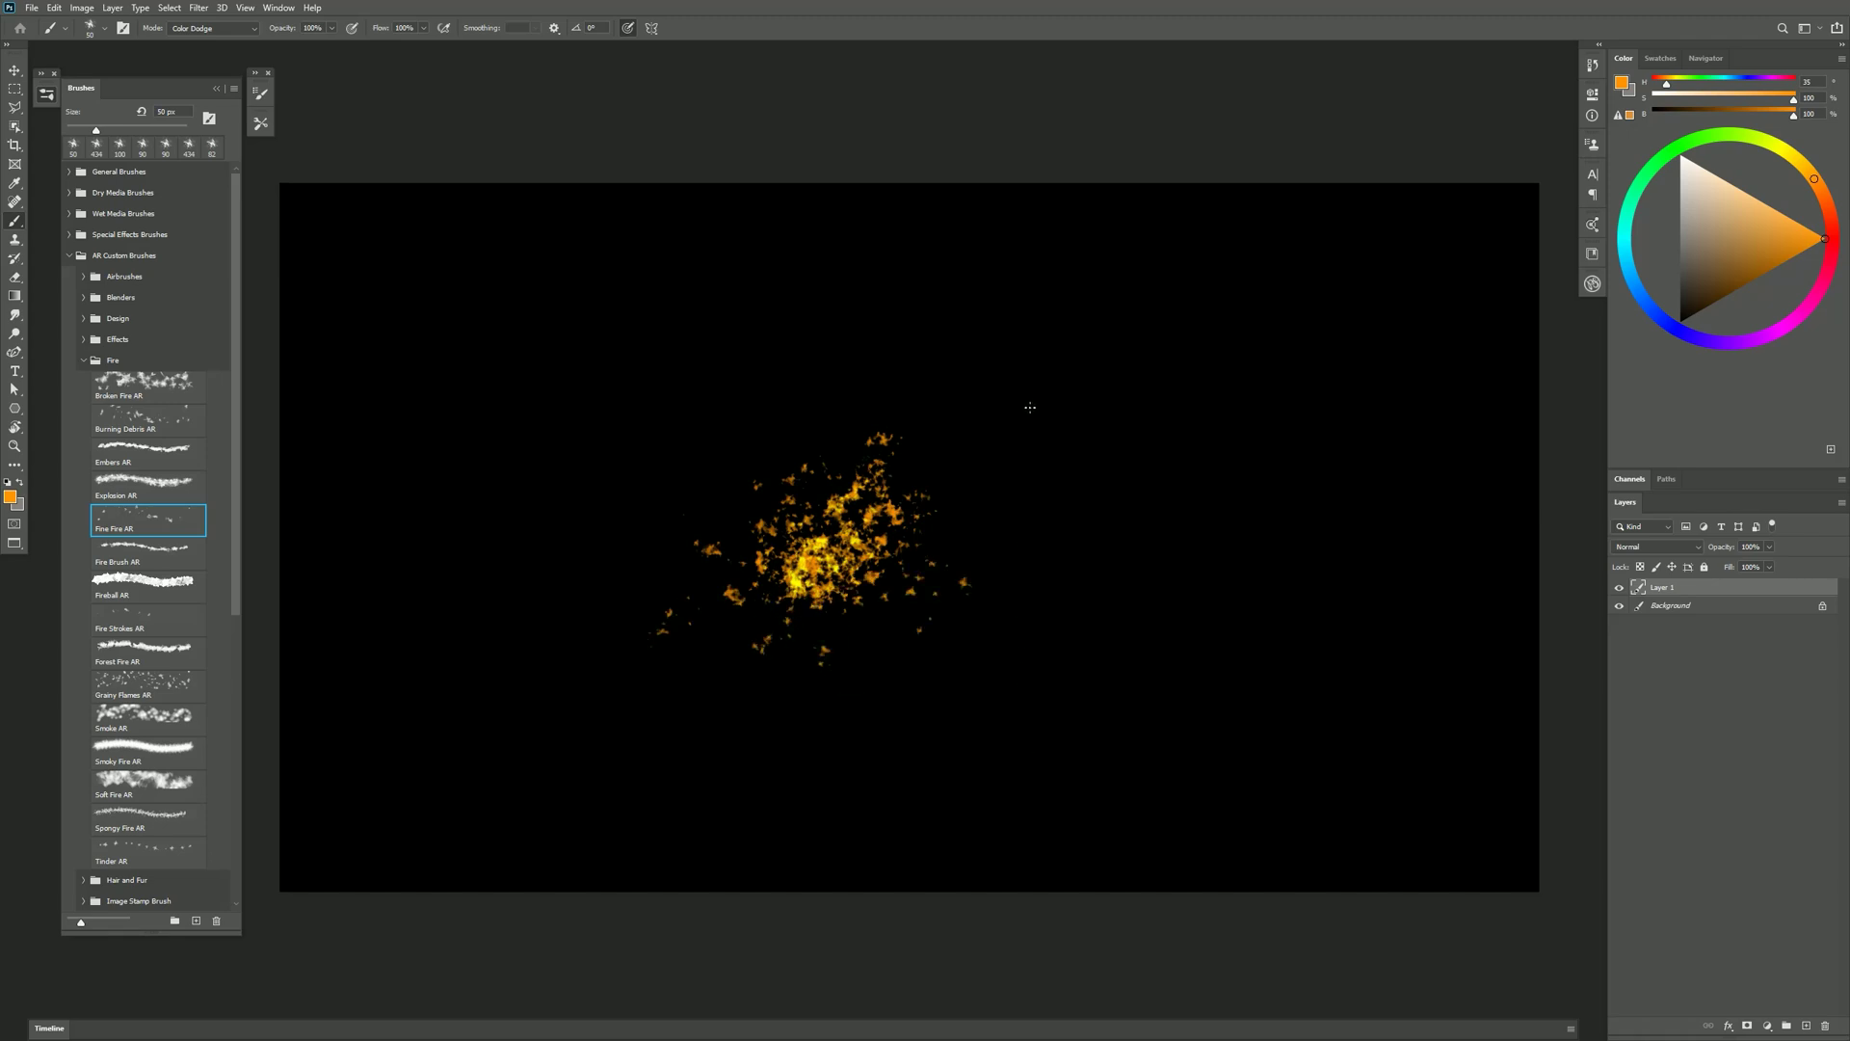
key(bracketright)
key(bracketright)
key(bracketright)
key(bracketright)
key(bracketright)
key(bracketright)
key(bracketright)
mouse_move(1108, 424)
mouse_down()
mouse_move(1144, 409)
mouse_move(1033, 536)
mouse_move(1141, 403)
mouse_move(1207, 385)
mouse_move(1098, 500)
mouse_move(1305, 366)
mouse_move(1195, 459)
mouse_move(1308, 554)
mouse_up()
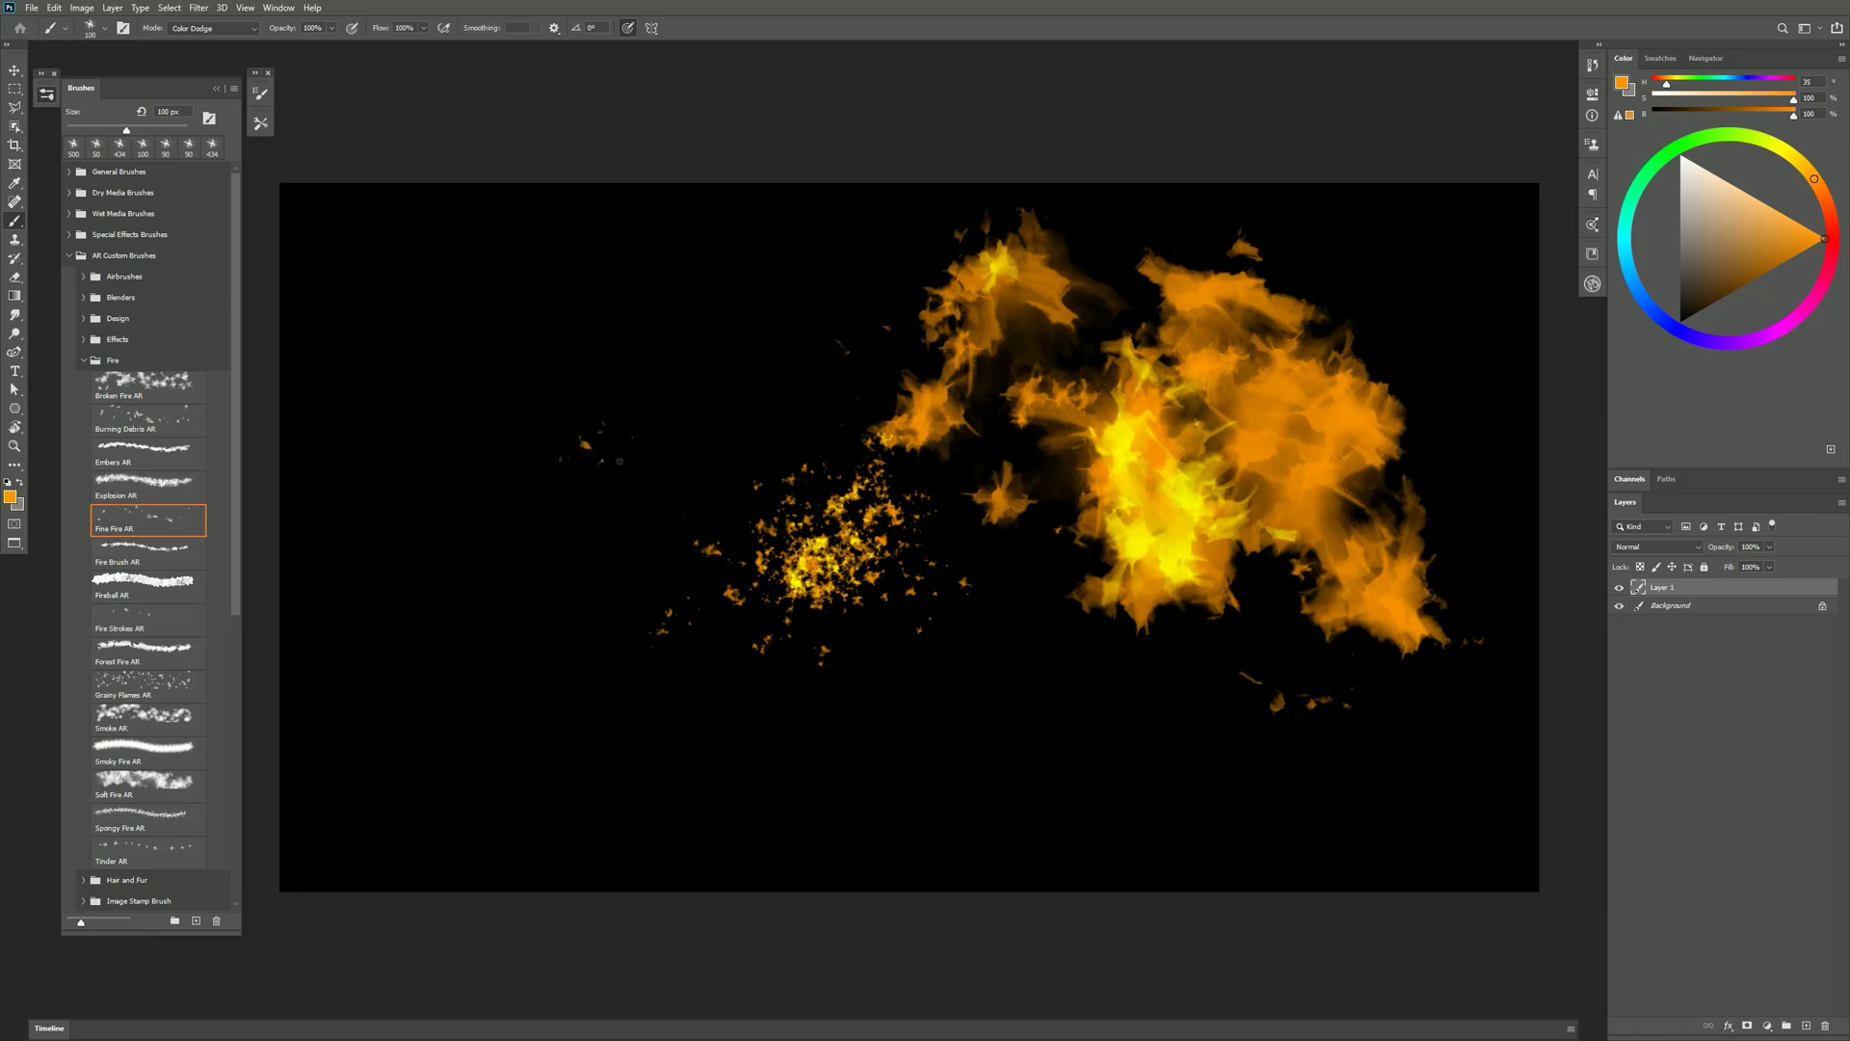
mouse_move(630, 442)
mouse_down()
mouse_move(608, 476)
mouse_move(671, 392)
mouse_move(612, 471)
mouse_move(593, 417)
mouse_move(604, 474)
mouse_move(643, 403)
mouse_move(722, 404)
mouse_up()
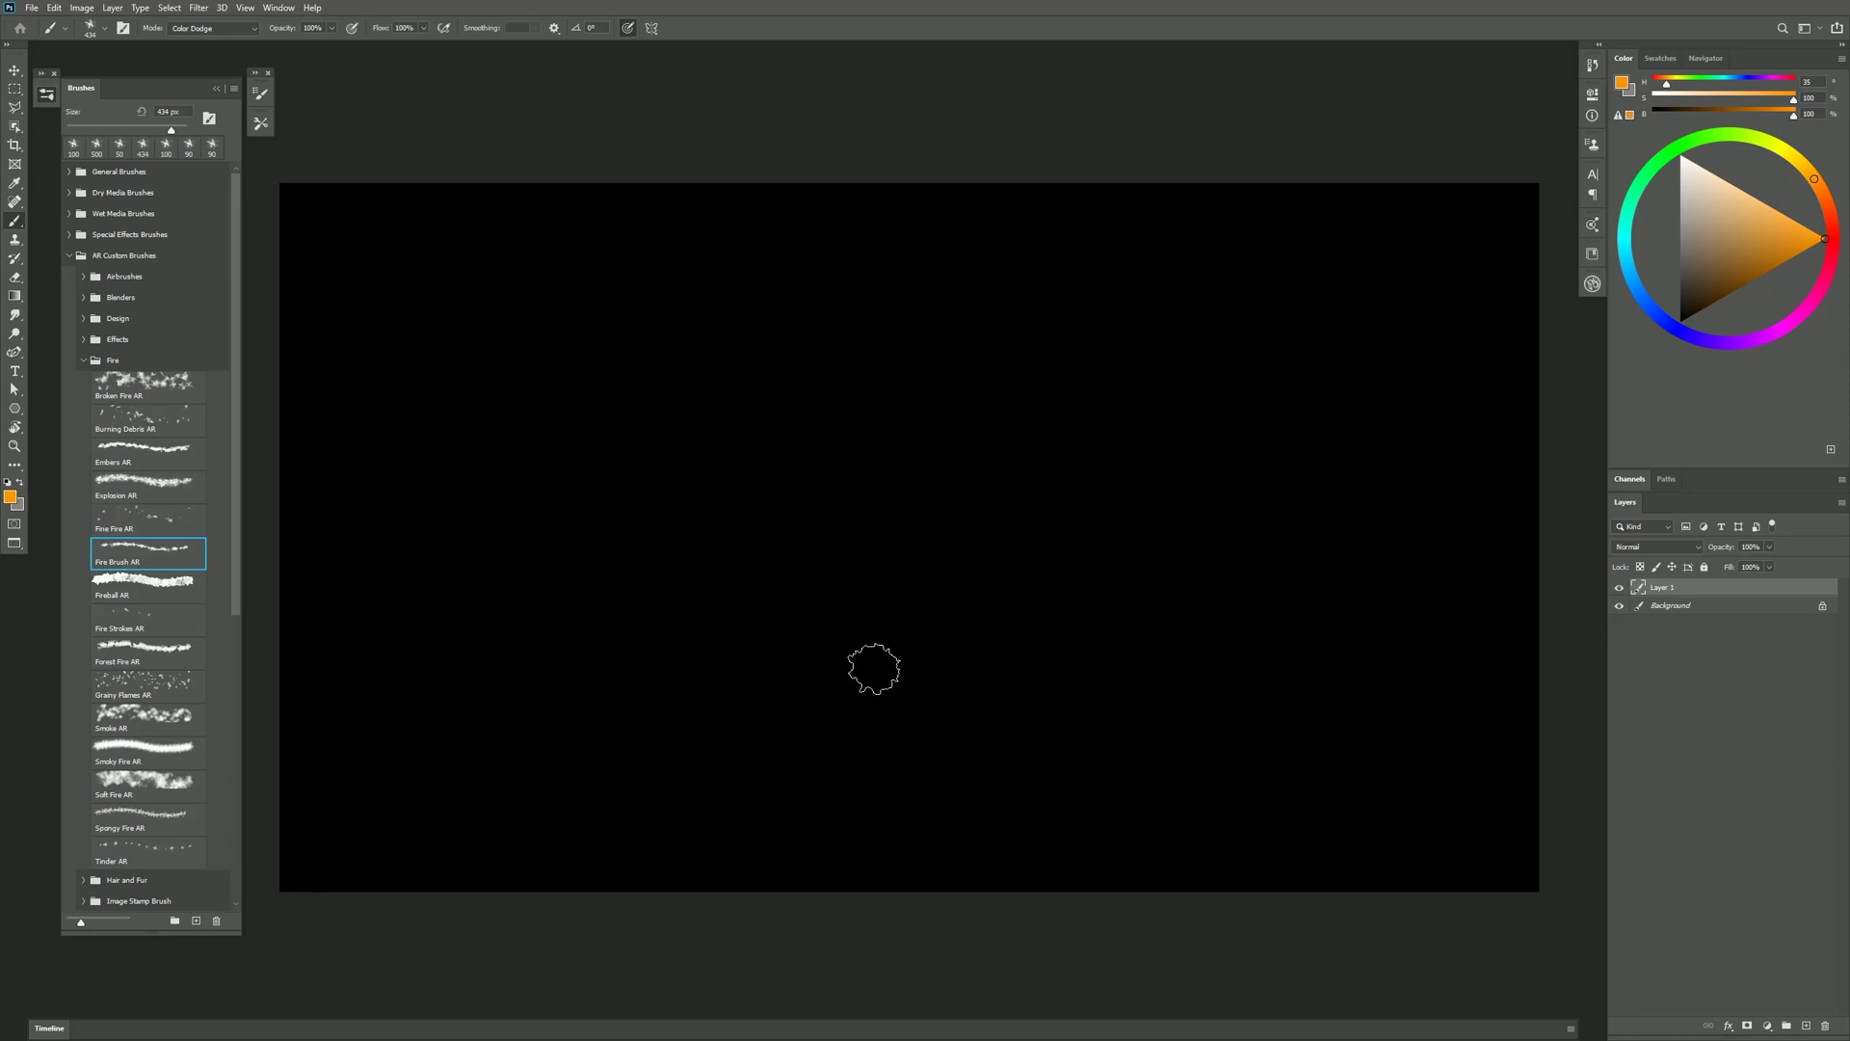
Paint tall Fire Brush AR flames up the centre and left, then delete them.
mouse_move(843, 678)
mouse_down()
mouse_move(926, 434)
mouse_move(973, 366)
mouse_up()
mouse_move(930, 737)
mouse_down()
mouse_move(896, 694)
mouse_move(972, 379)
mouse_up()
mouse_move(962, 710)
mouse_down()
mouse_move(1012, 516)
mouse_move(1099, 530)
mouse_up()
mouse_move(697, 697)
mouse_down()
mouse_move(674, 495)
mouse_move(674, 626)
mouse_move(743, 682)
mouse_move(588, 279)
mouse_up()
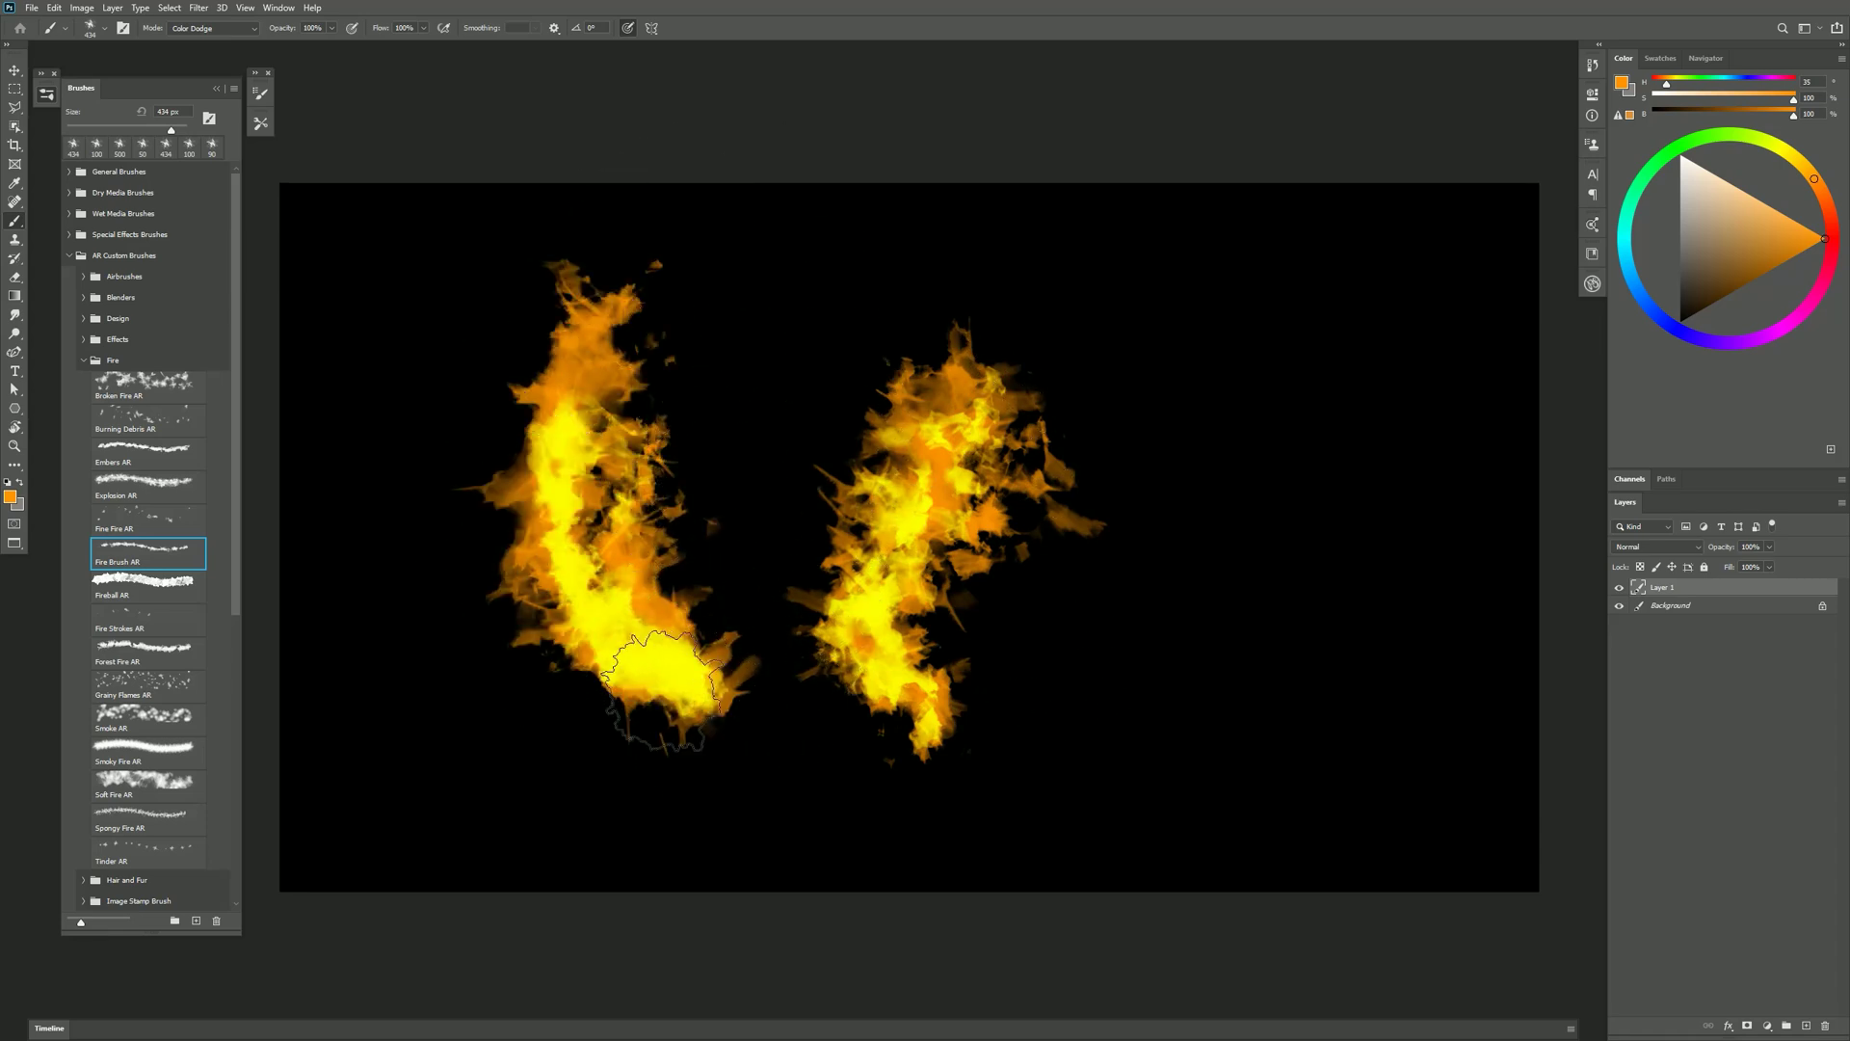
mouse_move(640, 668)
mouse_down()
mouse_move(494, 345)
mouse_move(709, 482)
mouse_move(612, 673)
mouse_move(449, 224)
mouse_move(634, 329)
mouse_move(616, 667)
mouse_up()
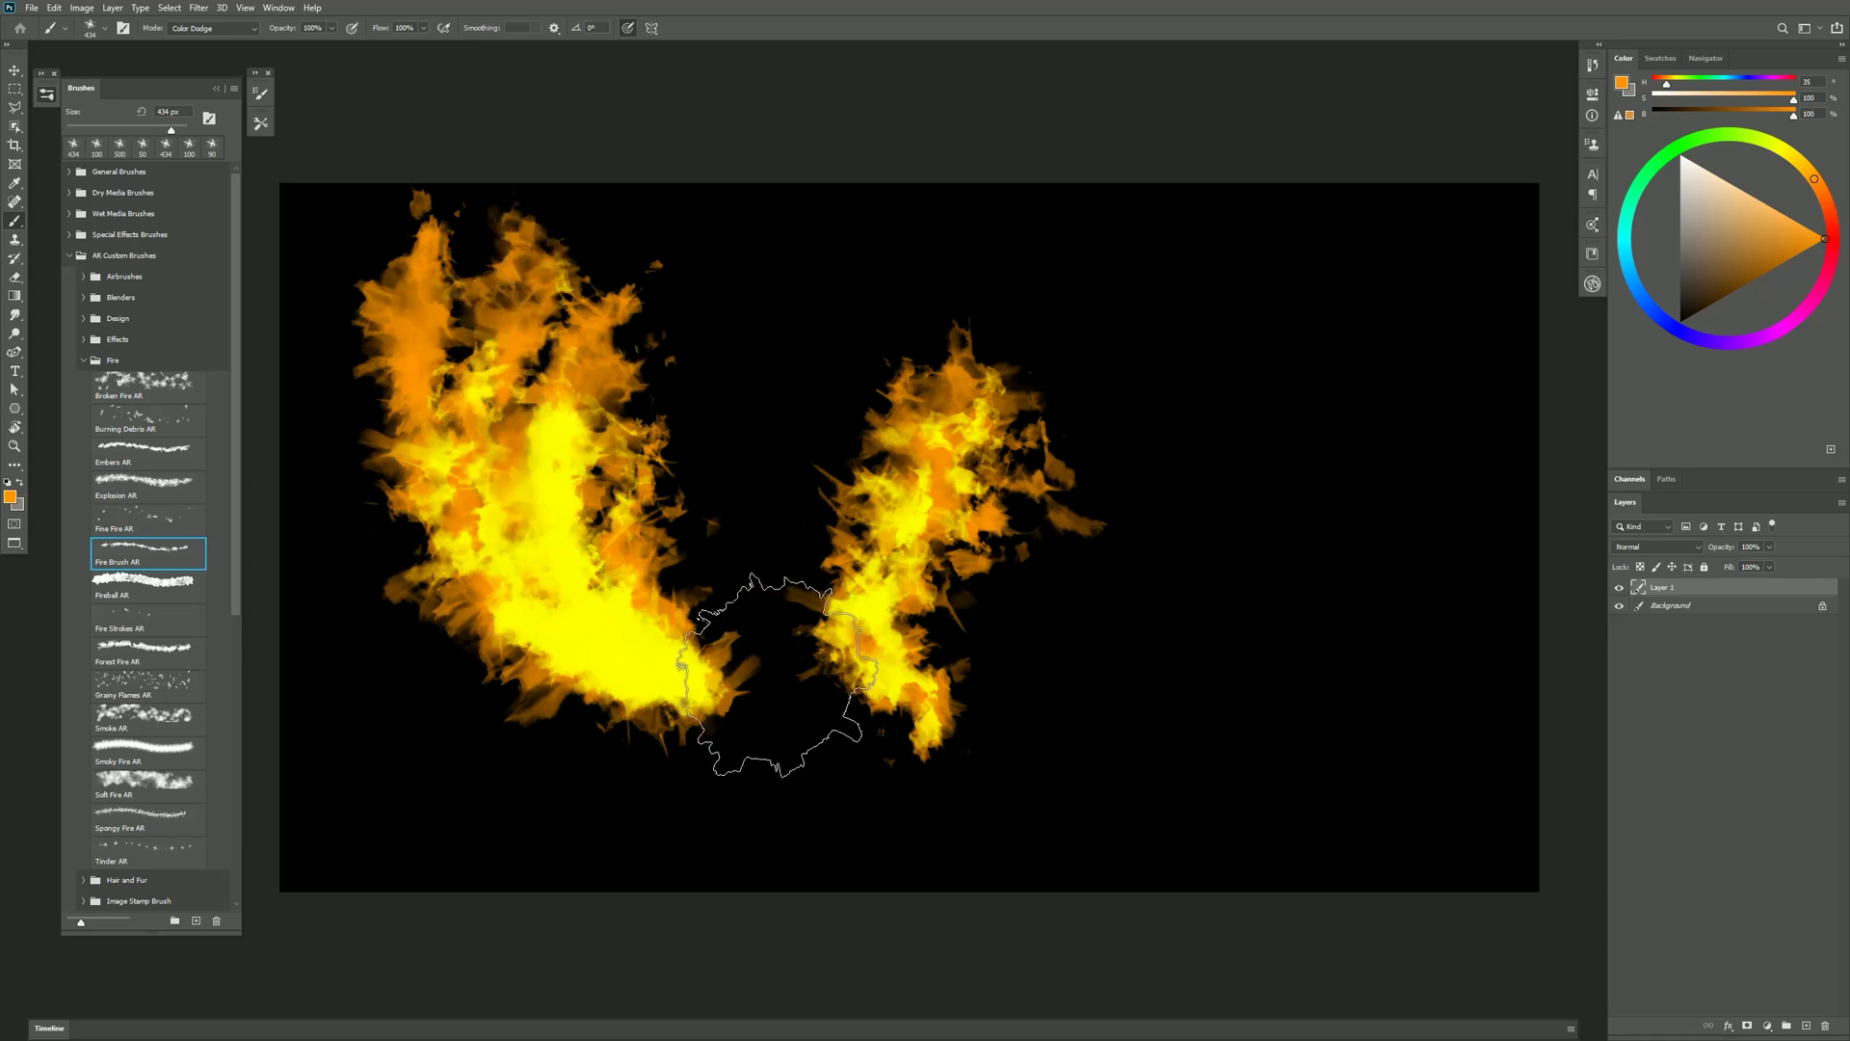
key(Delete)
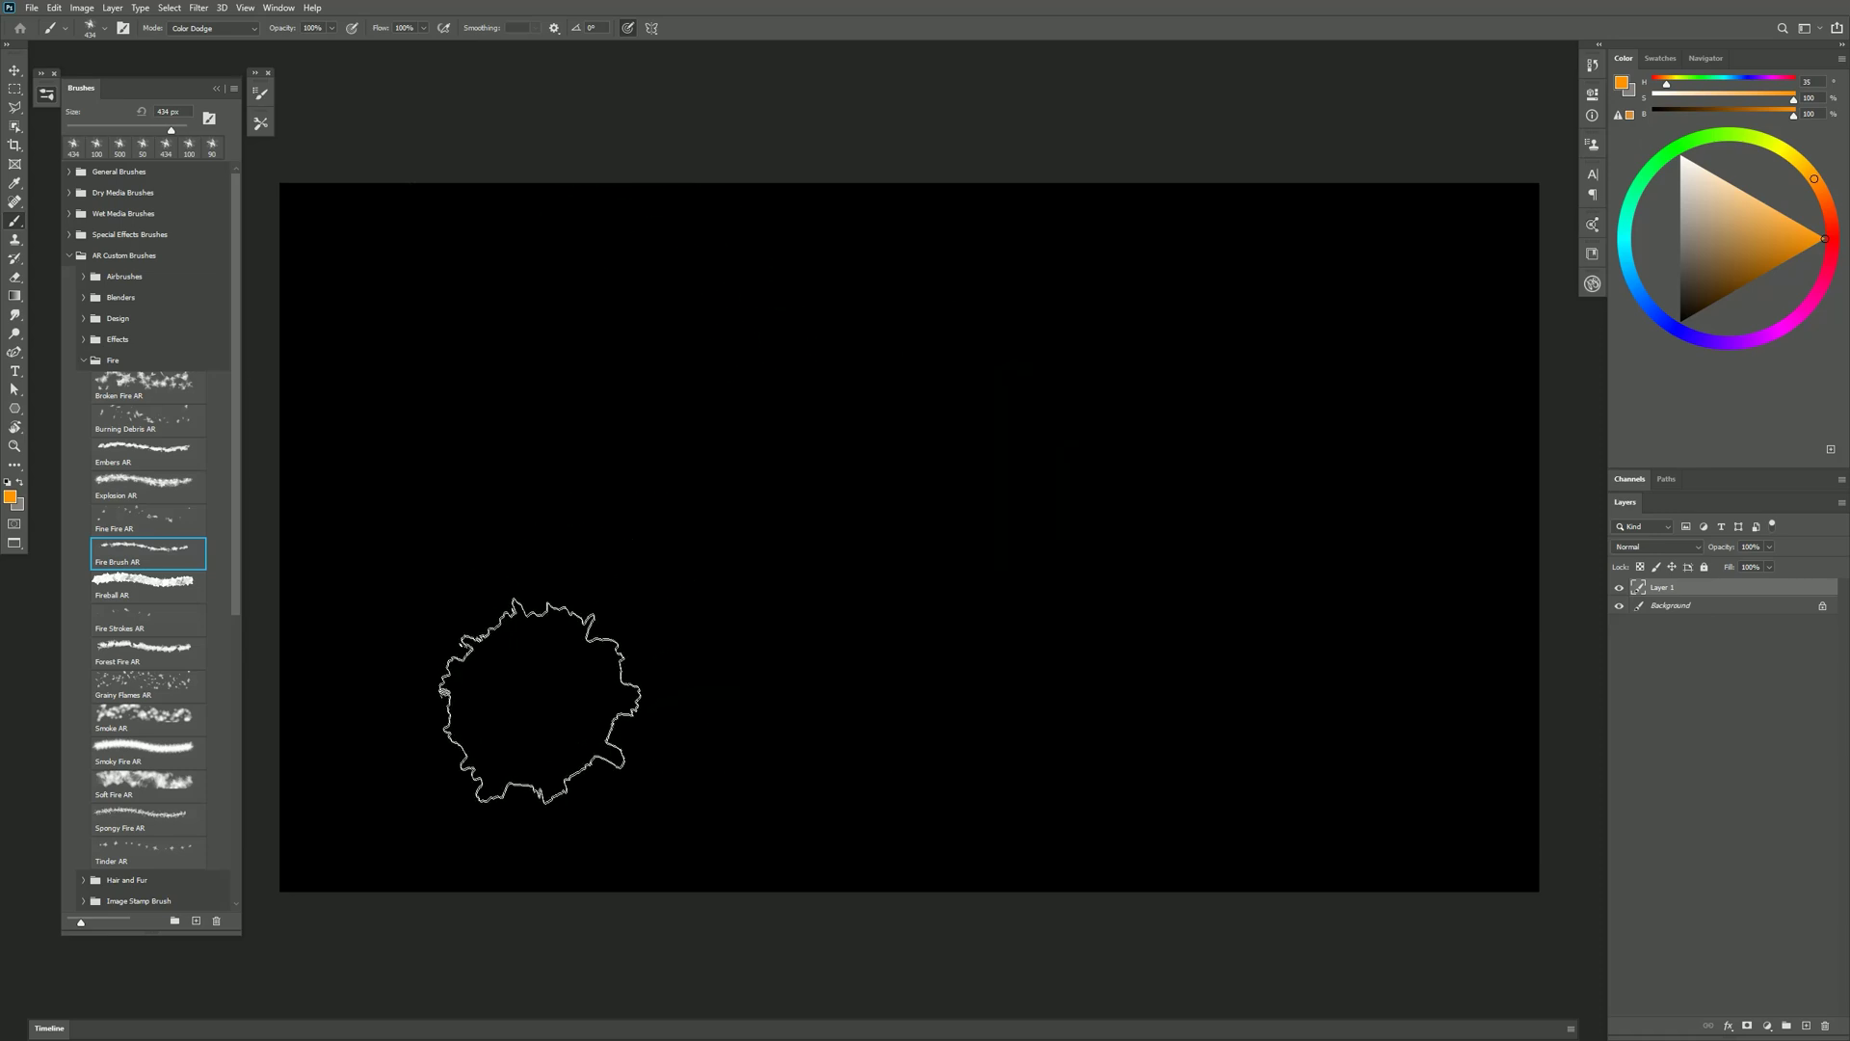
Paint a left flame in Color Dodge, then a mid-canvas flame in Linear Dodge (Add).
mouse_move(529, 710)
mouse_down()
mouse_move(495, 574)
mouse_move(599, 301)
mouse_move(571, 647)
mouse_move(504, 590)
mouse_move(581, 632)
mouse_up()
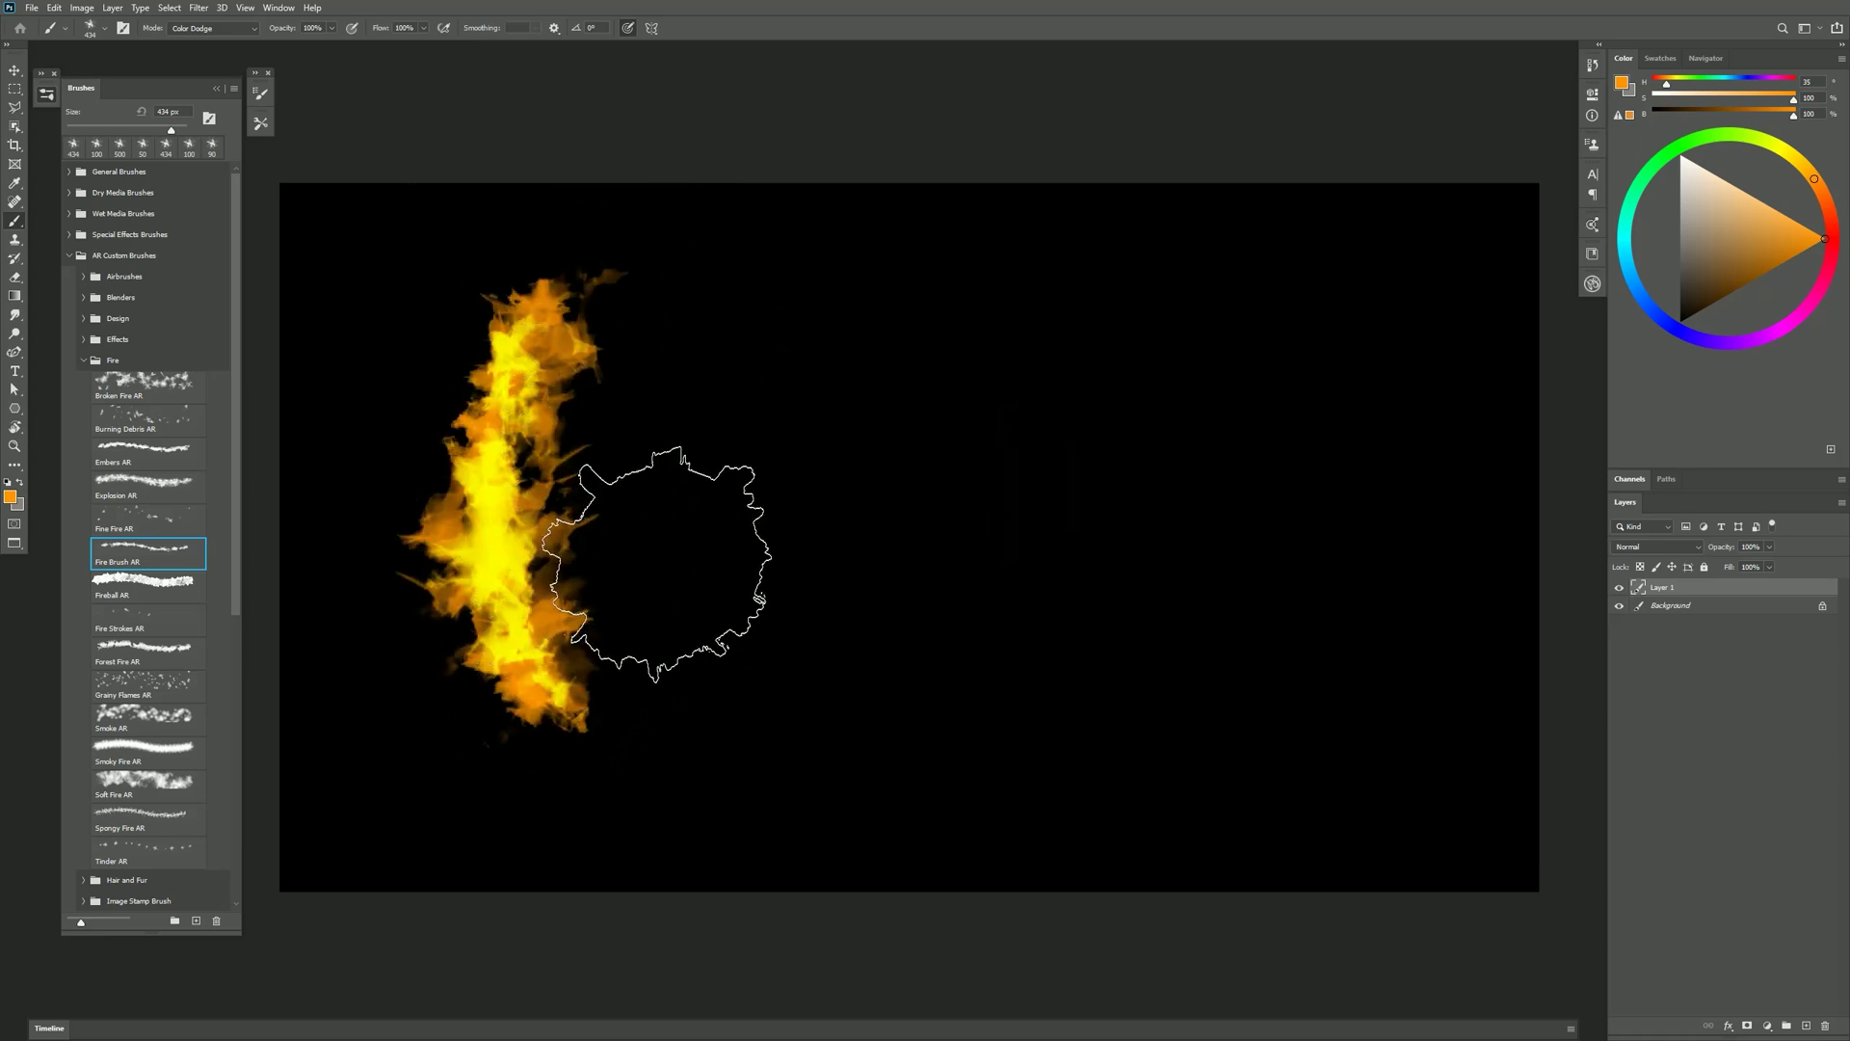
click(218, 32)
click(201, 192)
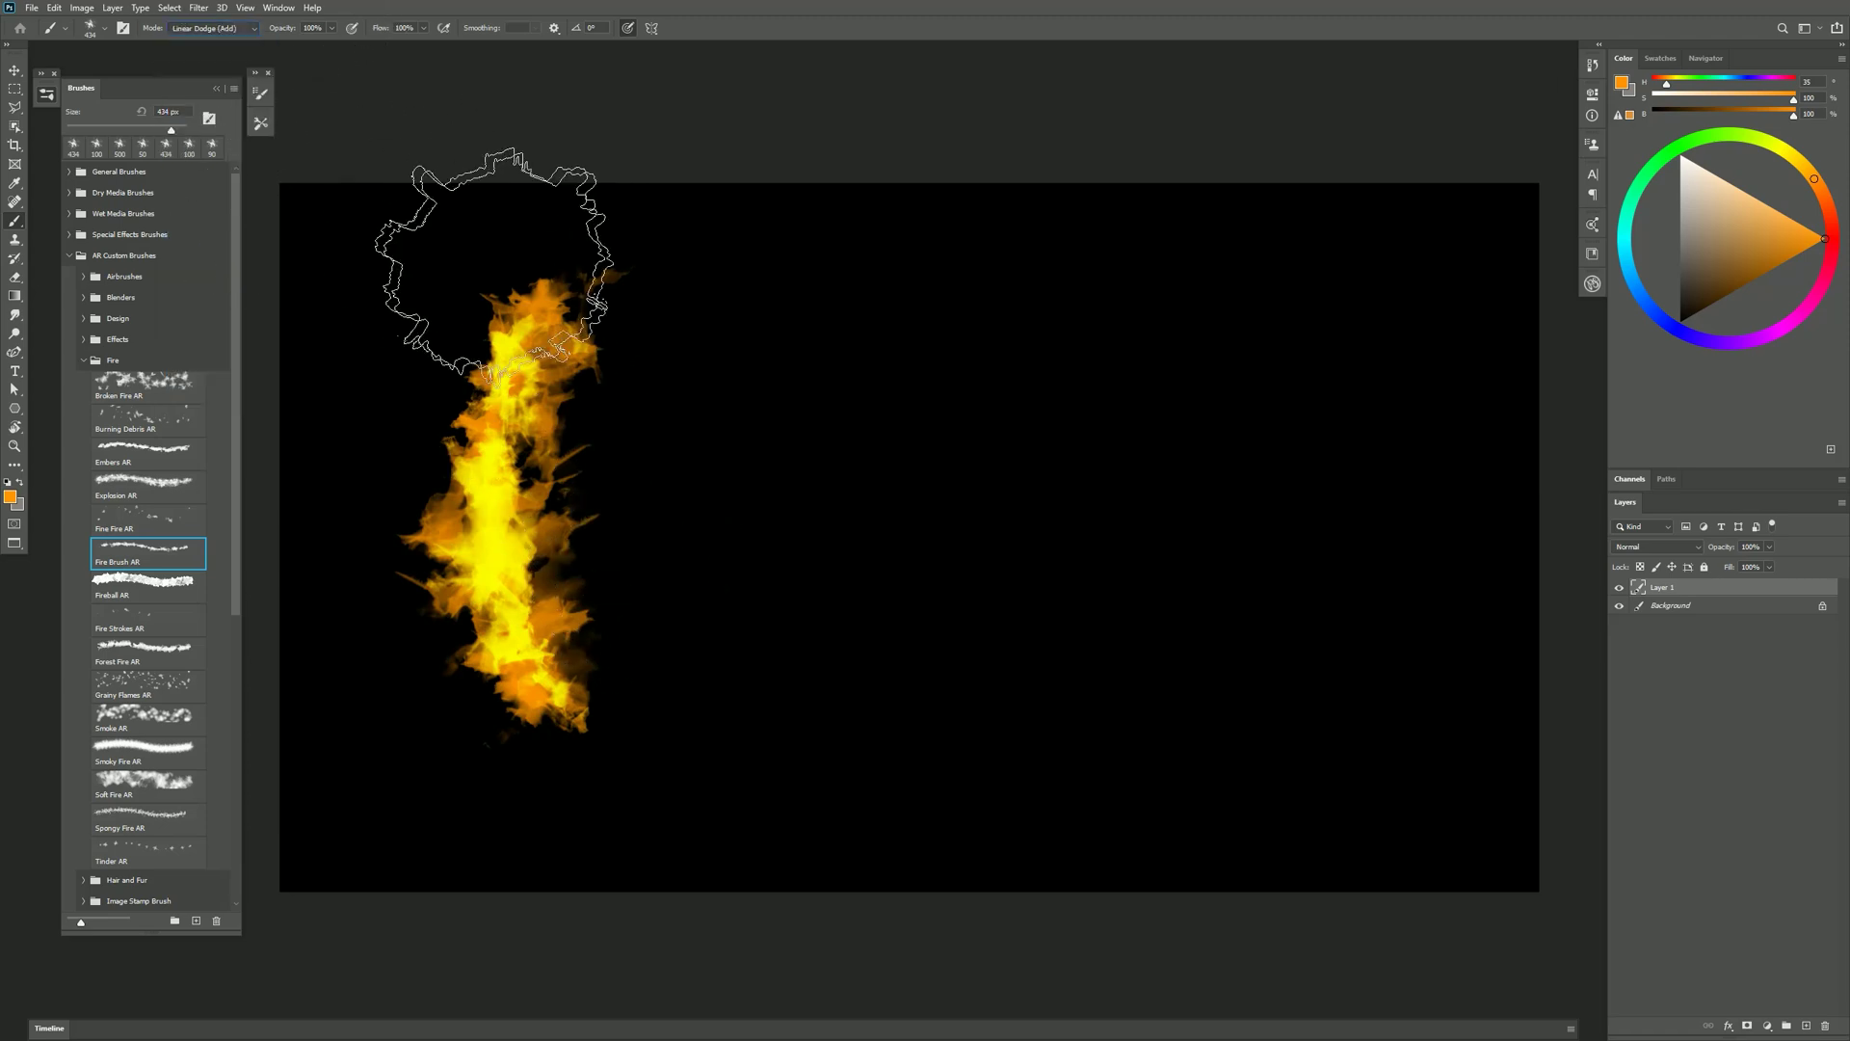
mouse_move(756, 661)
mouse_down()
mouse_move(825, 631)
mouse_move(929, 330)
mouse_up()
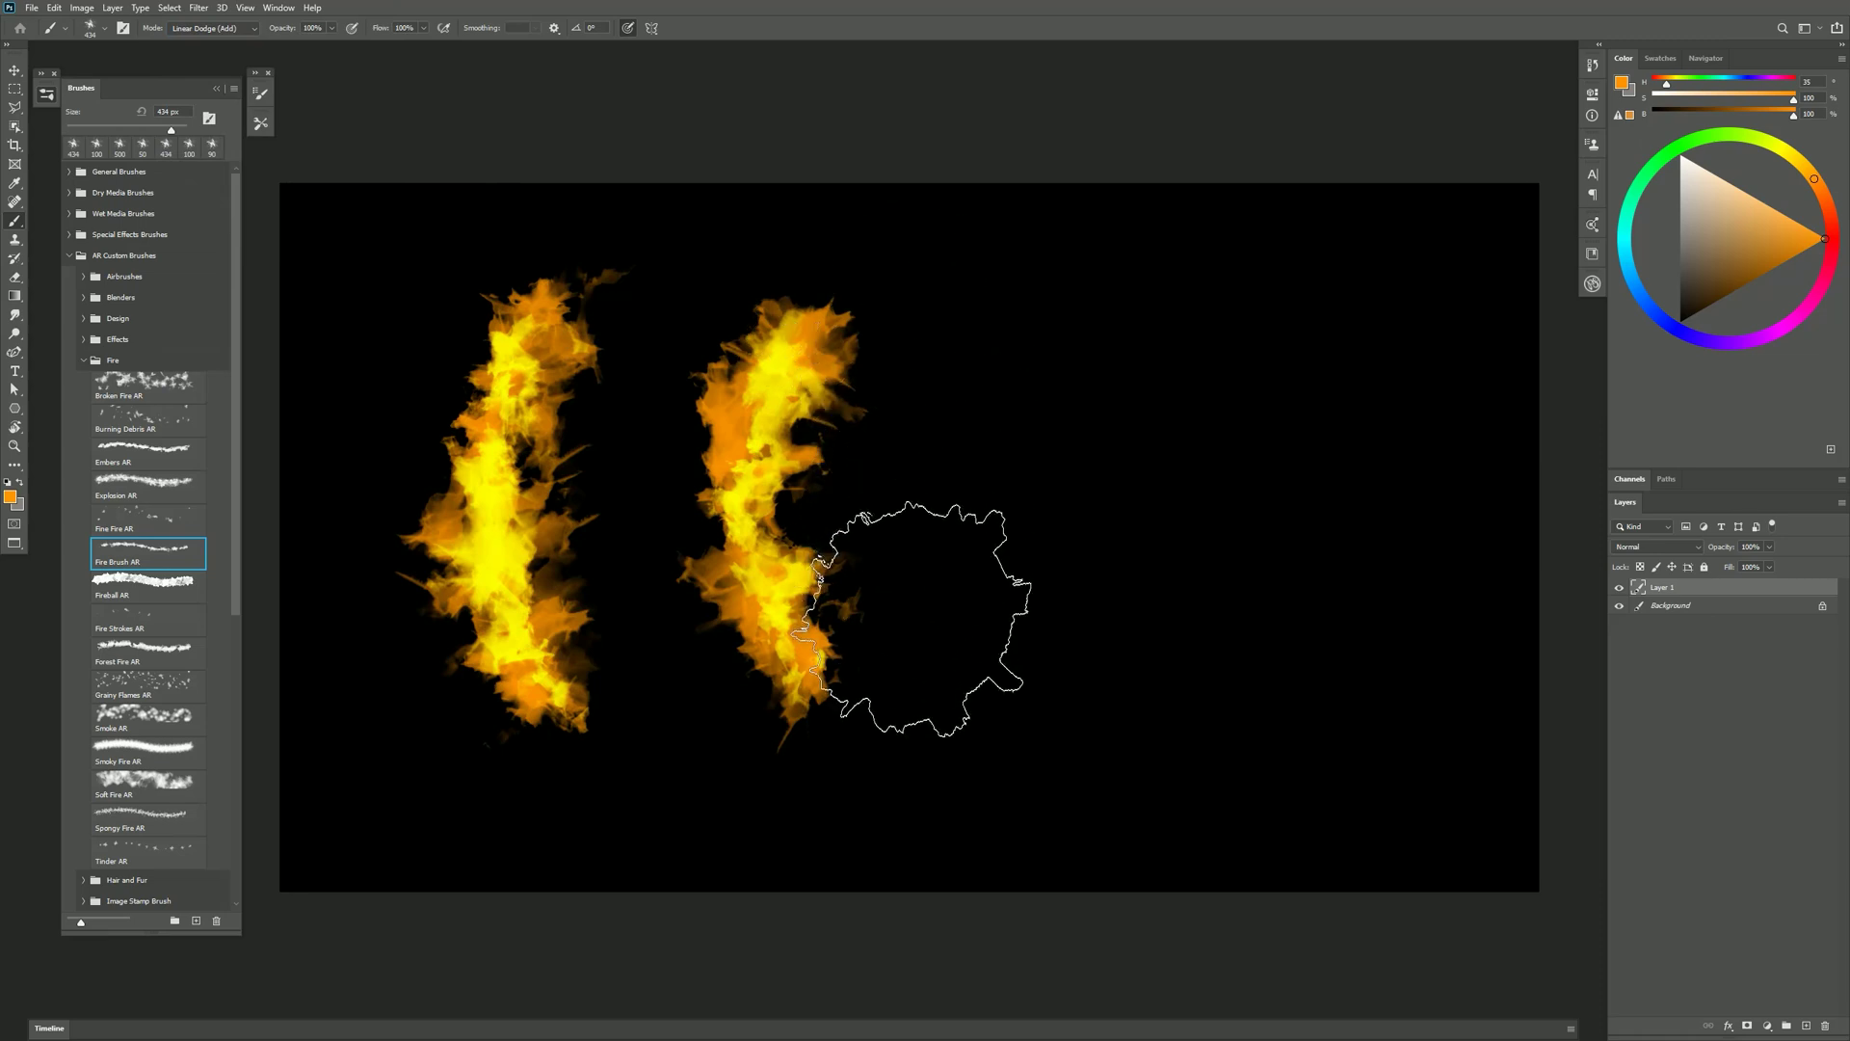
Paint further flames on the right in Screen and then Soft Light modes.
click(228, 29)
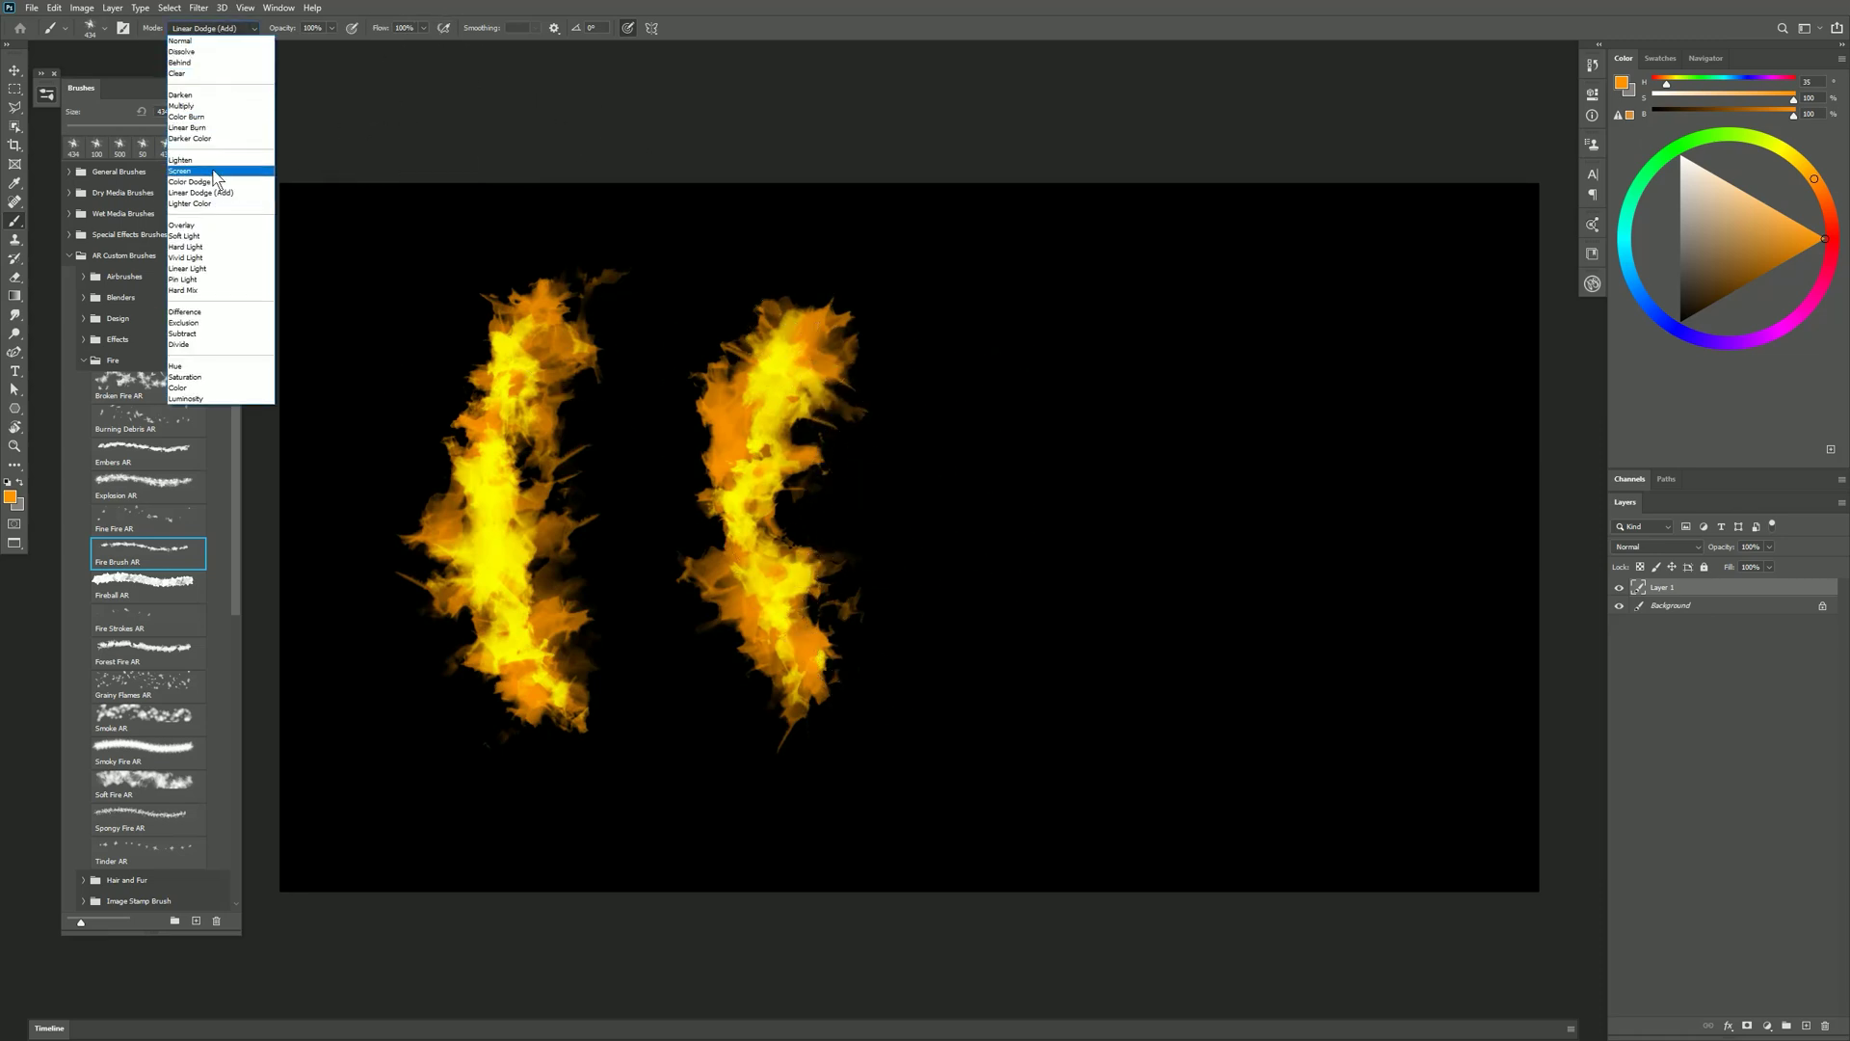
click(220, 154)
mouse_move(1007, 568)
mouse_down()
mouse_move(1017, 323)
mouse_move(1022, 656)
mouse_move(1135, 525)
mouse_move(999, 372)
mouse_move(1098, 646)
mouse_move(1148, 363)
mouse_up()
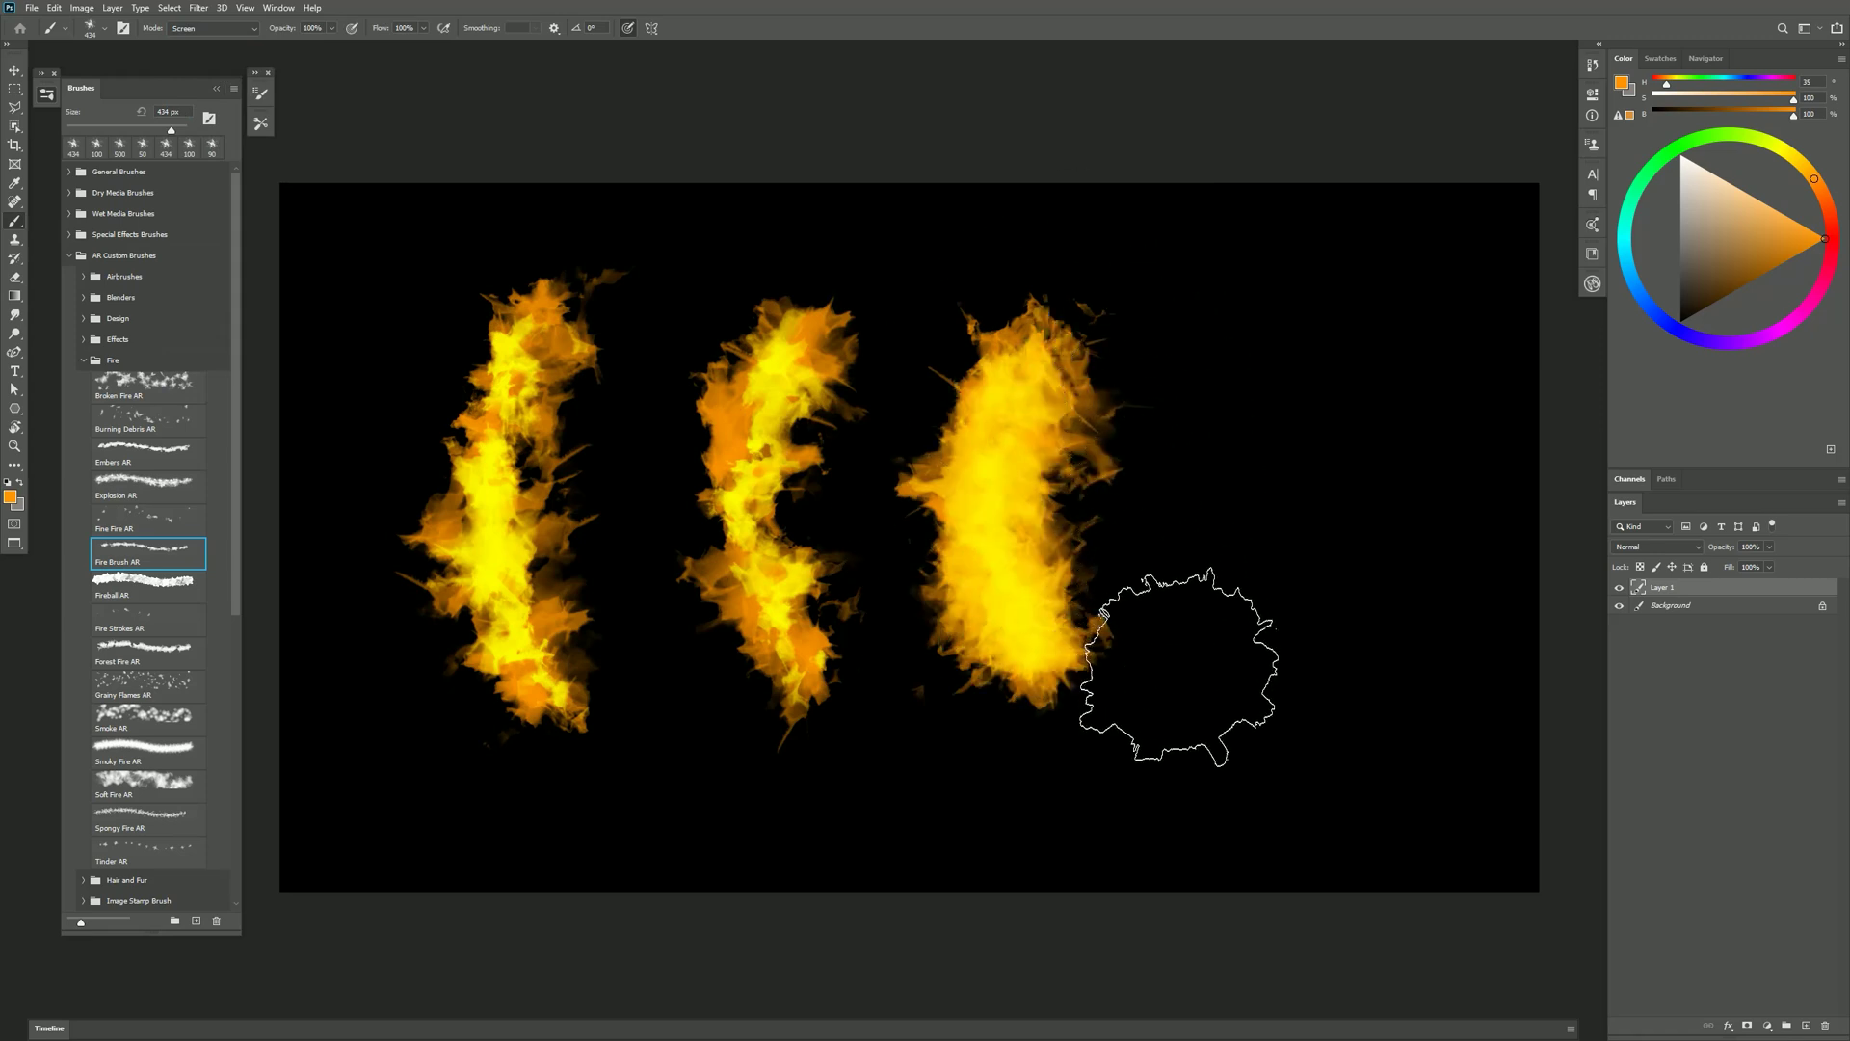
click(196, 28)
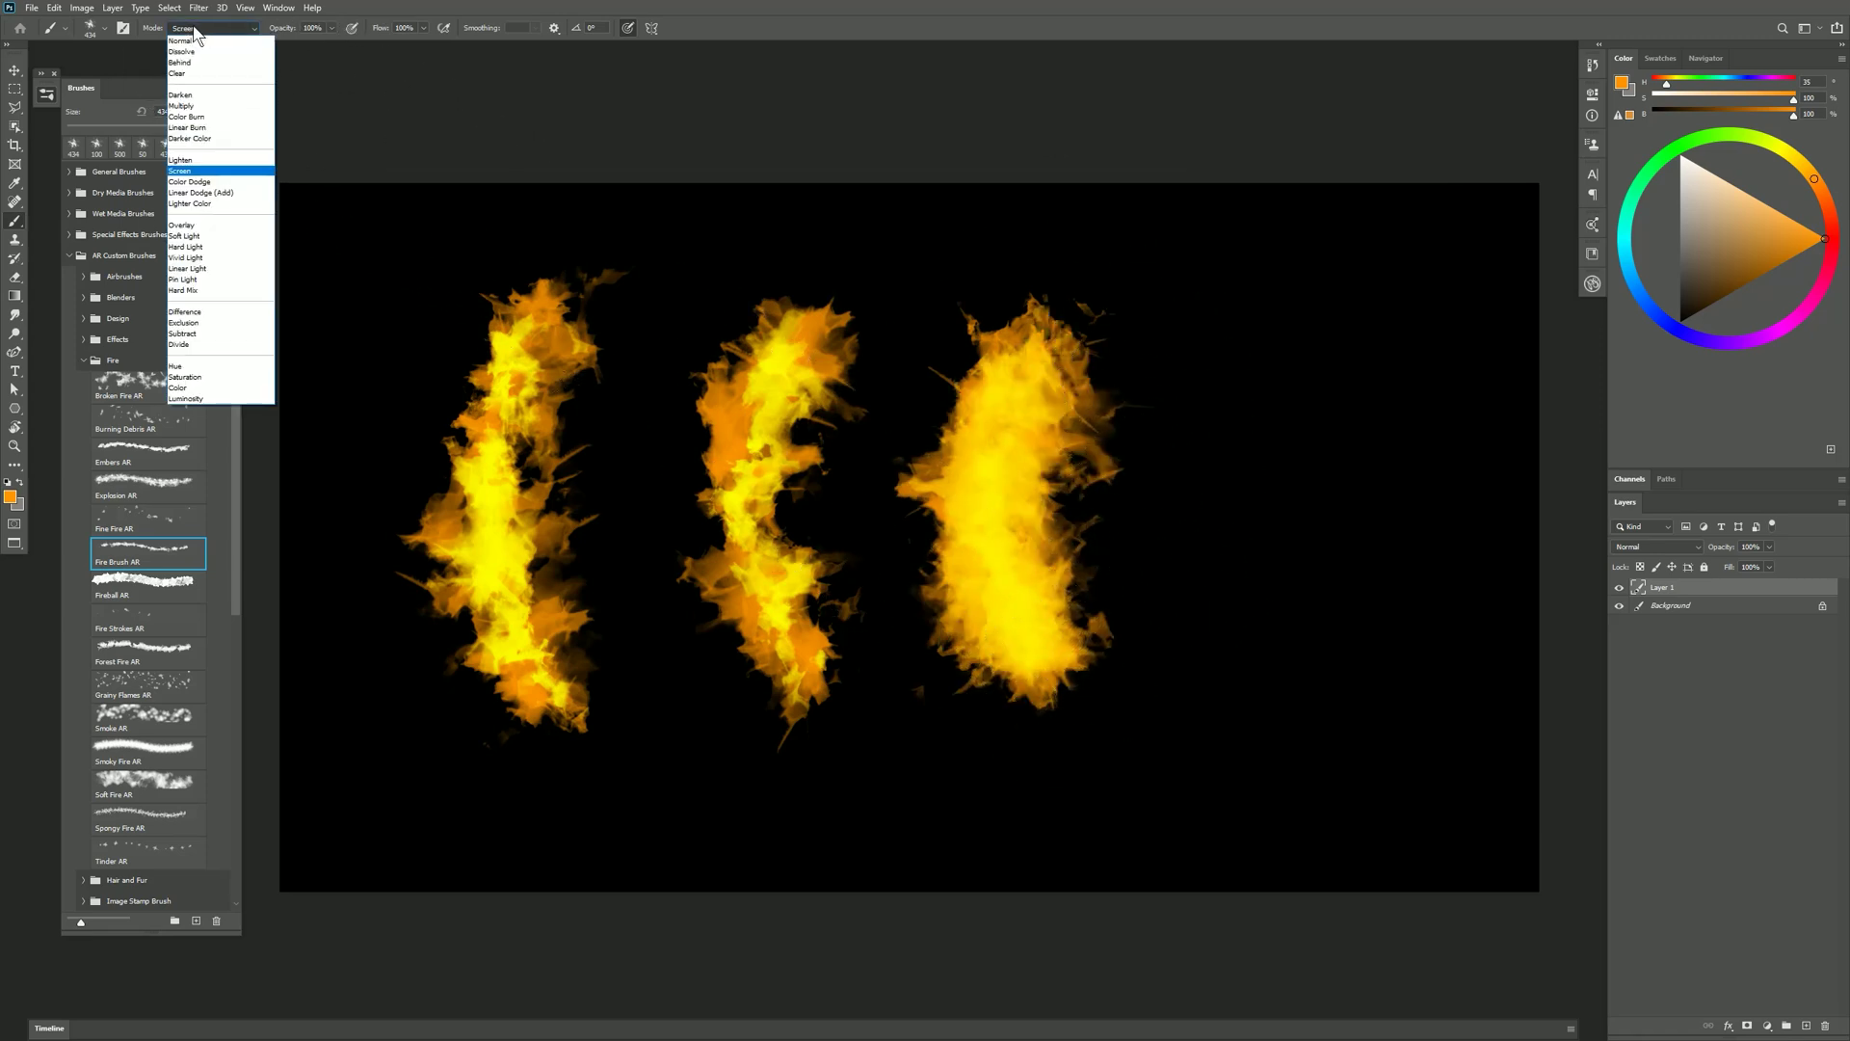
click(203, 236)
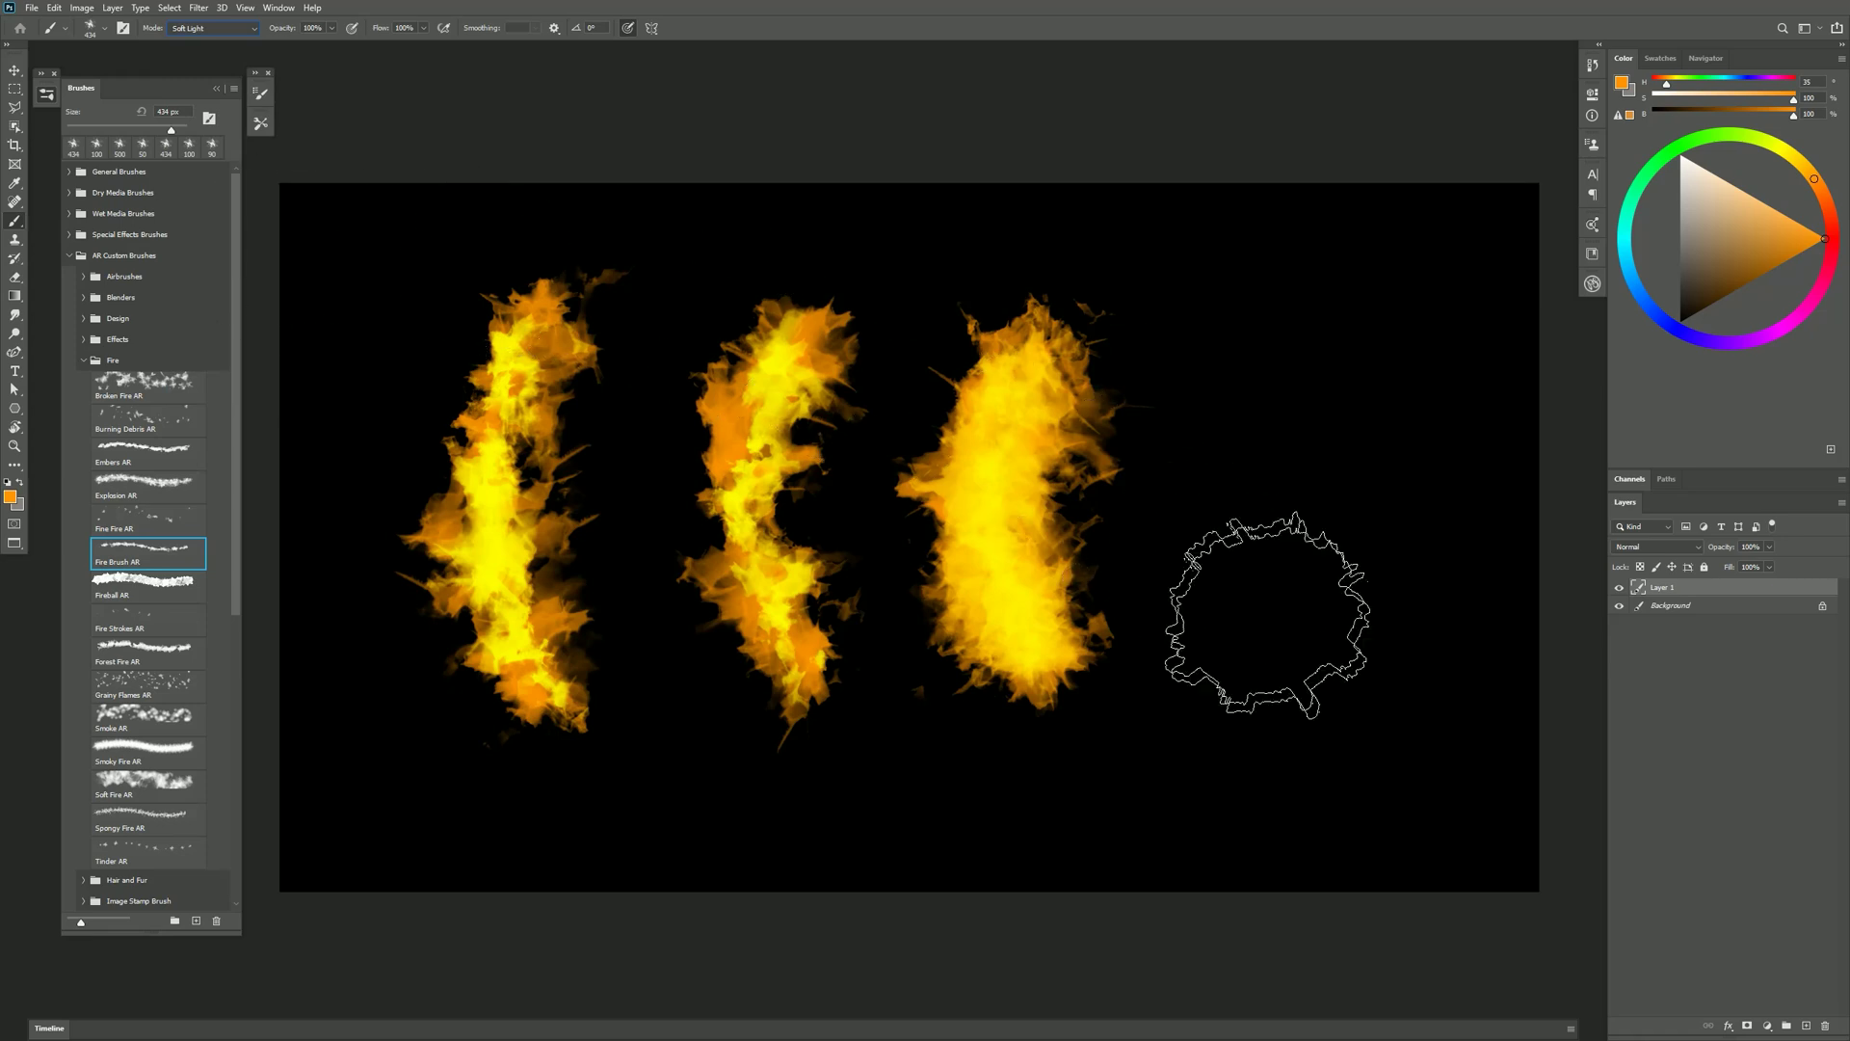
mouse_move(1281, 620)
mouse_down()
mouse_move(1373, 319)
mouse_move(1291, 637)
mouse_move(1301, 348)
mouse_move(1374, 478)
mouse_move(1267, 613)
mouse_move(1361, 312)
mouse_move(1313, 634)
mouse_move(1251, 464)
mouse_move(1378, 497)
mouse_move(1305, 651)
mouse_move(1434, 398)
mouse_move(1337, 647)
mouse_move(1410, 415)
mouse_move(1419, 563)
mouse_move(1342, 614)
mouse_move(1438, 576)
mouse_move(1330, 555)
mouse_move(1471, 344)
mouse_move(1379, 700)
mouse_up()
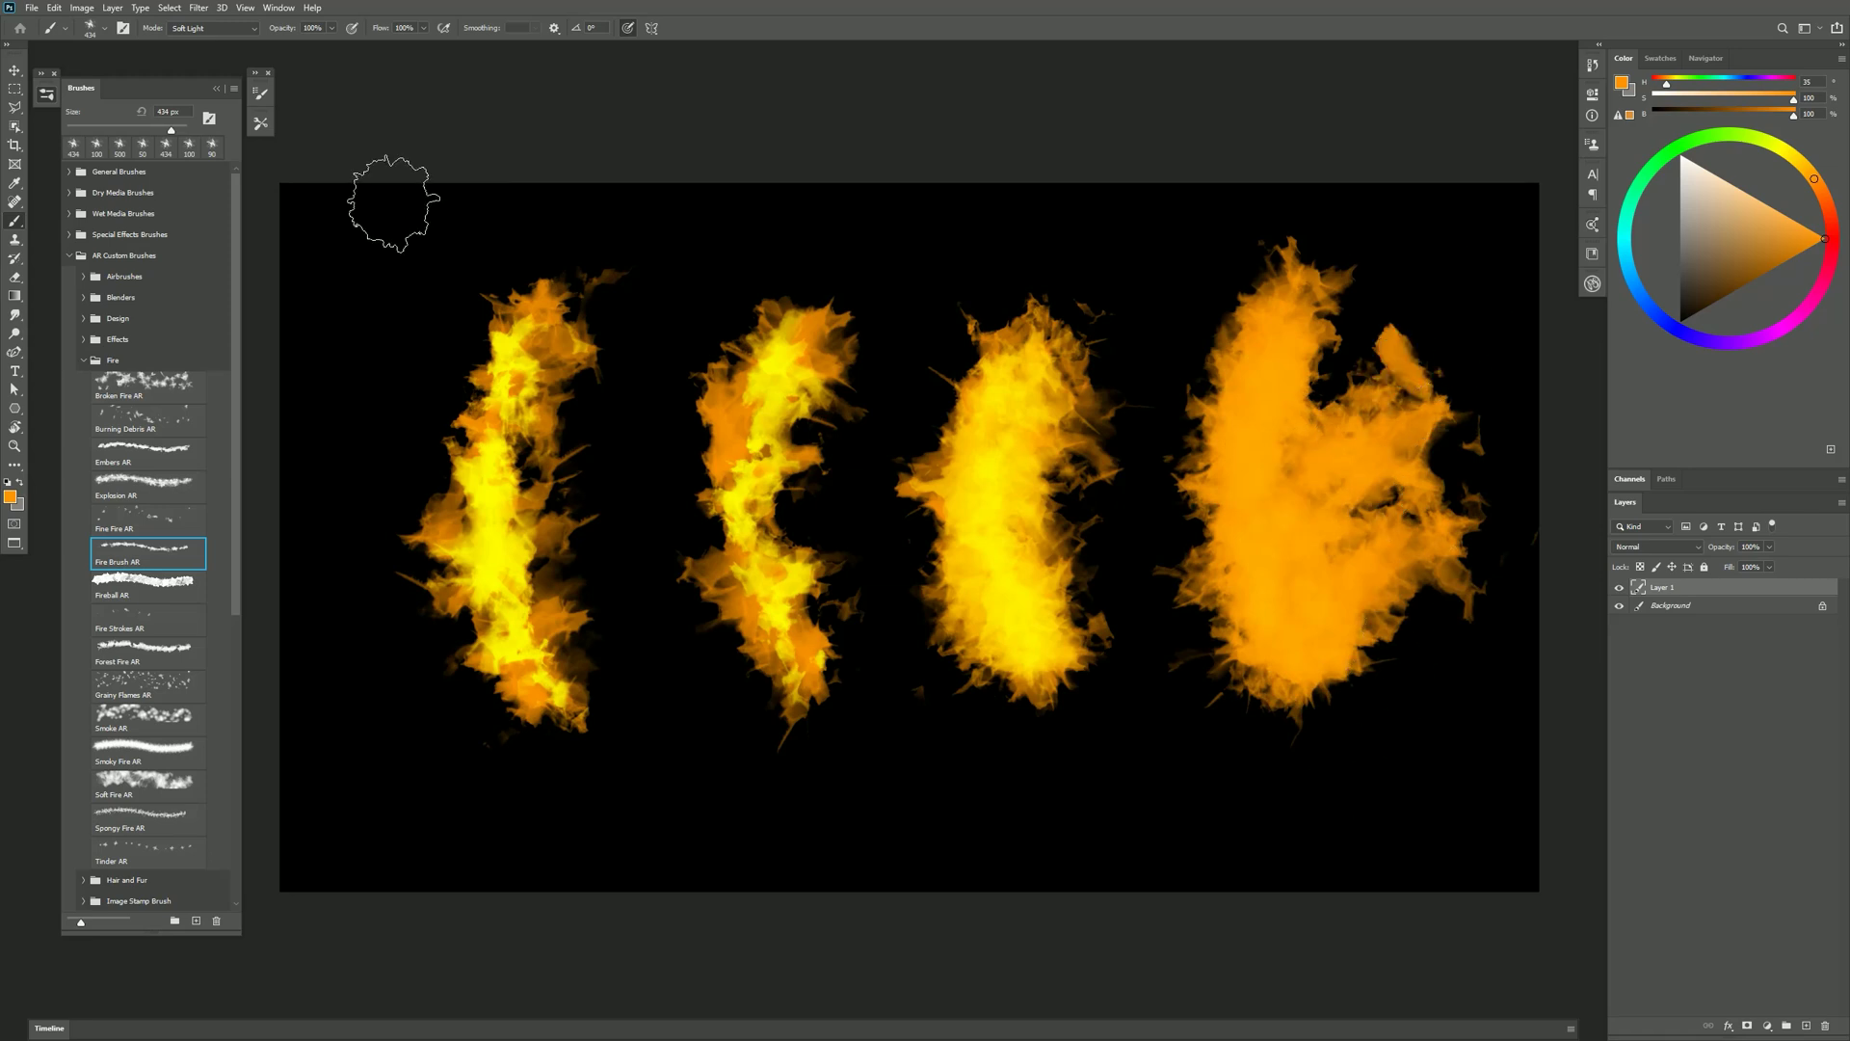
click(229, 36)
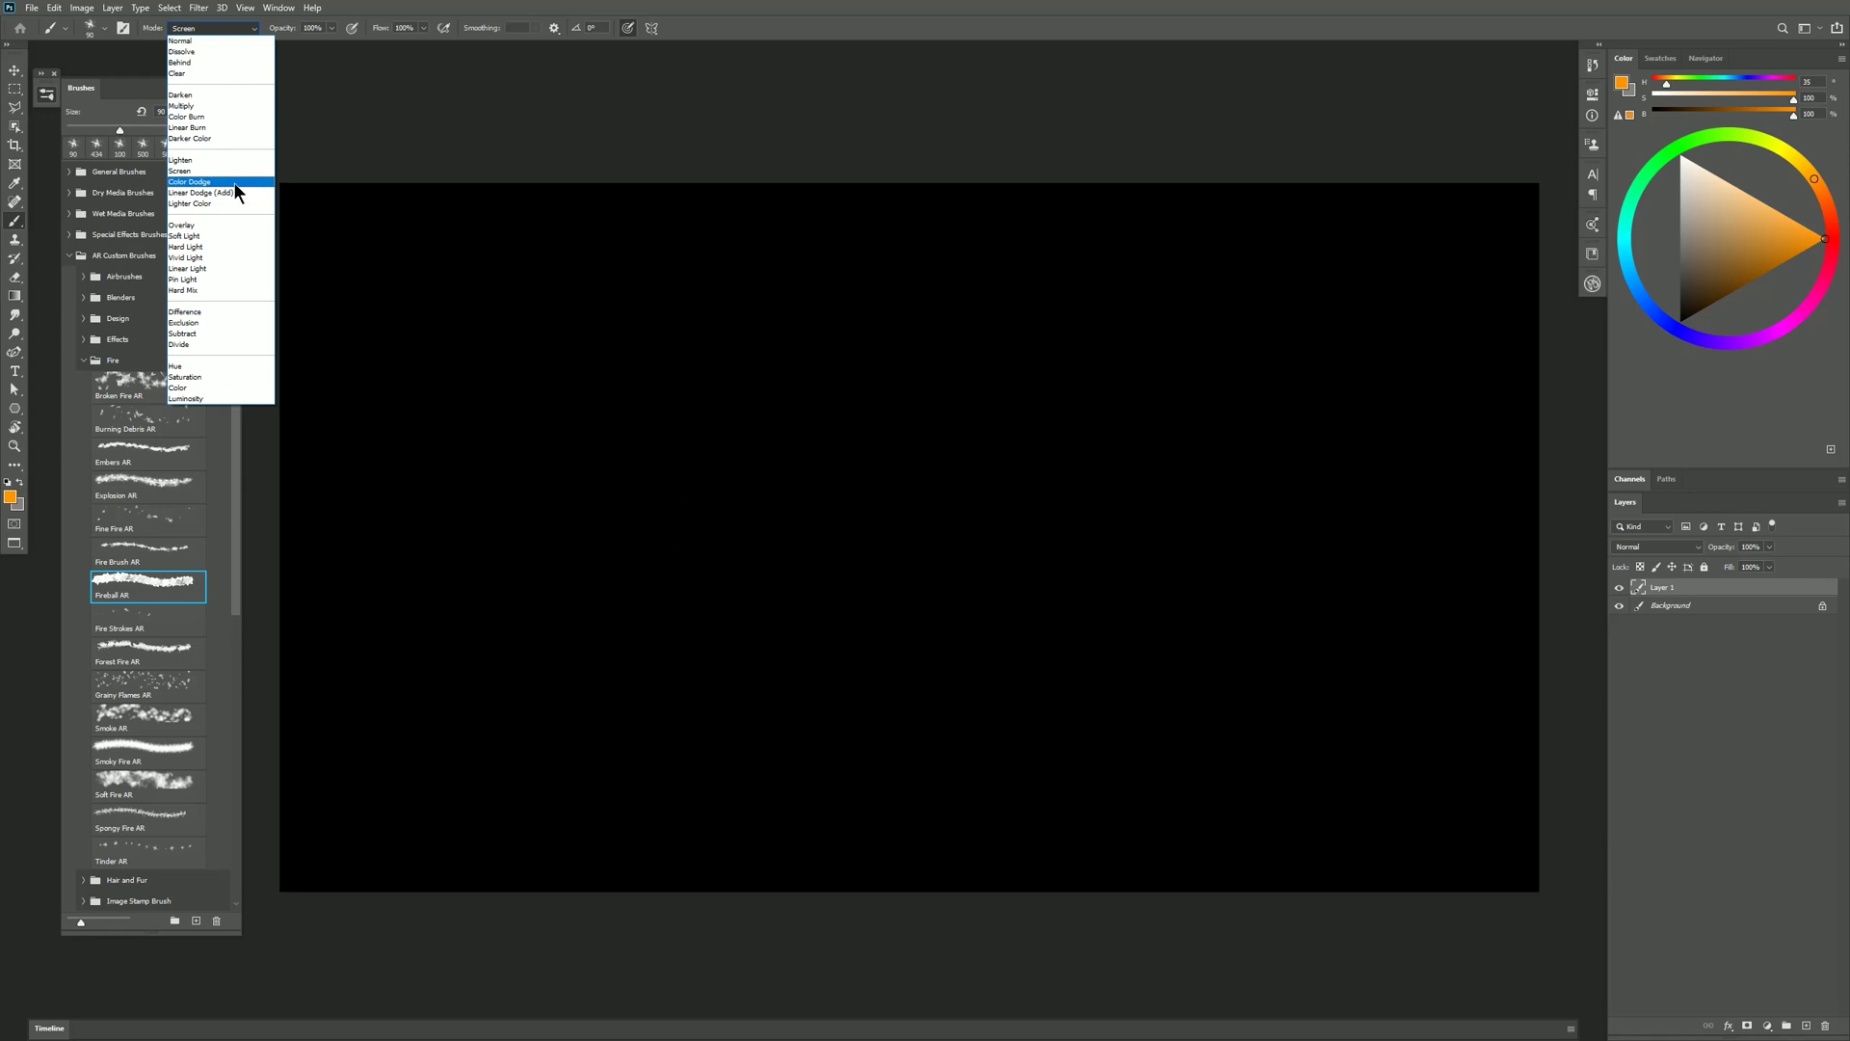
Return brush mode to Color Dodge and stamp a Fireball AR paw print with toes and pad.
click(234, 183)
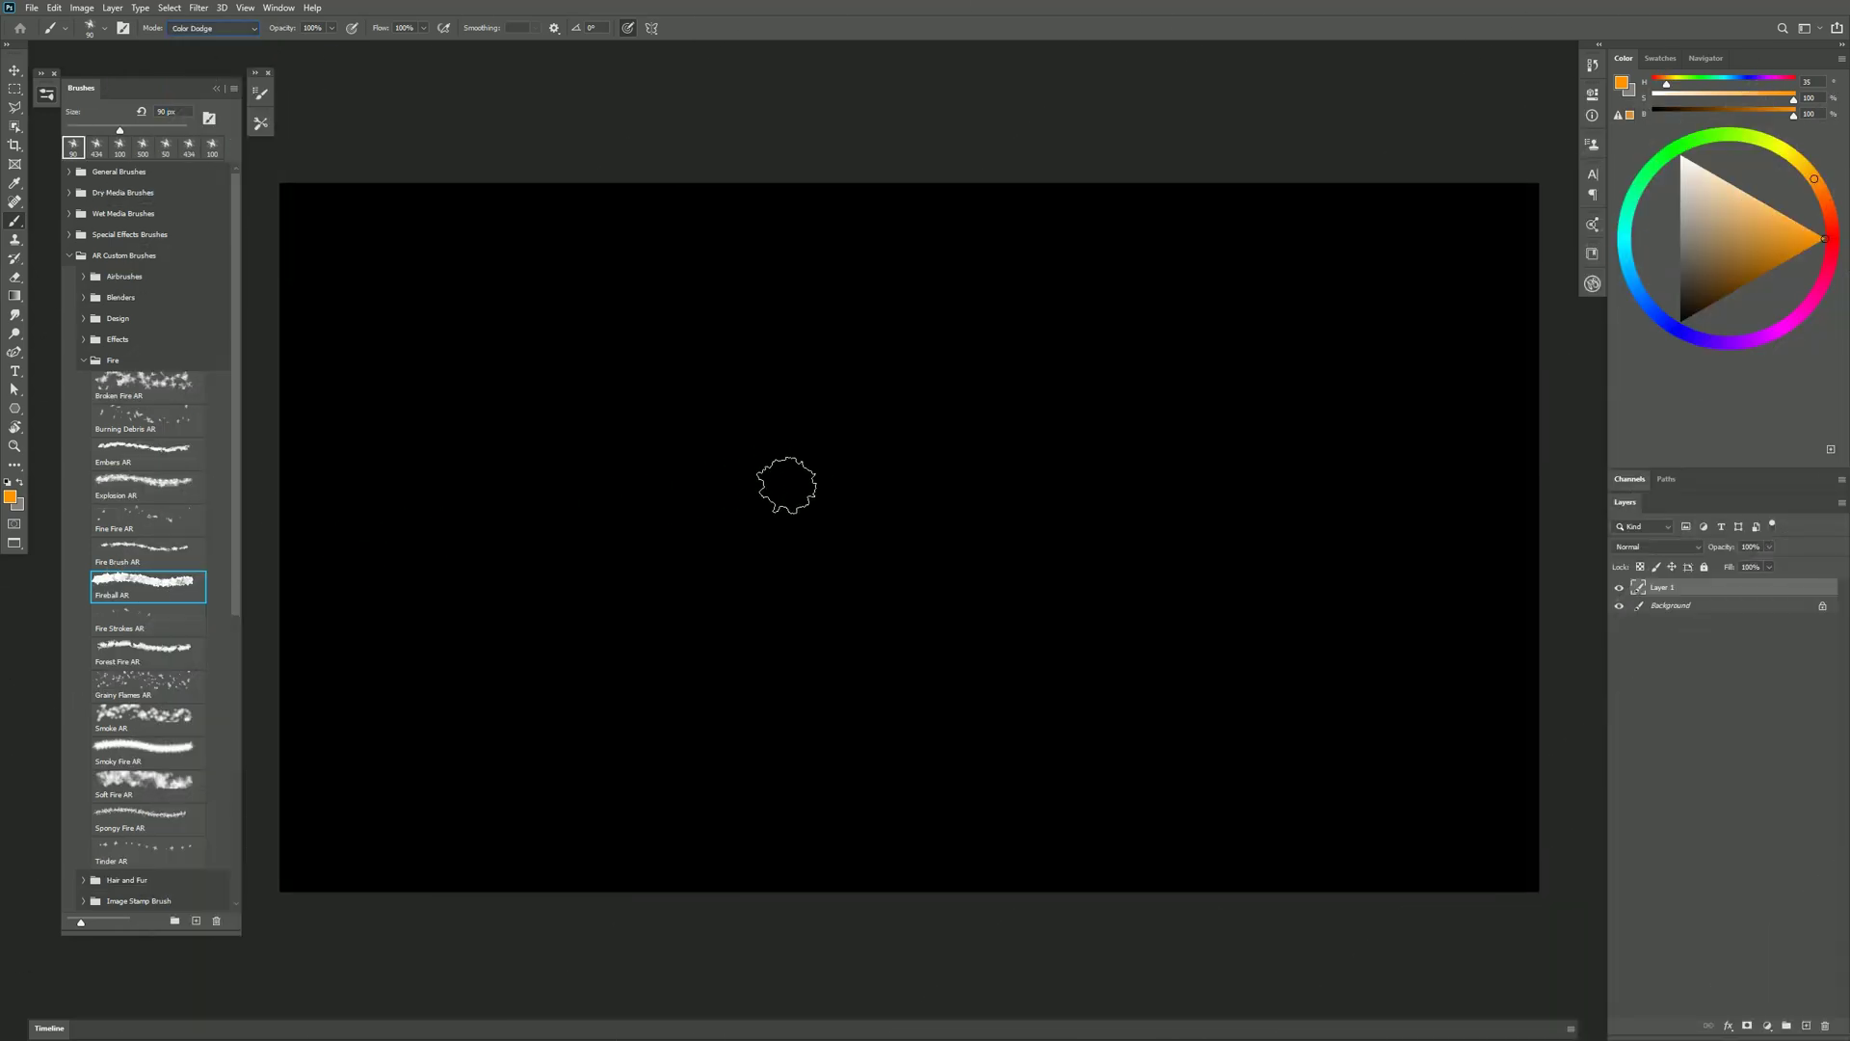
mouse_move(786, 484)
mouse_down()
mouse_move(822, 501)
mouse_move(790, 482)
mouse_move(892, 487)
mouse_move(943, 448)
mouse_up()
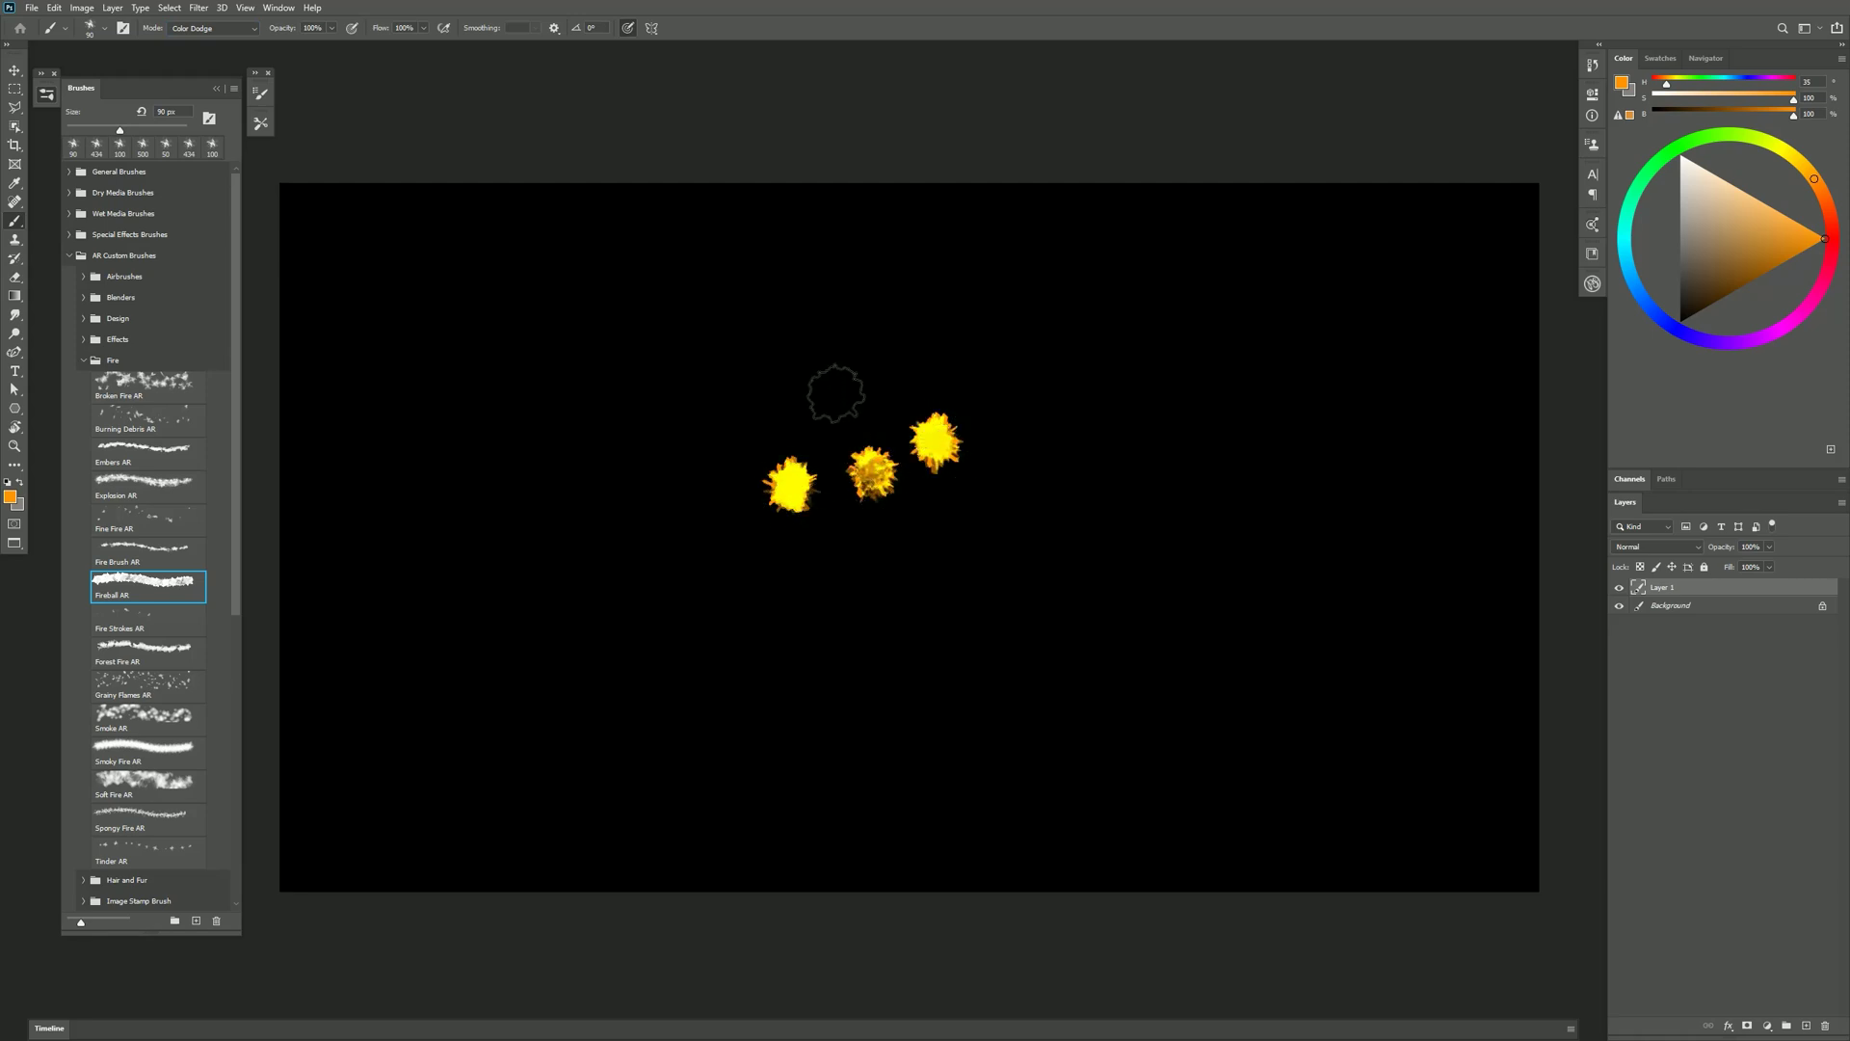
mouse_move(835, 405)
mouse_down()
mouse_move(772, 431)
mouse_move(773, 417)
mouse_move(721, 507)
mouse_up()
mouse_move(789, 586)
mouse_down()
mouse_move(833, 579)
mouse_move(786, 599)
mouse_move(812, 556)
mouse_move(757, 587)
mouse_move(789, 608)
mouse_move(830, 598)
mouse_move(852, 543)
mouse_move(871, 584)
mouse_move(871, 556)
mouse_move(852, 602)
mouse_up()
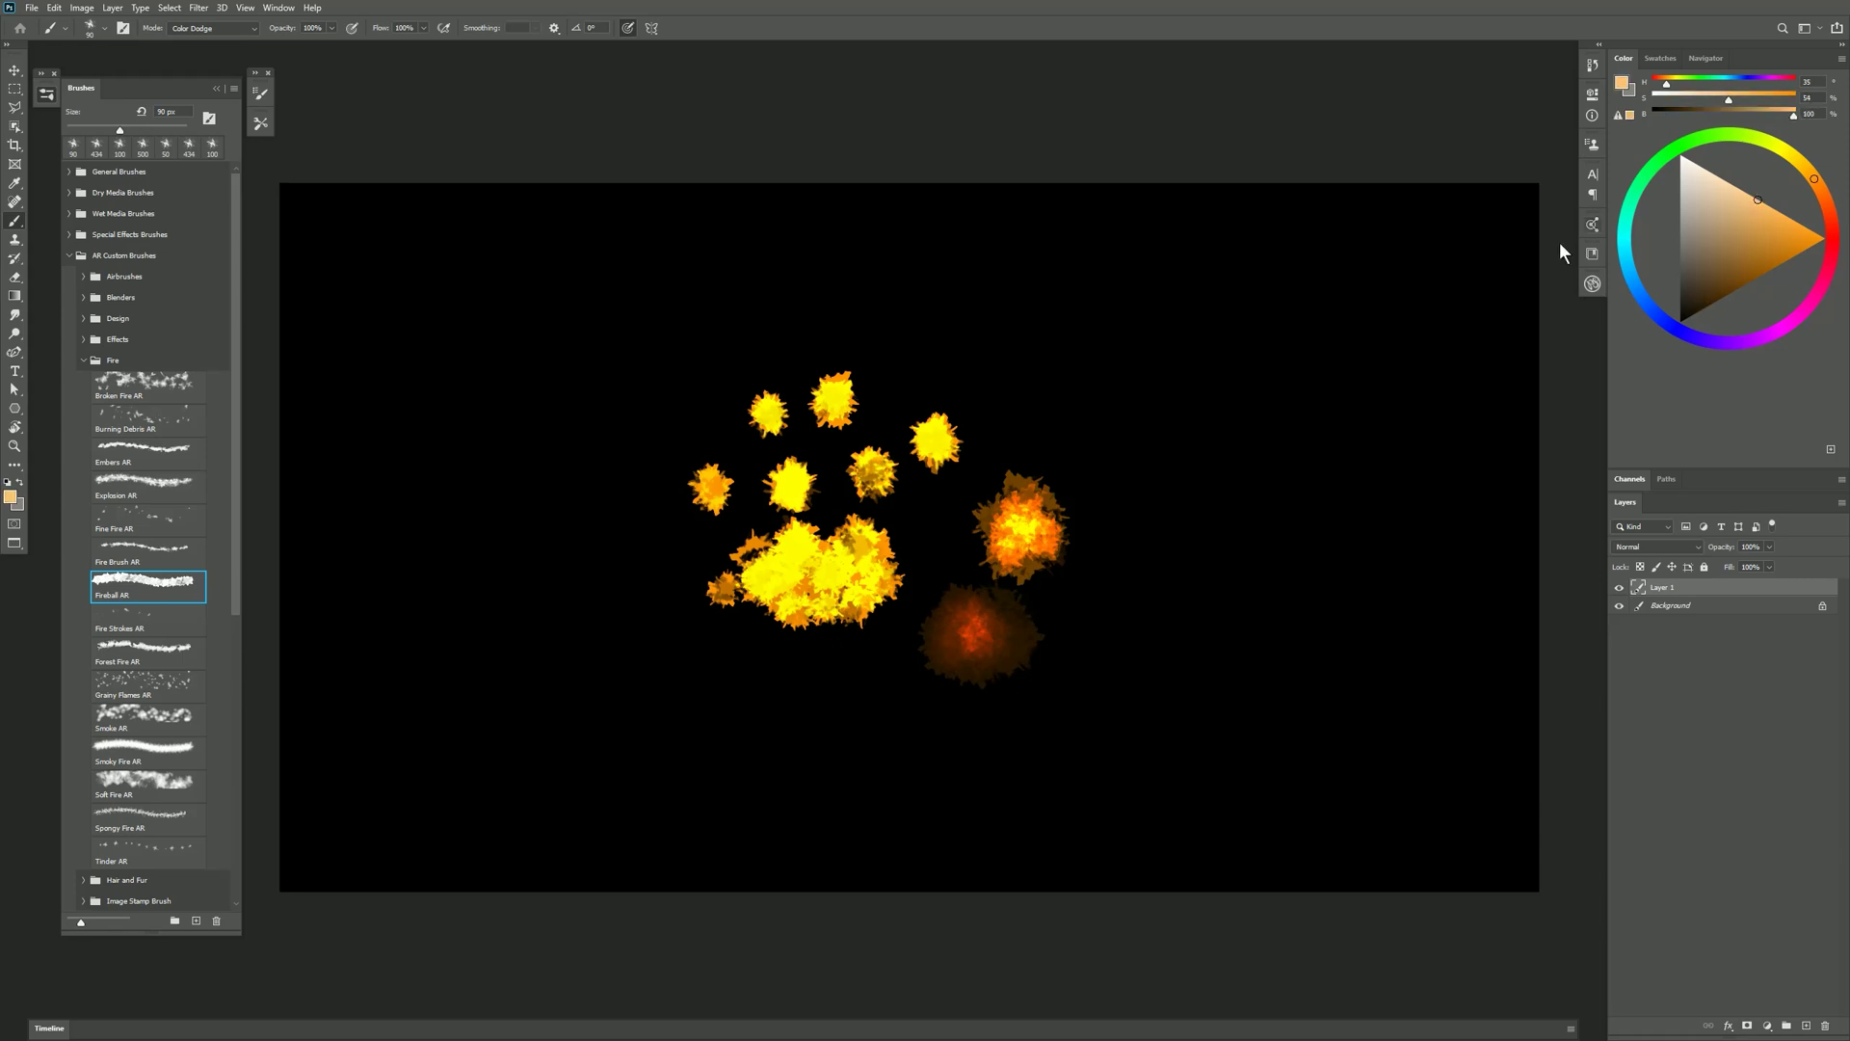
Add cream, orange, red, orange-brown and yellow Fireball AR dabs right of the paw.
drag(1062, 420, 1068, 413)
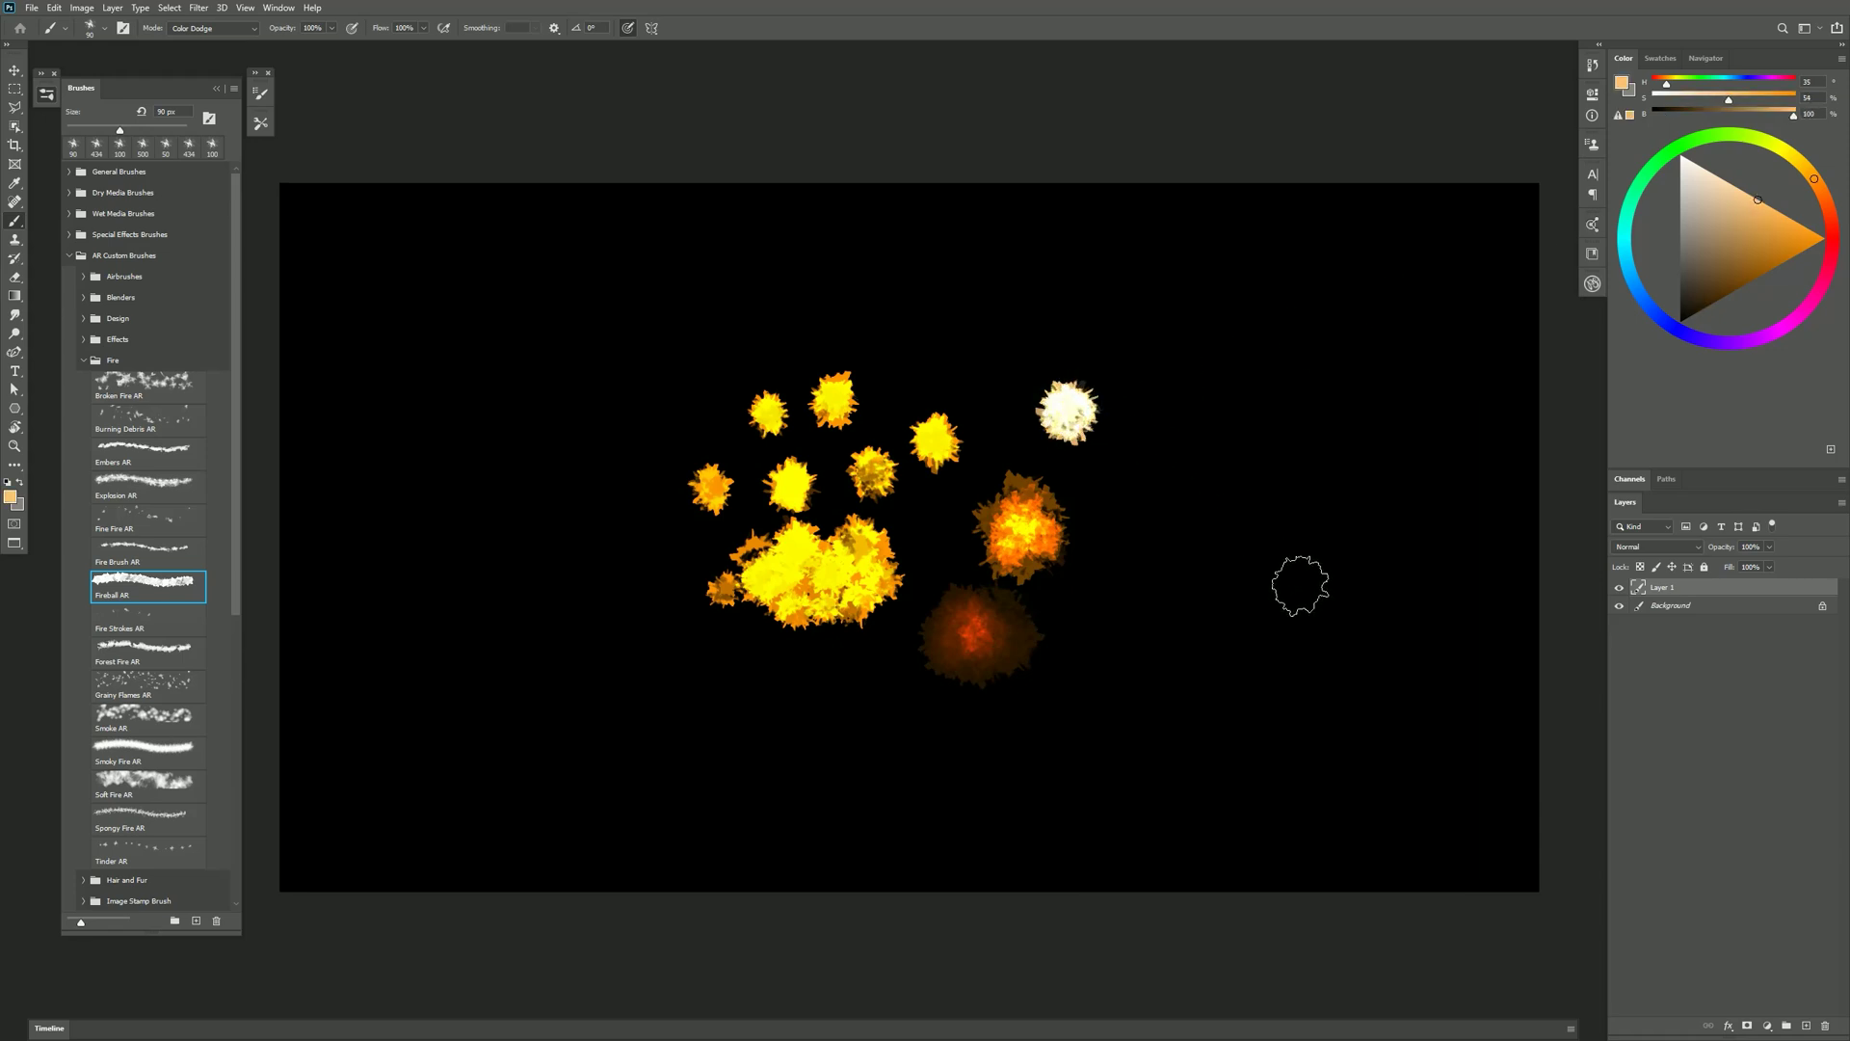
click(1749, 273)
drag(1195, 503, 1190, 505)
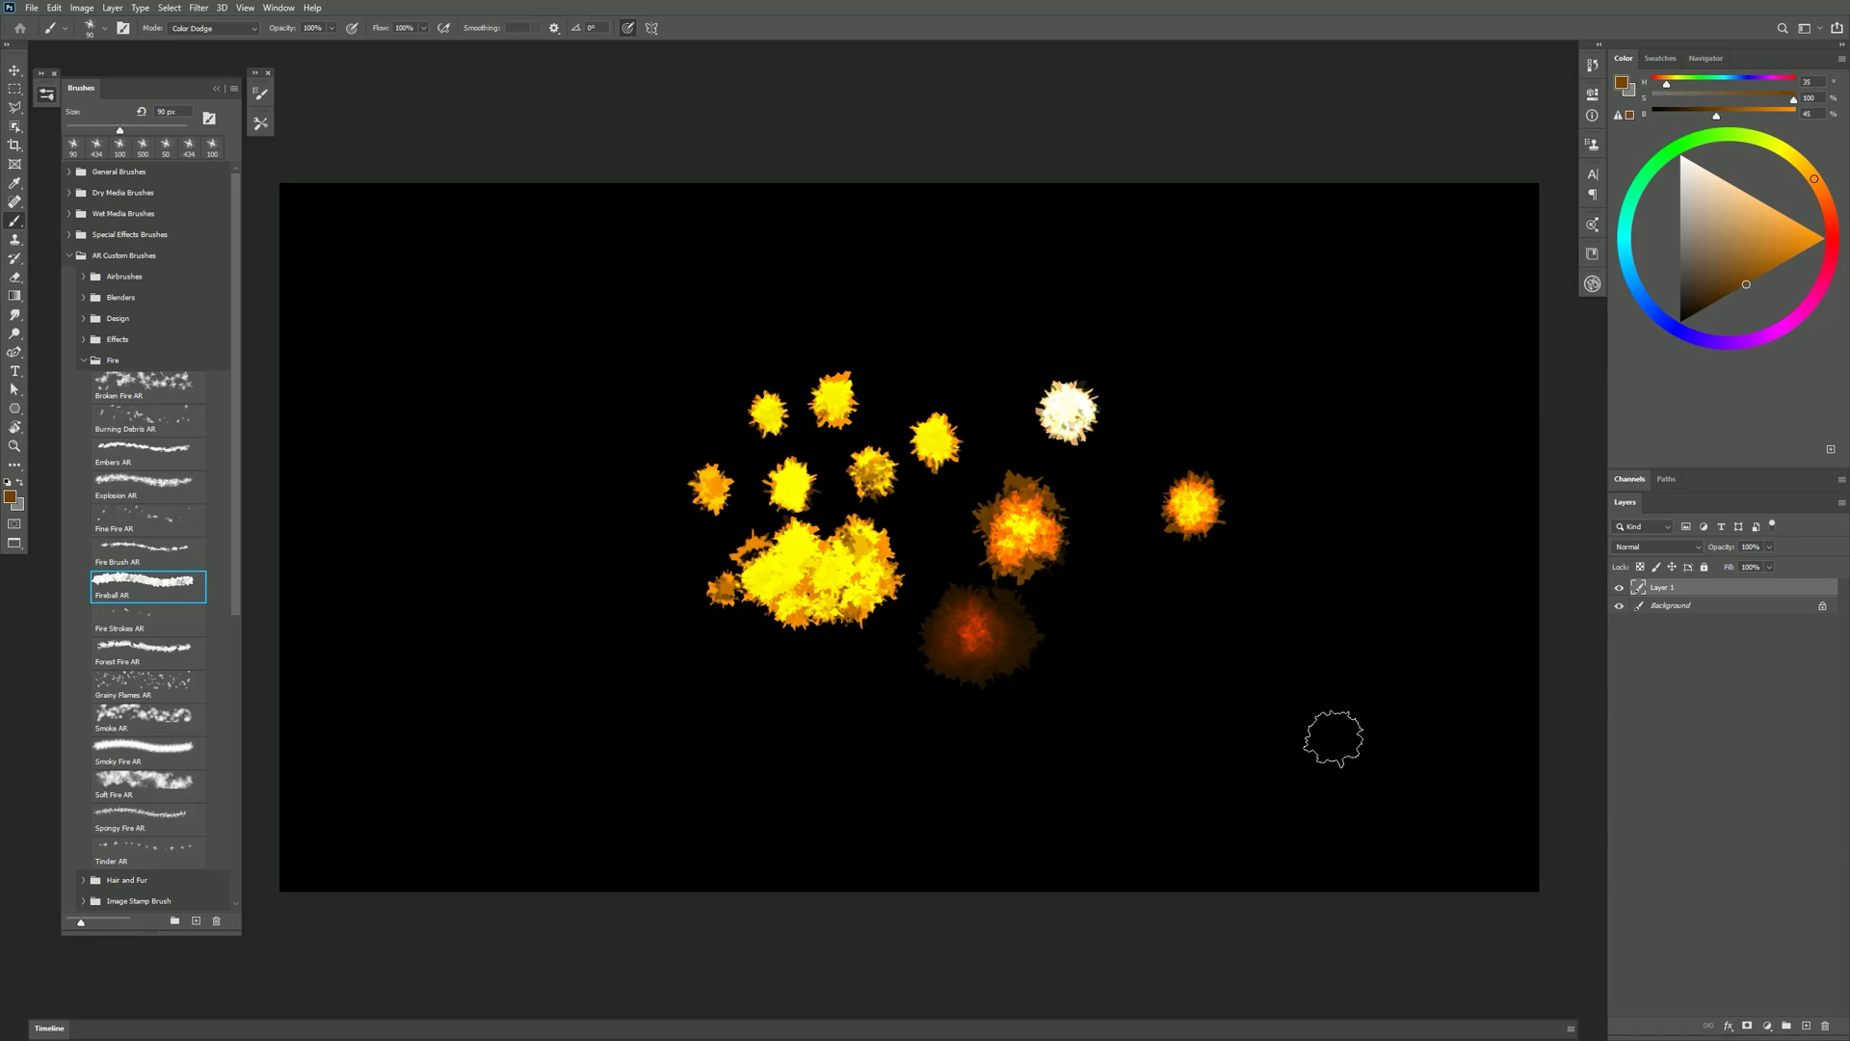
drag(1821, 200, 1830, 210)
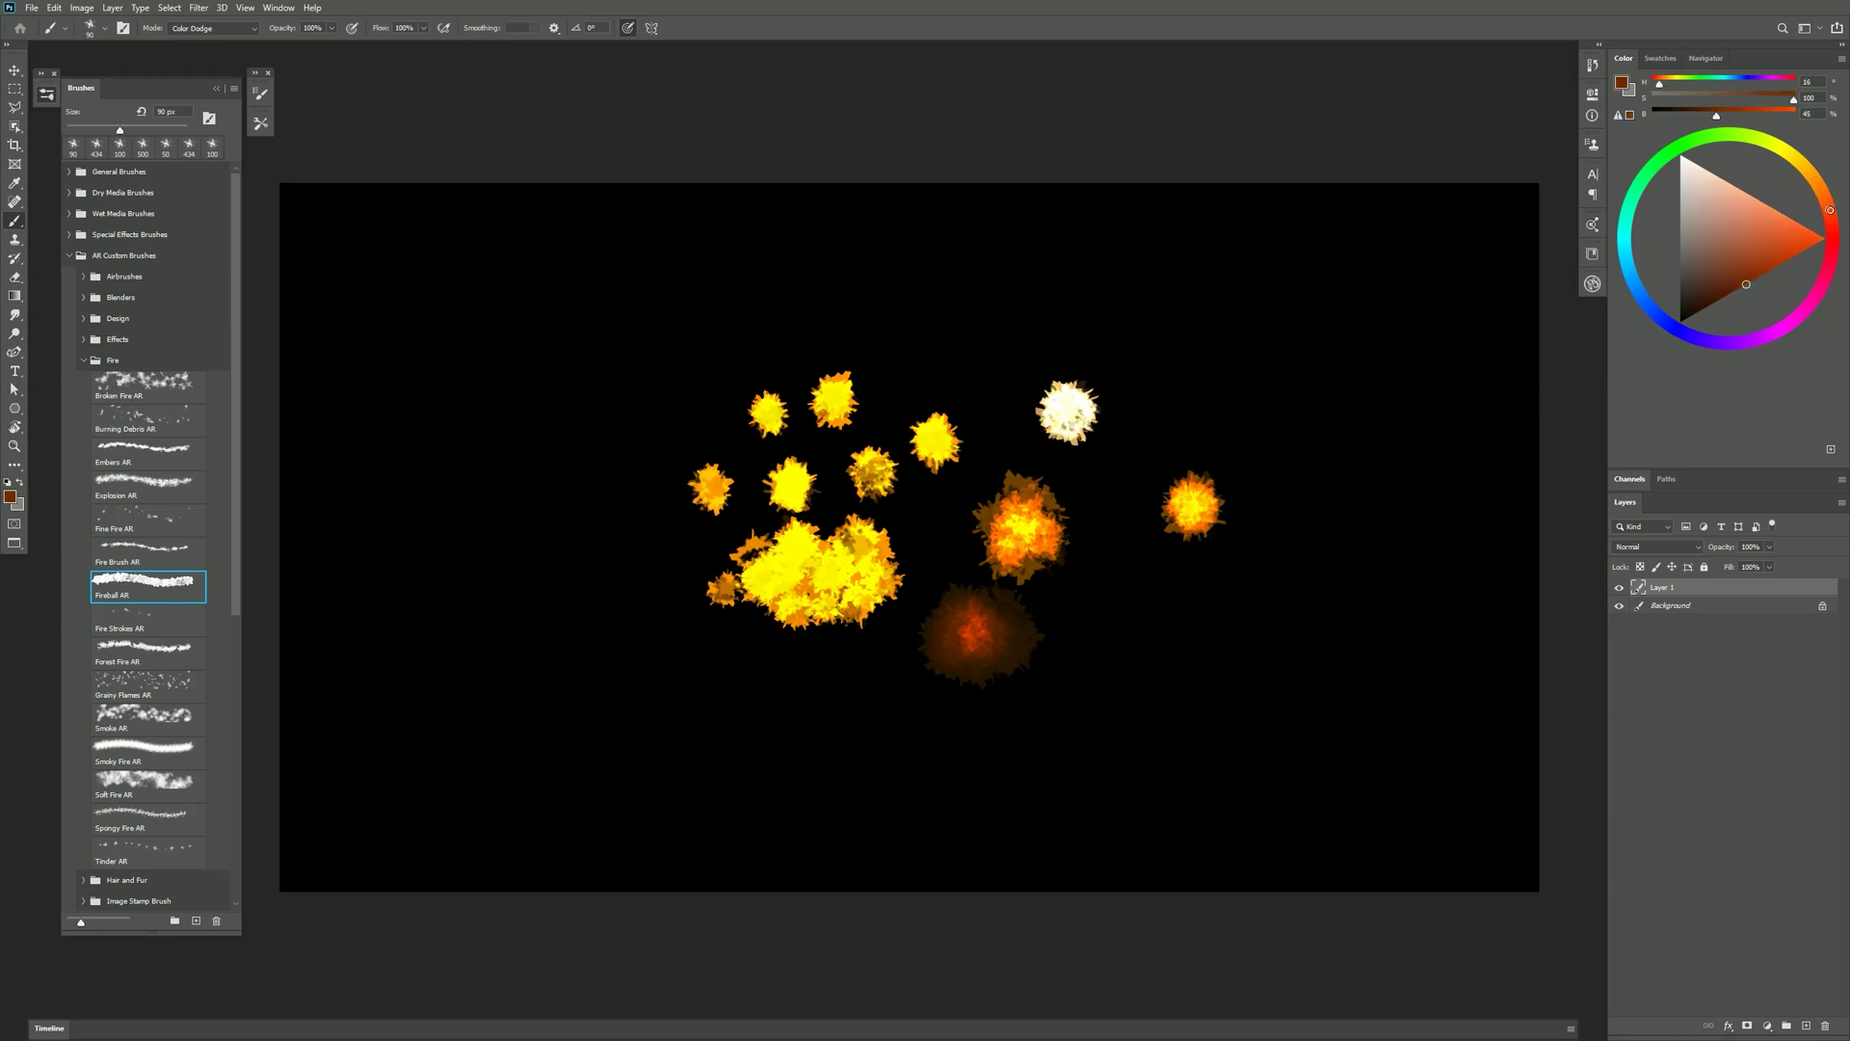
drag(1295, 563, 1288, 571)
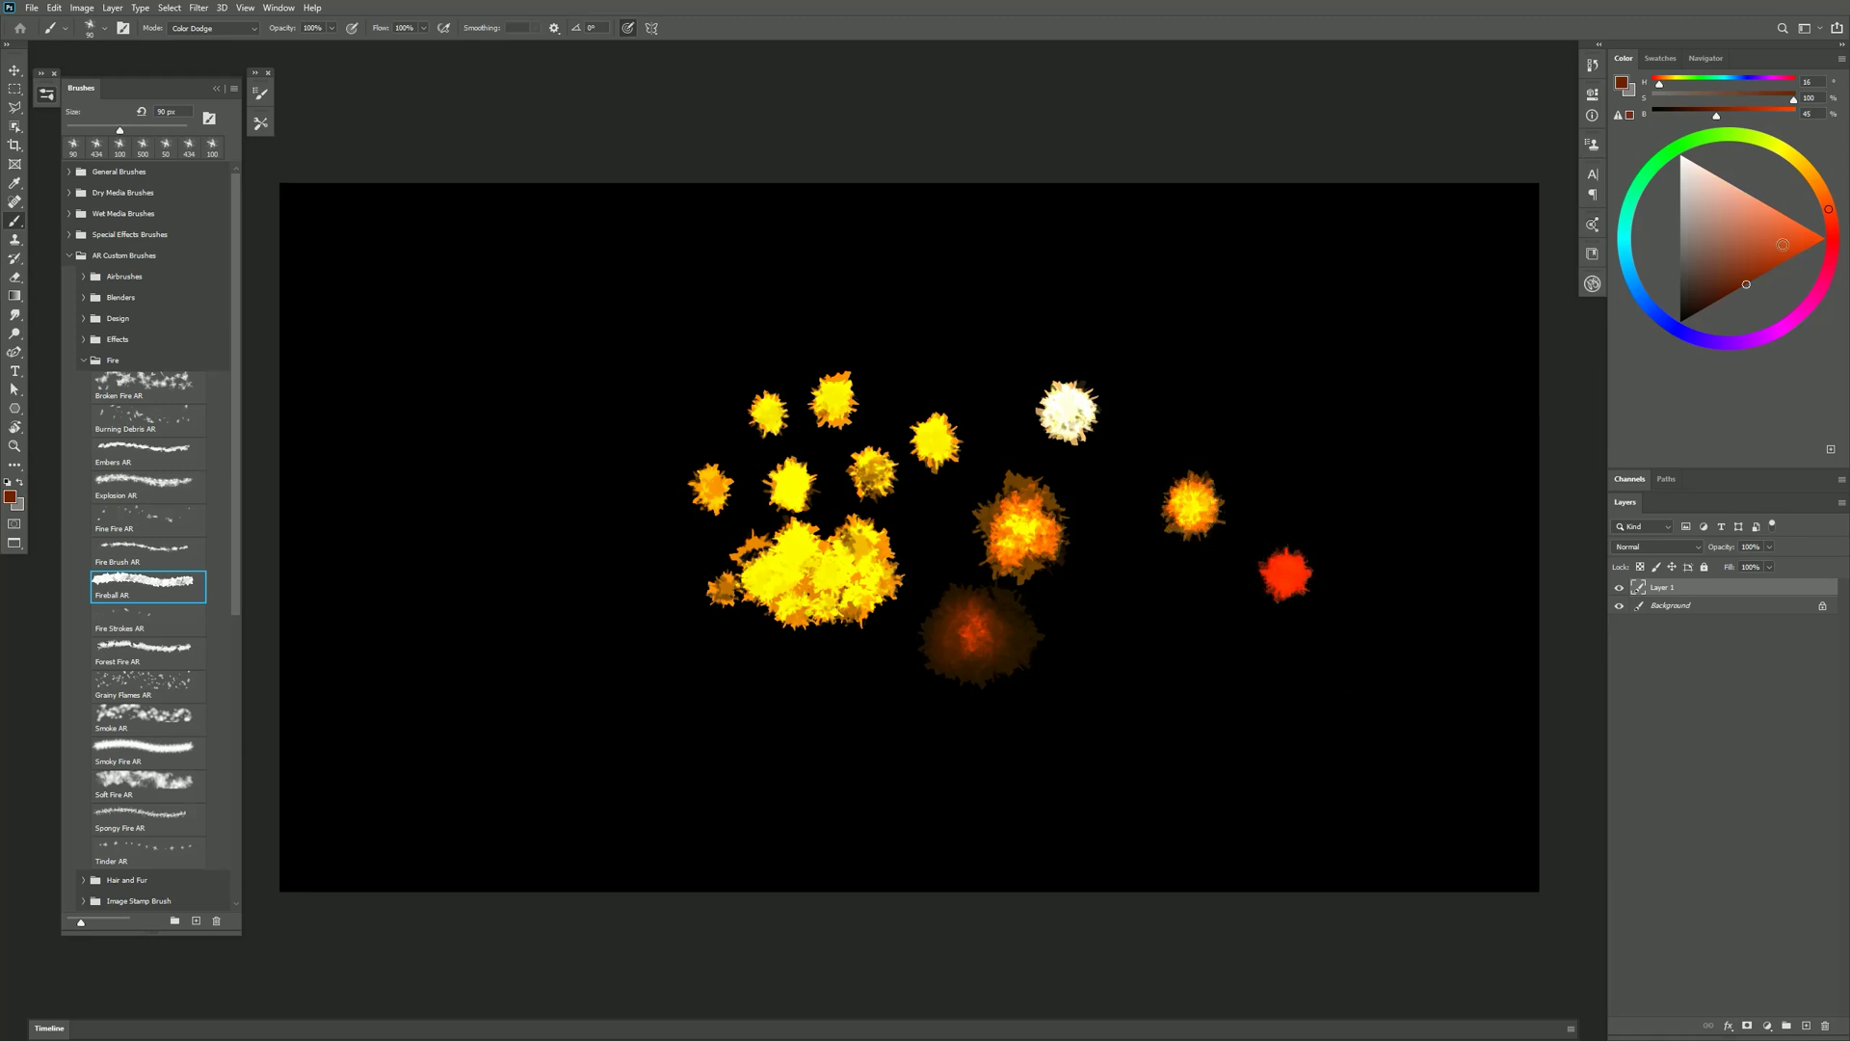
drag(1828, 209, 1819, 183)
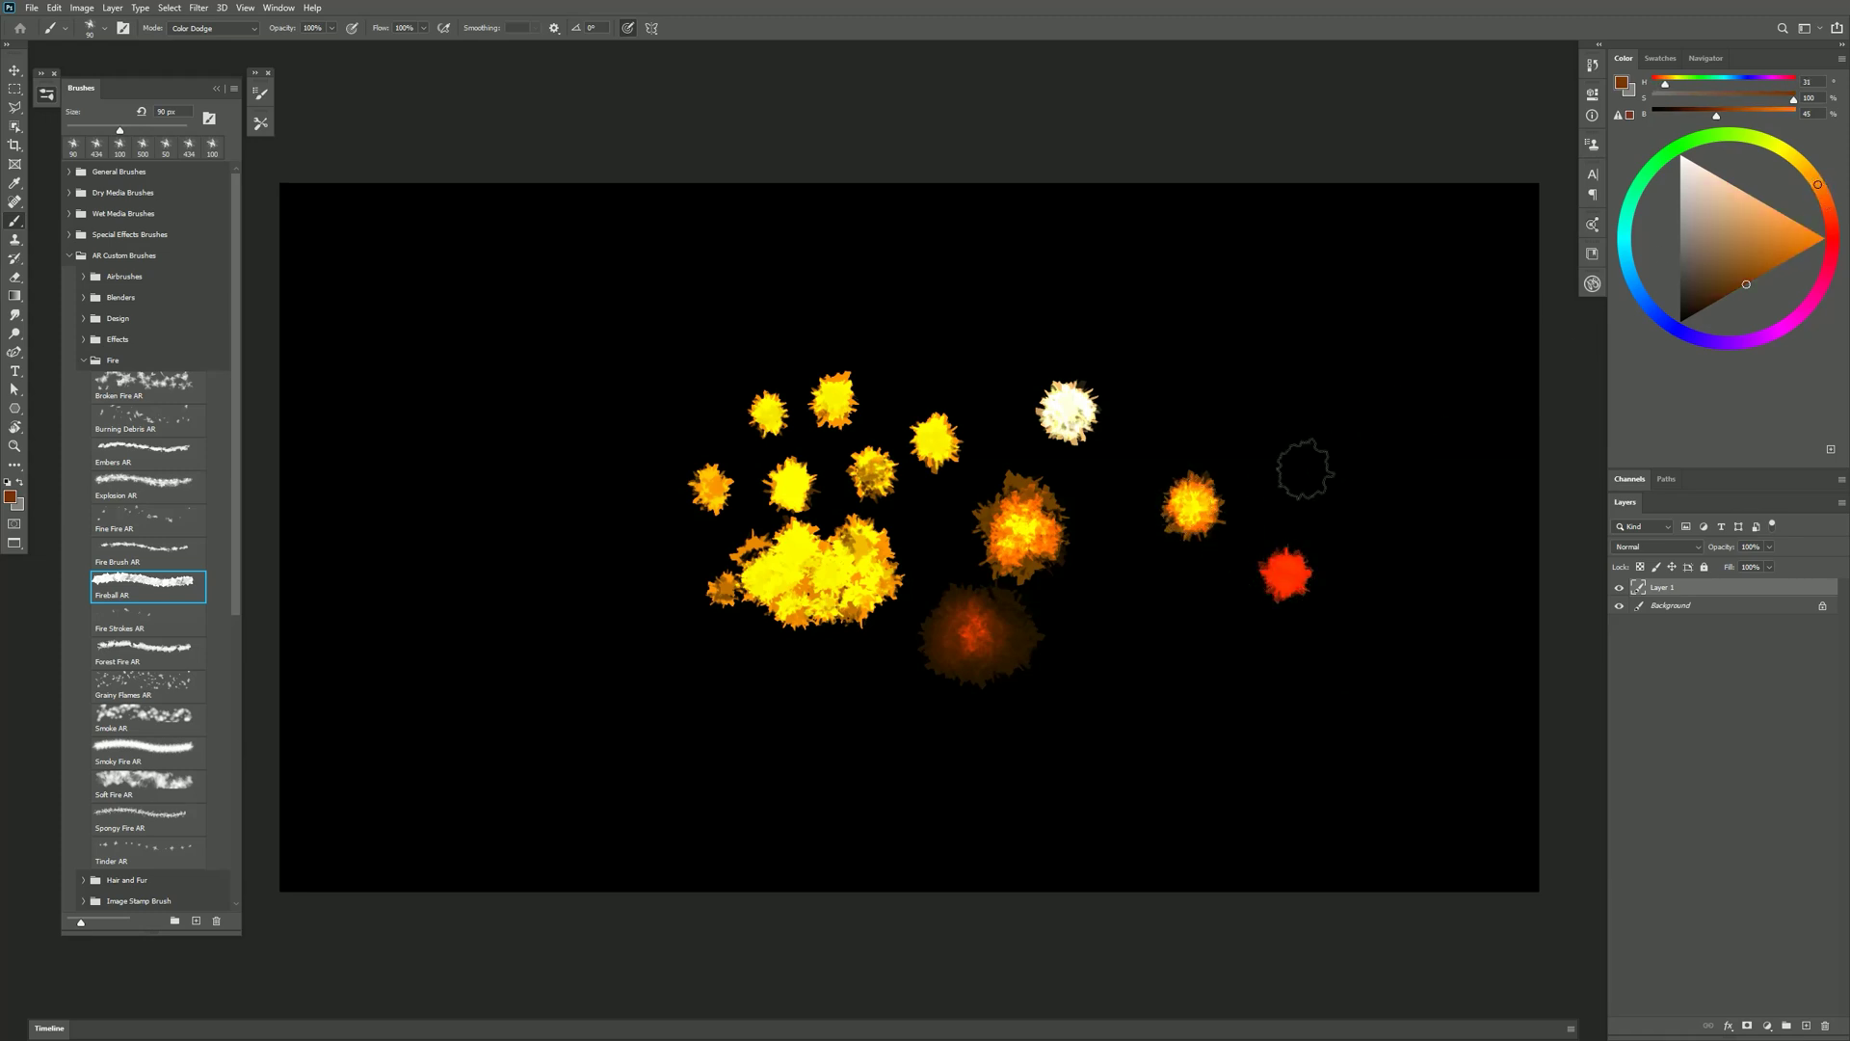
drag(1304, 471, 1306, 471)
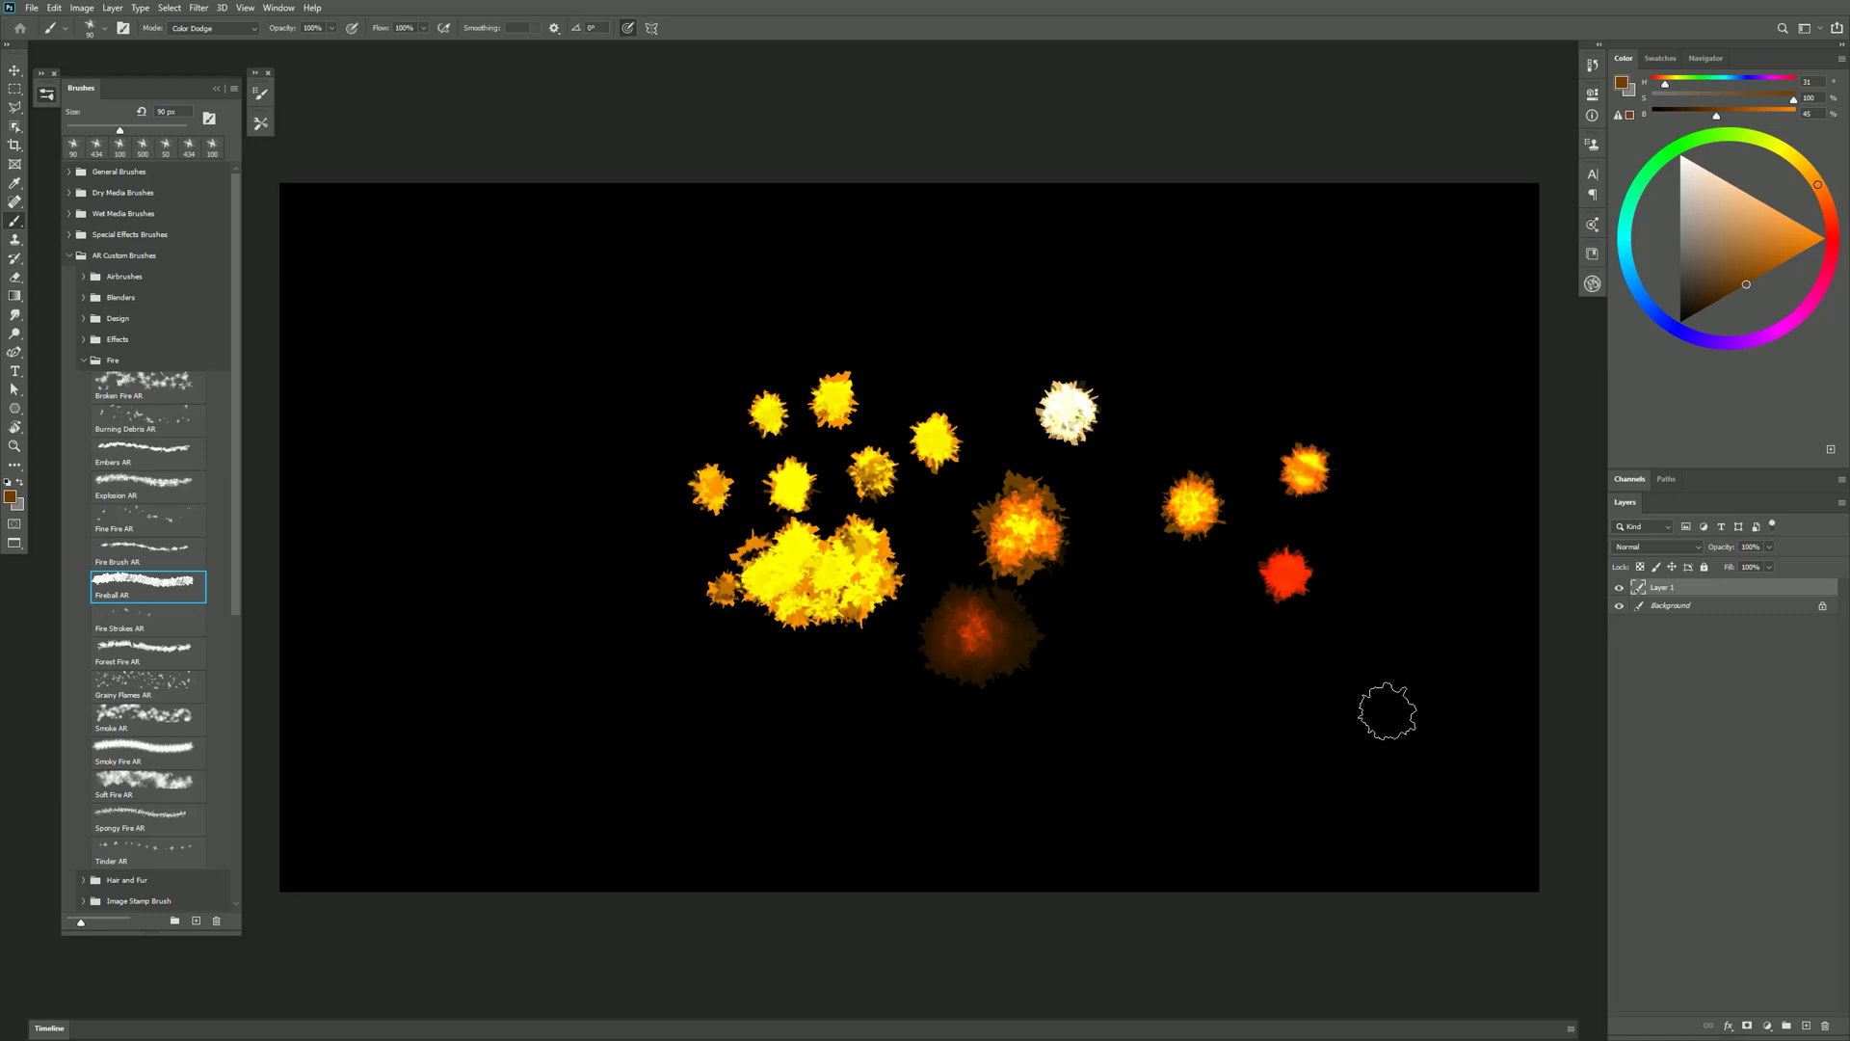
click(1787, 152)
drag(1253, 342, 1250, 344)
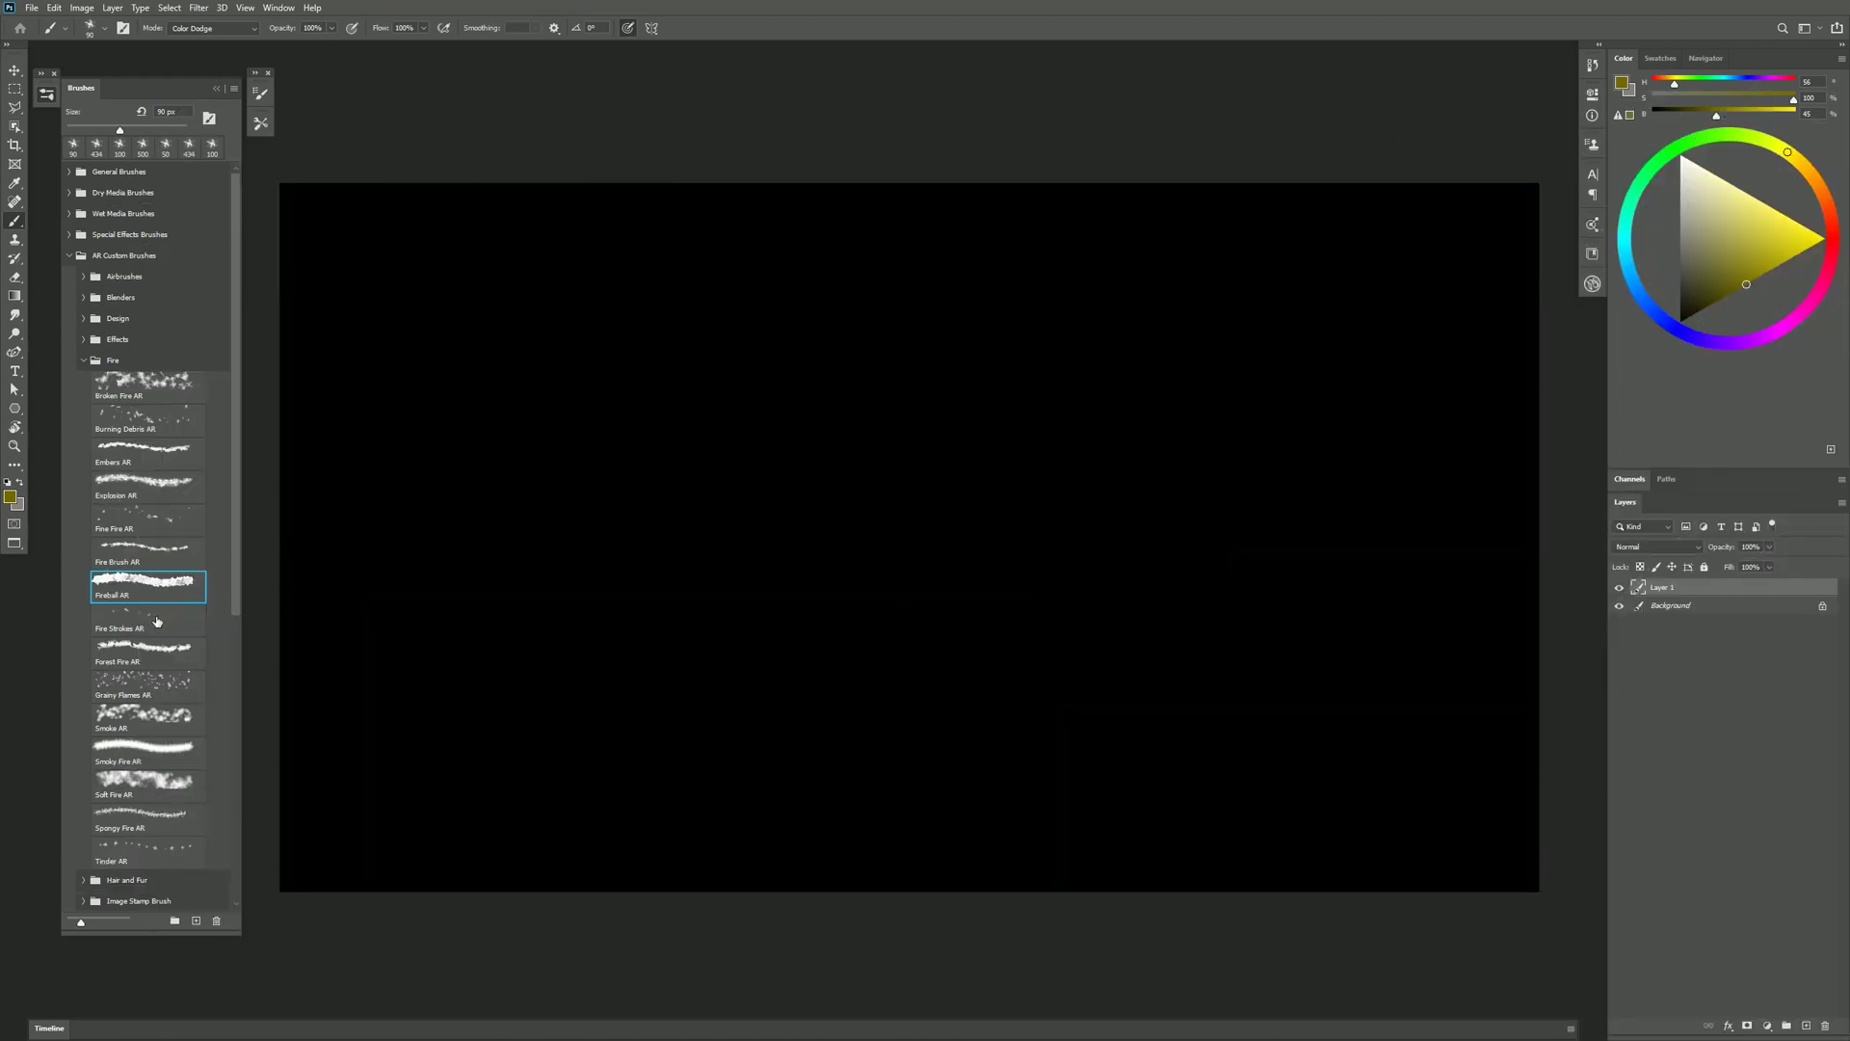
Select Fire Strokes AR in orange and letter FIRE in flame strokes.
click(155, 622)
click(1819, 186)
click(1789, 248)
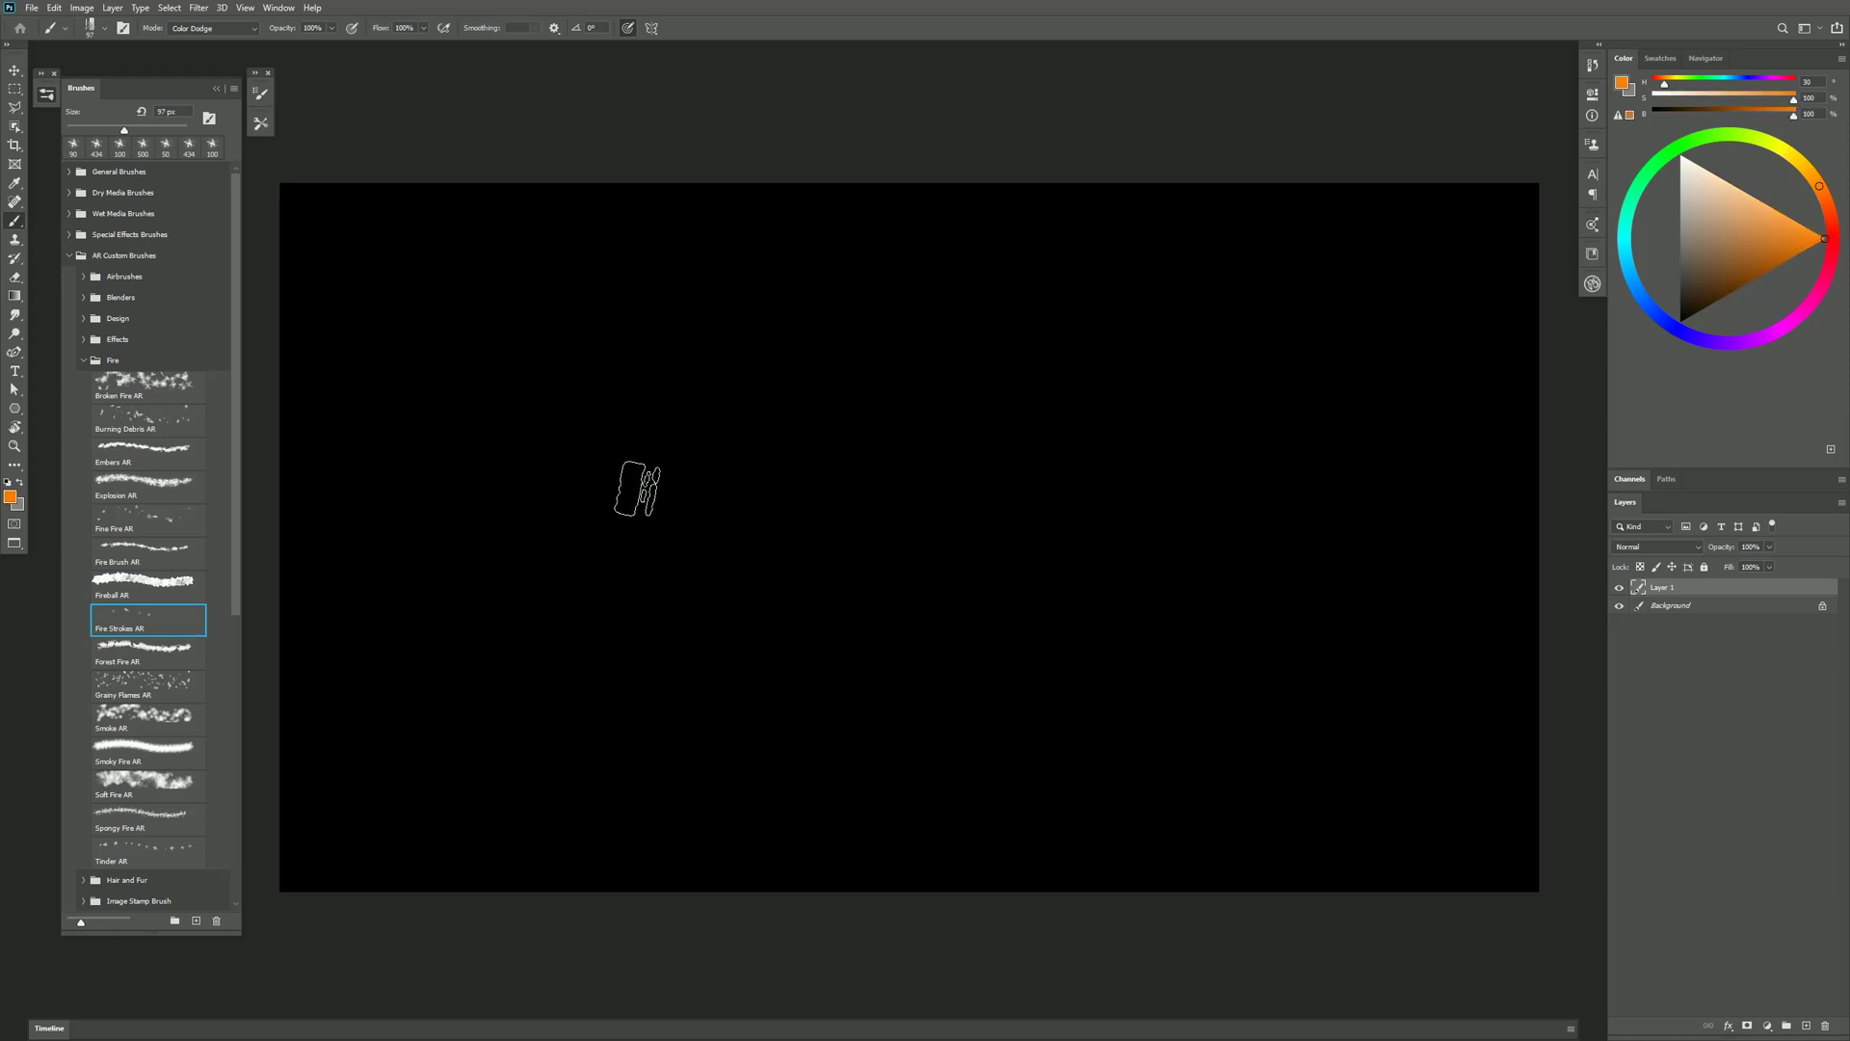
mouse_move(738, 343)
mouse_down()
mouse_move(614, 336)
mouse_move(494, 398)
mouse_move(518, 638)
mouse_up()
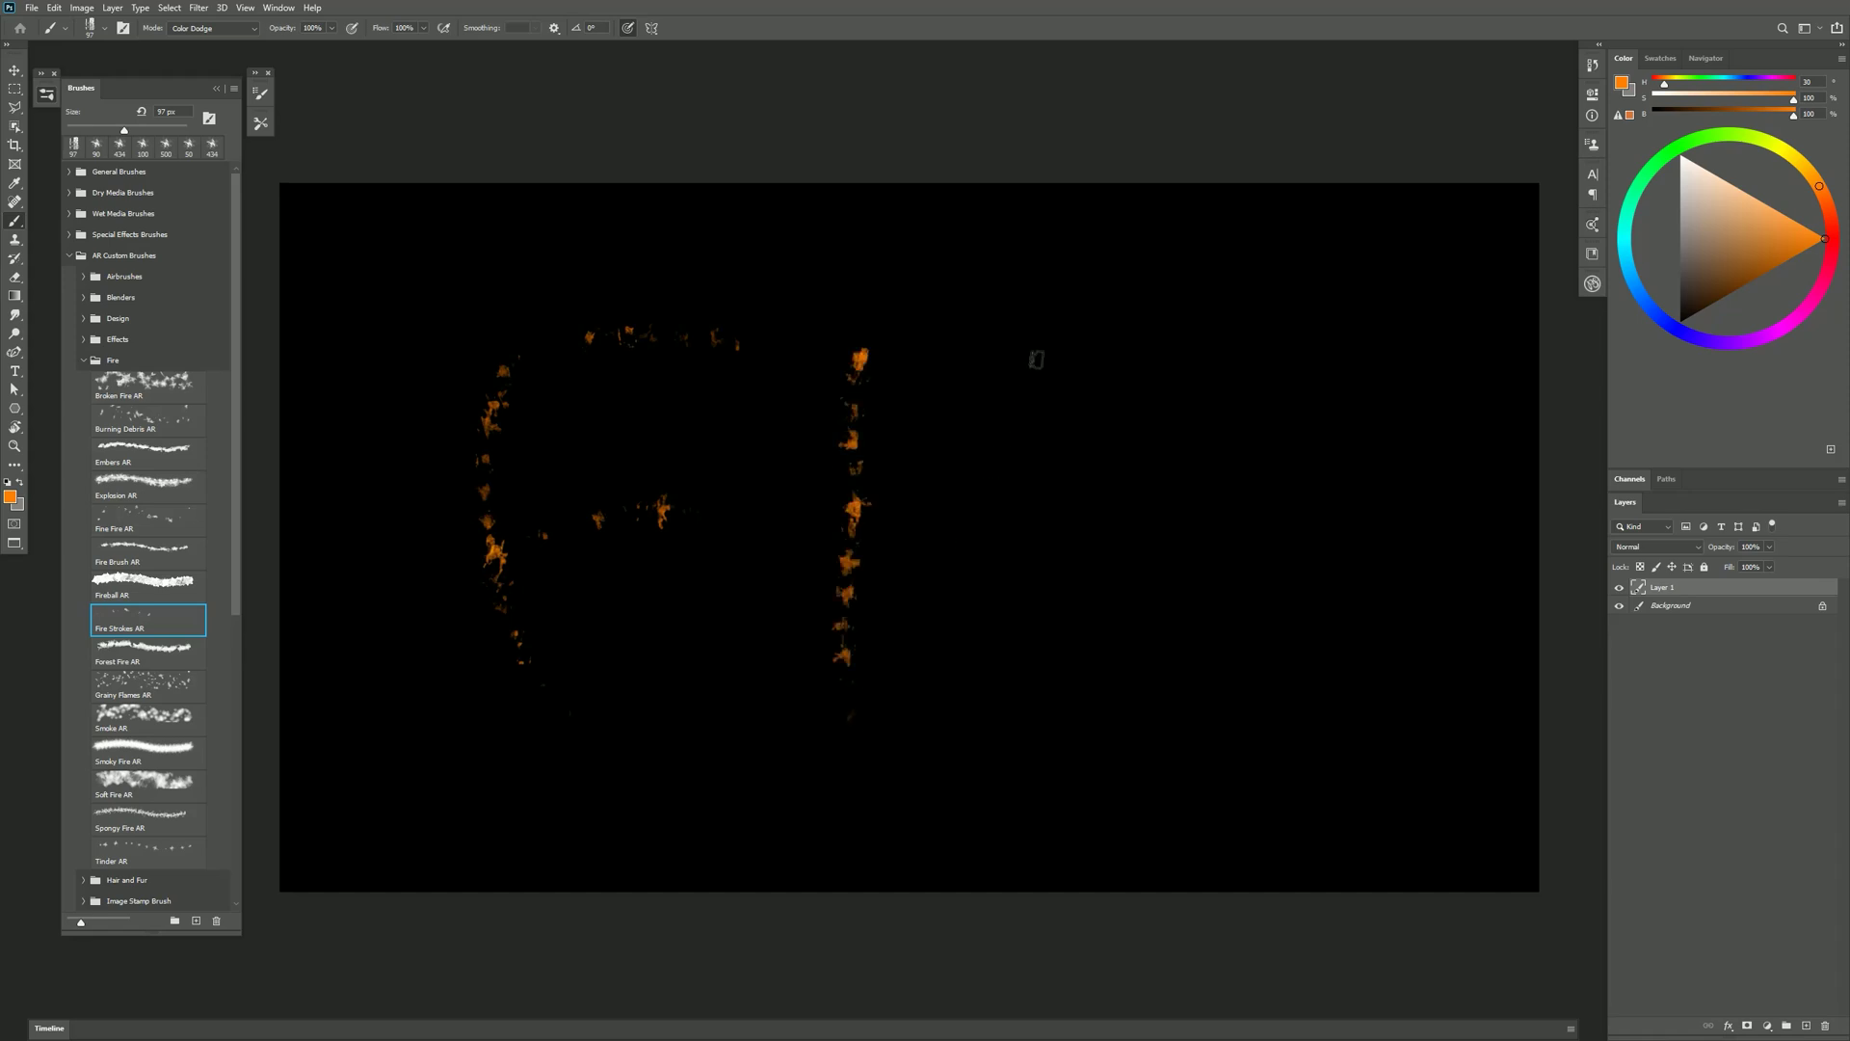
mouse_move(1049, 420)
mouse_down()
mouse_move(1054, 528)
mouse_move(1197, 687)
mouse_up()
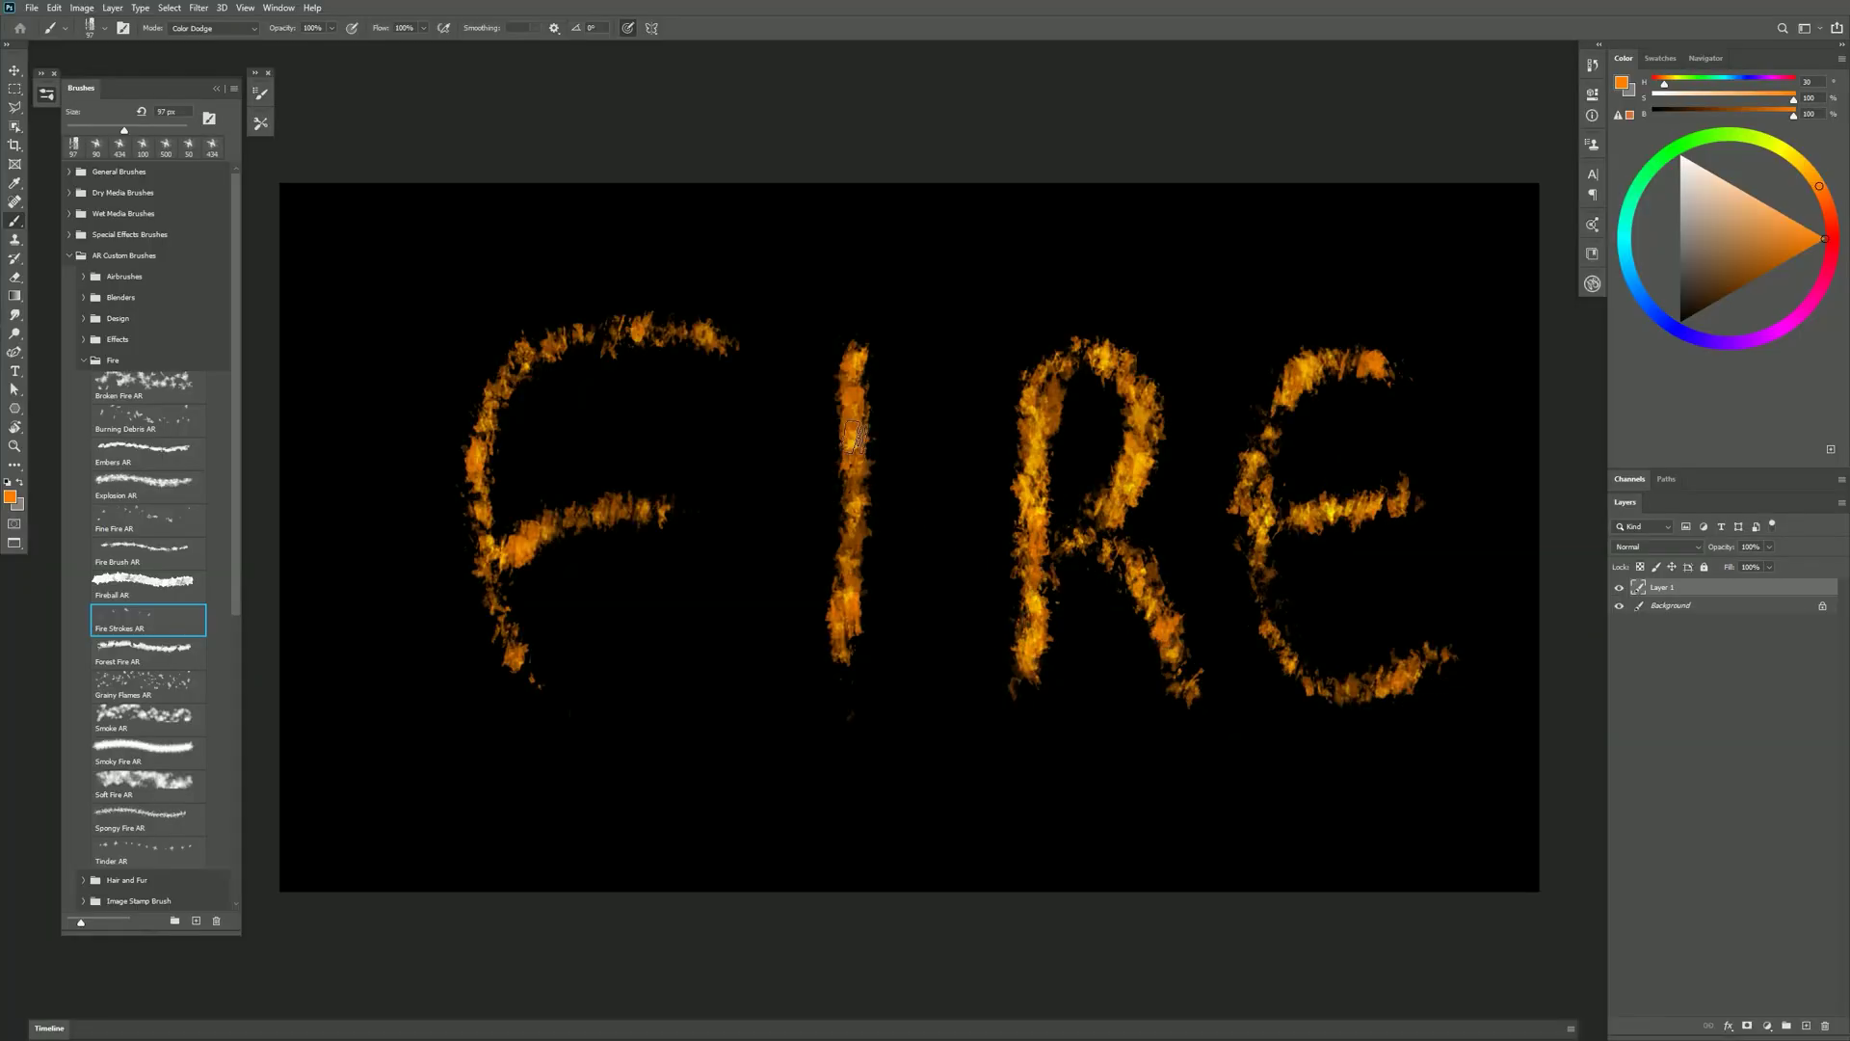
Go over the I, F and R again to thicken the flaming letters.
drag(851, 457, 892, 352)
drag(836, 641, 824, 501)
mouse_move(528, 347)
mouse_down()
mouse_move(626, 301)
mouse_move(616, 318)
mouse_up()
drag(487, 445, 535, 747)
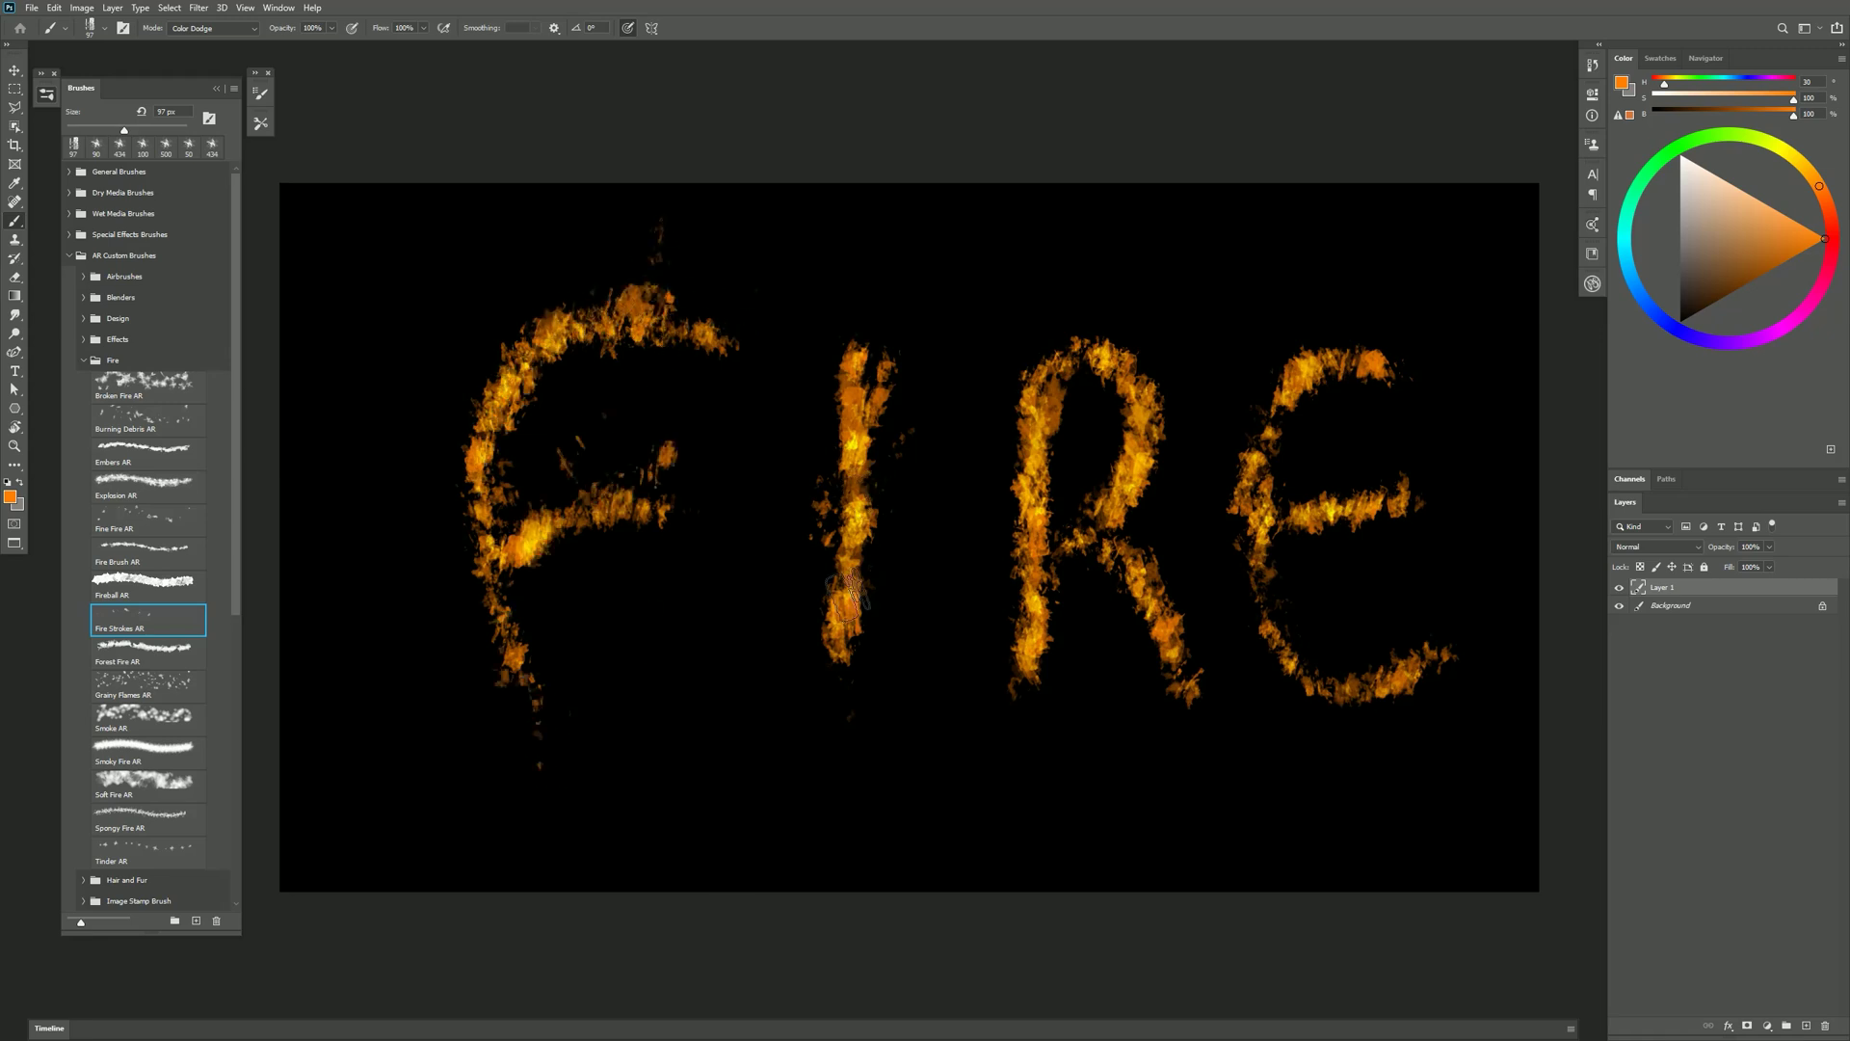
mouse_move(1007, 616)
mouse_down()
mouse_move(983, 771)
mouse_move(1108, 332)
mouse_up()
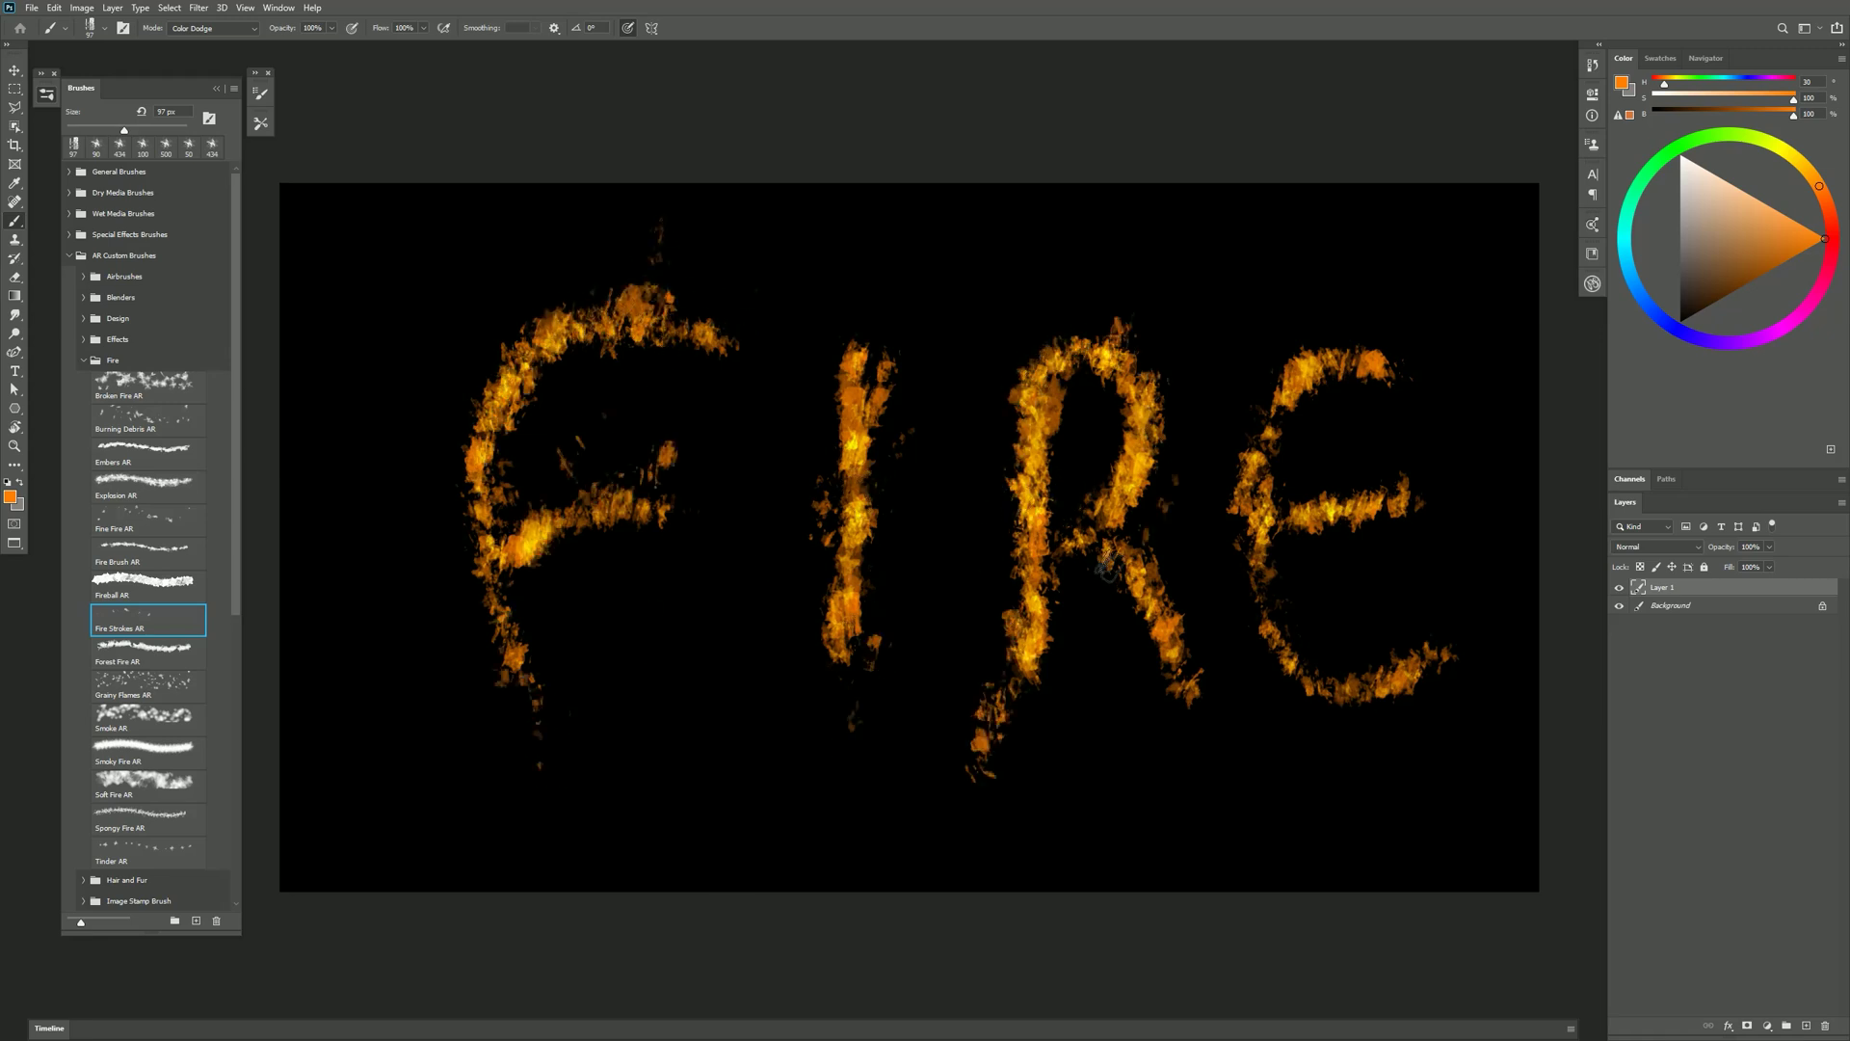
drag(1124, 533, 1041, 545)
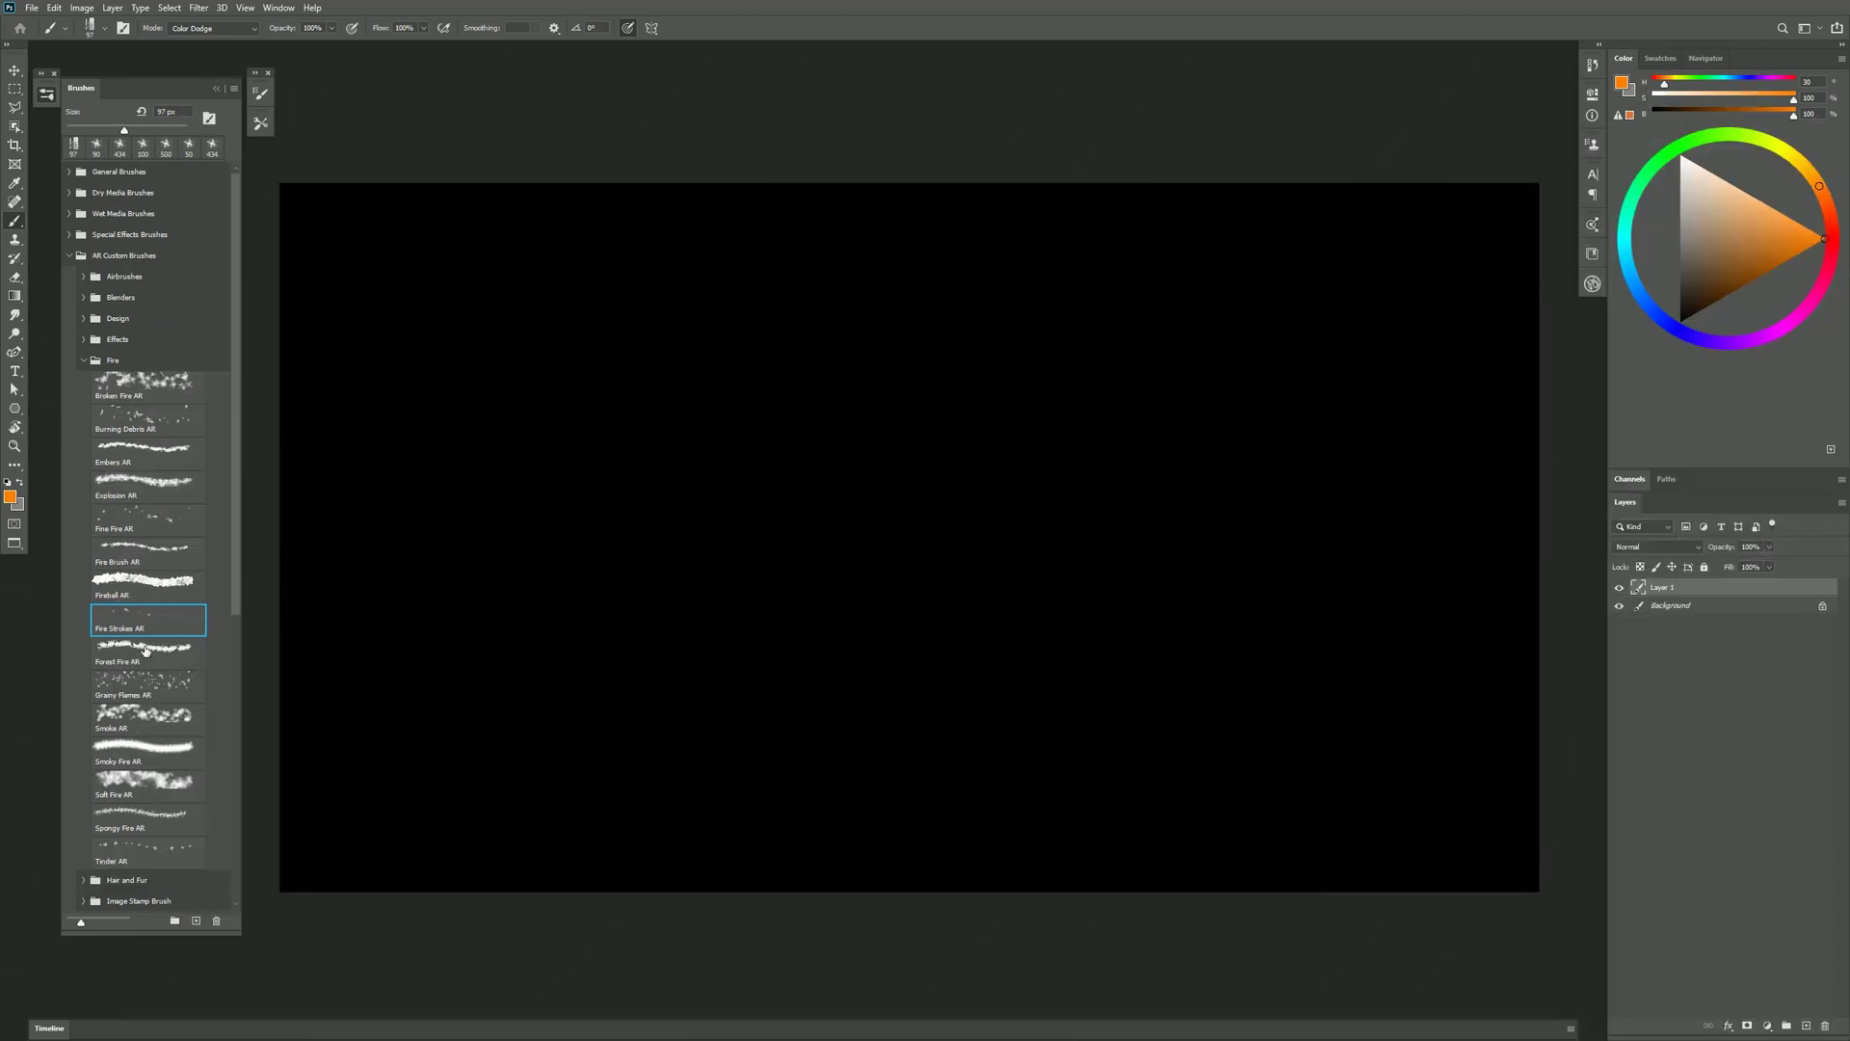
Paint Forest Fire AR strokes across the canvas centre, upper right and upper left.
click(144, 650)
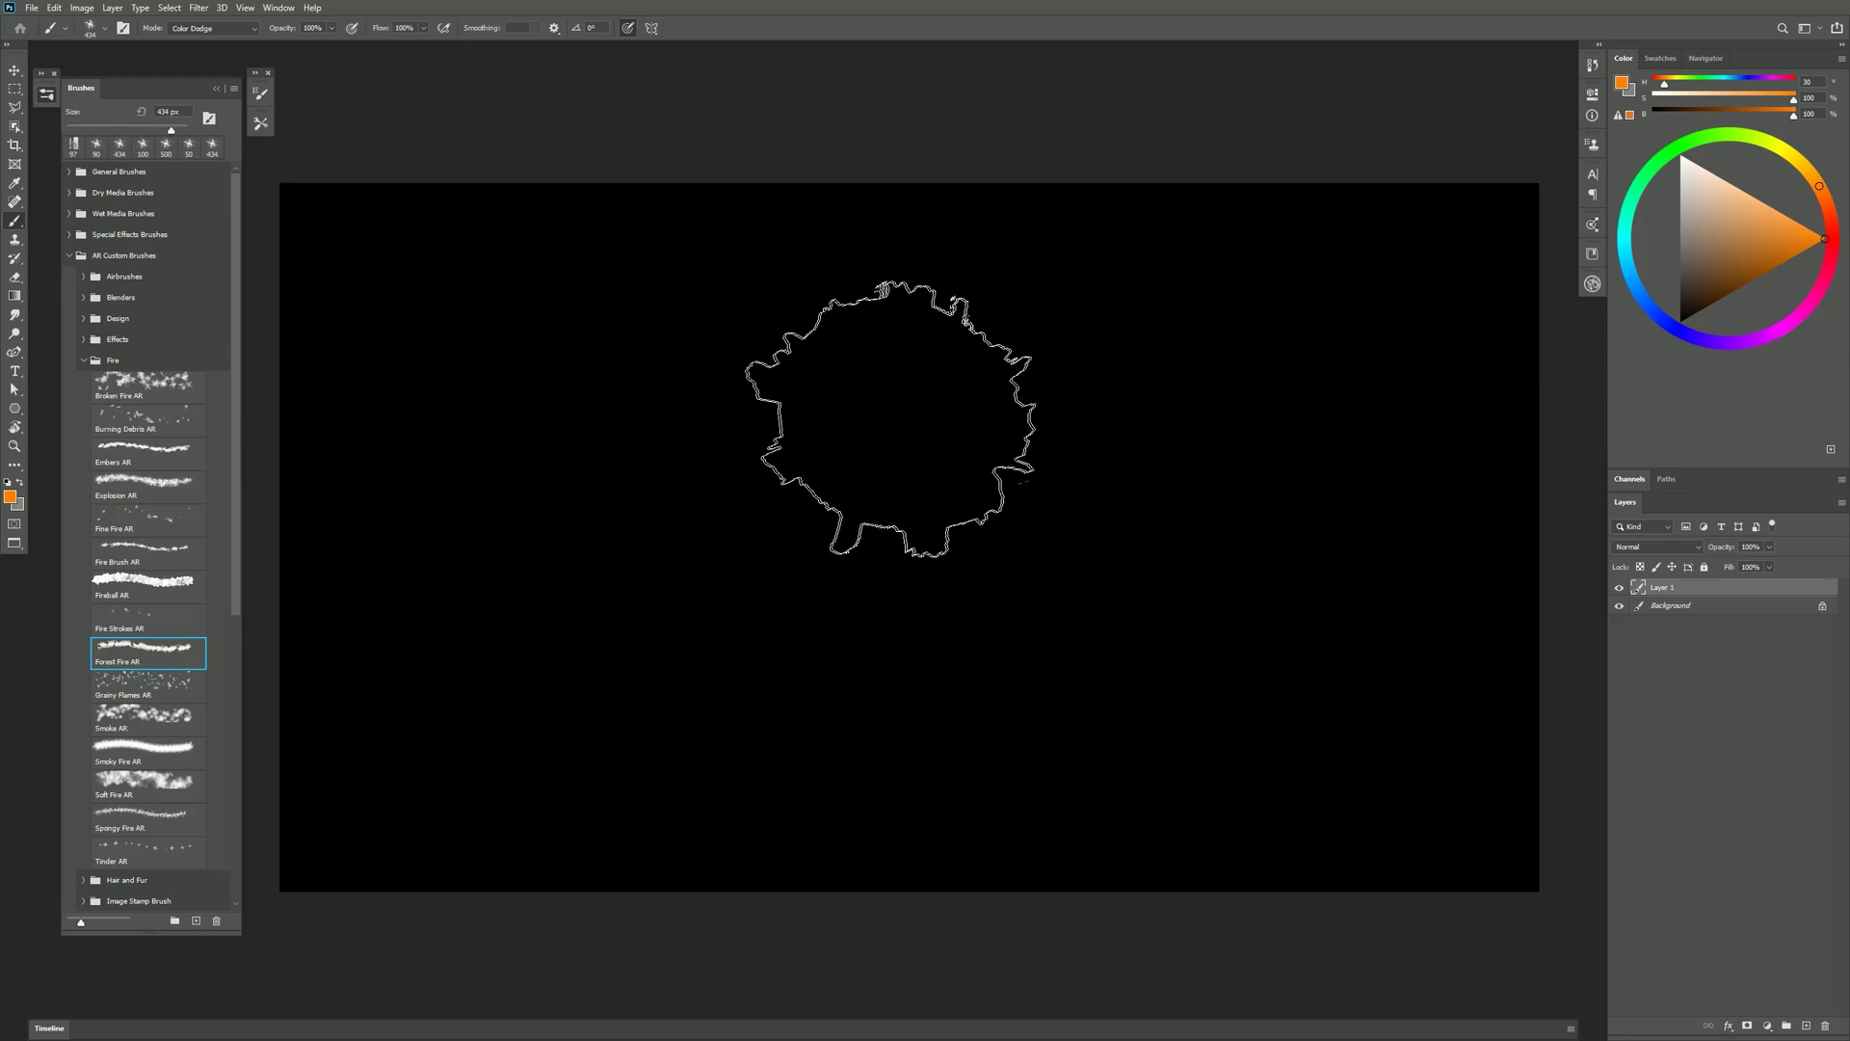
mouse_move(862, 424)
mouse_down()
mouse_move(829, 405)
mouse_move(950, 396)
mouse_move(795, 584)
mouse_move(1070, 508)
mouse_move(847, 338)
mouse_move(801, 450)
mouse_move(829, 636)
mouse_move(1053, 681)
mouse_move(736, 710)
mouse_move(1156, 619)
mouse_move(1039, 340)
mouse_move(619, 442)
mouse_move(661, 276)
mouse_move(723, 661)
mouse_move(1128, 670)
mouse_move(1140, 347)
mouse_move(847, 257)
mouse_move(675, 598)
mouse_move(1021, 390)
mouse_move(820, 579)
mouse_move(954, 385)
mouse_move(945, 559)
mouse_move(858, 605)
mouse_move(1099, 645)
mouse_move(1031, 675)
mouse_move(713, 486)
mouse_up()
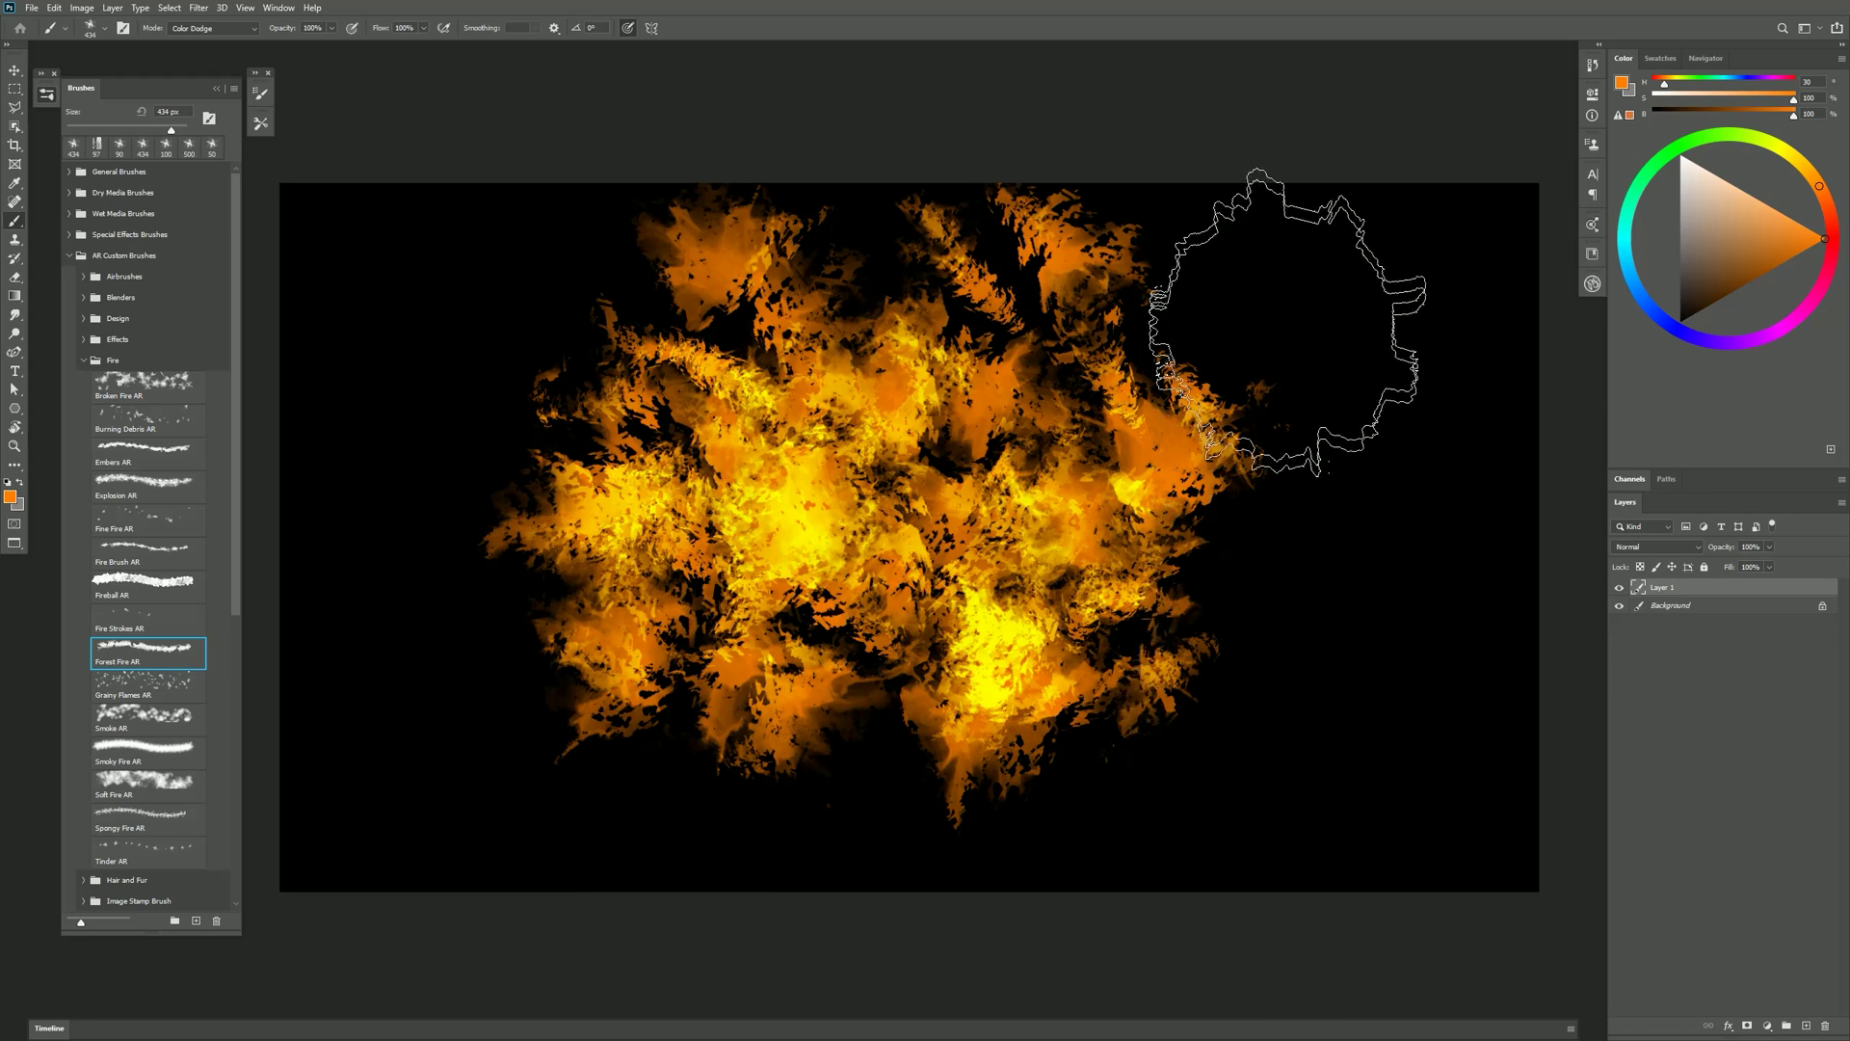
mouse_move(1288, 289)
mouse_down()
mouse_move(1264, 220)
mouse_move(1240, 289)
mouse_move(1308, 355)
mouse_move(1361, 366)
mouse_move(1404, 243)
mouse_move(1373, 443)
mouse_up()
mouse_move(620, 227)
mouse_down()
mouse_move(386, 385)
mouse_move(448, 449)
mouse_up()
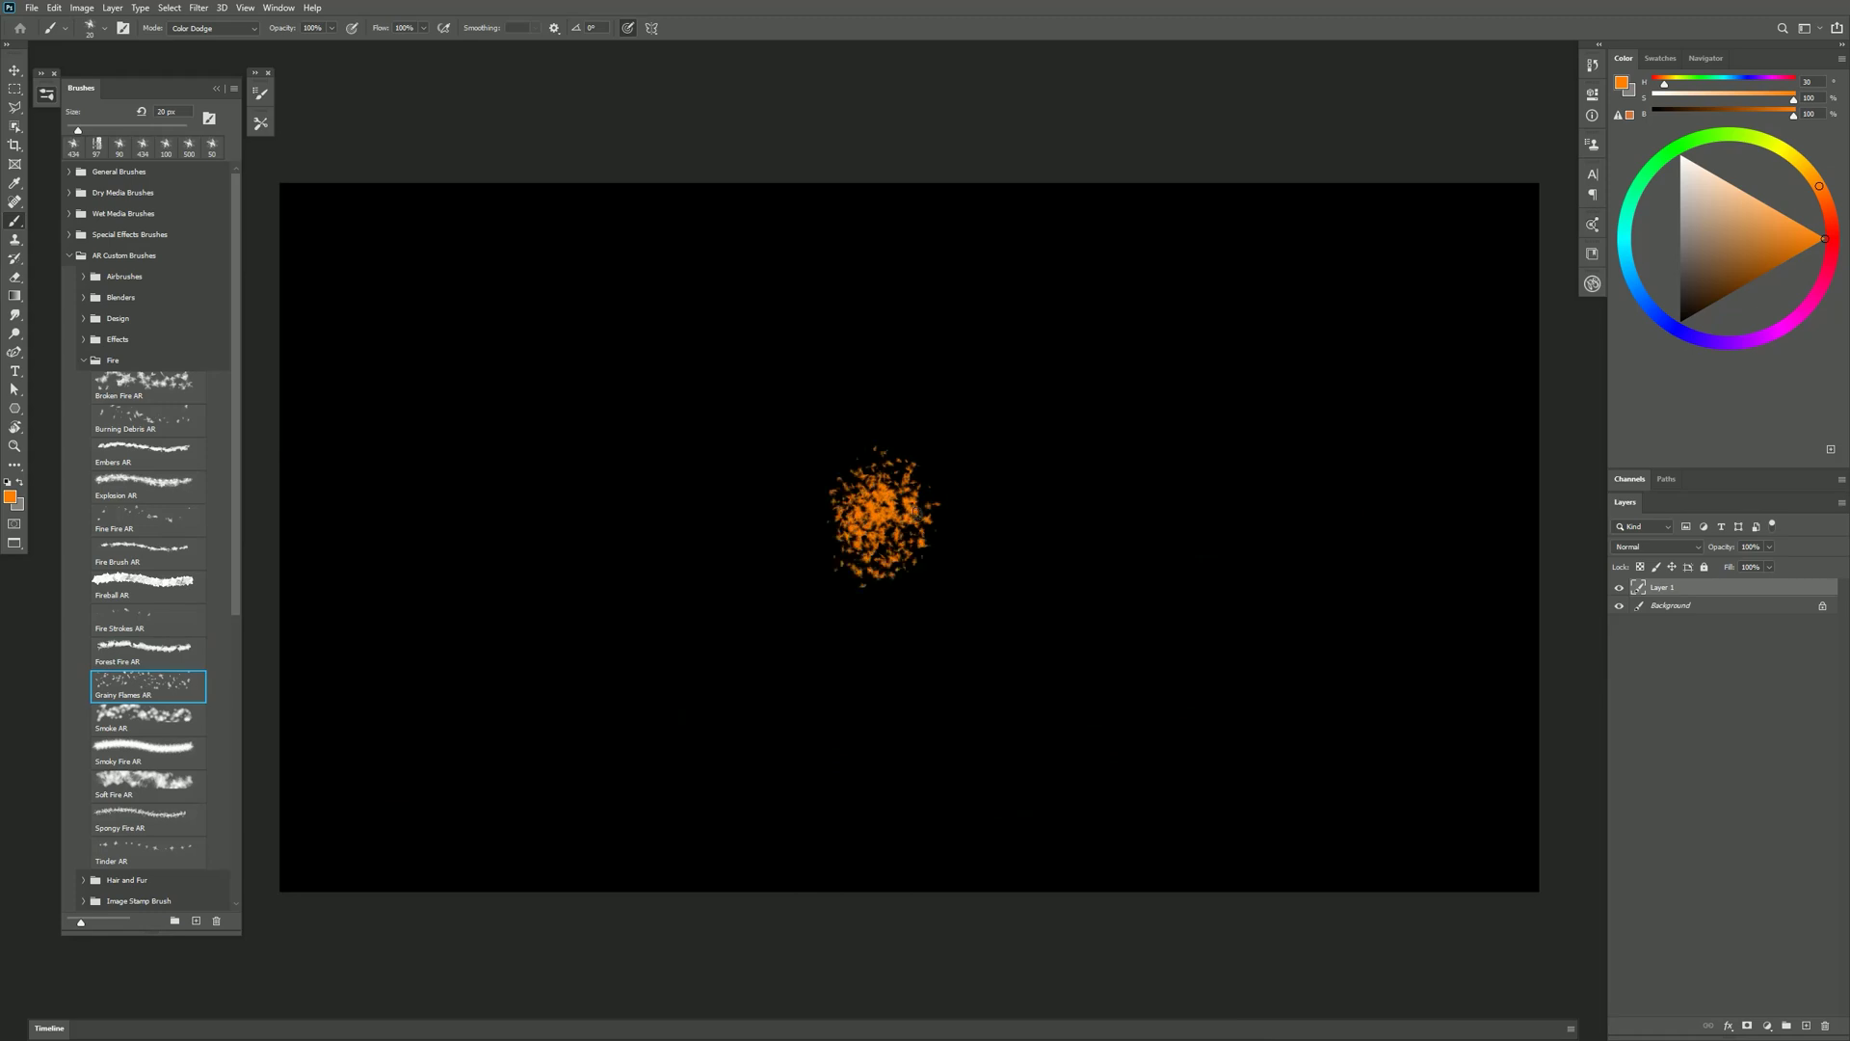
Build a grainy orange fireball at the canvas centre and fill it with brighter yellow flames.
mouse_move(881, 515)
mouse_down()
mouse_move(916, 559)
mouse_move(838, 478)
mouse_move(807, 550)
mouse_move(796, 535)
mouse_move(925, 444)
mouse_move(810, 579)
mouse_move(839, 424)
mouse_move(870, 453)
mouse_move(874, 526)
mouse_move(853, 554)
mouse_move(800, 453)
mouse_move(858, 491)
mouse_up()
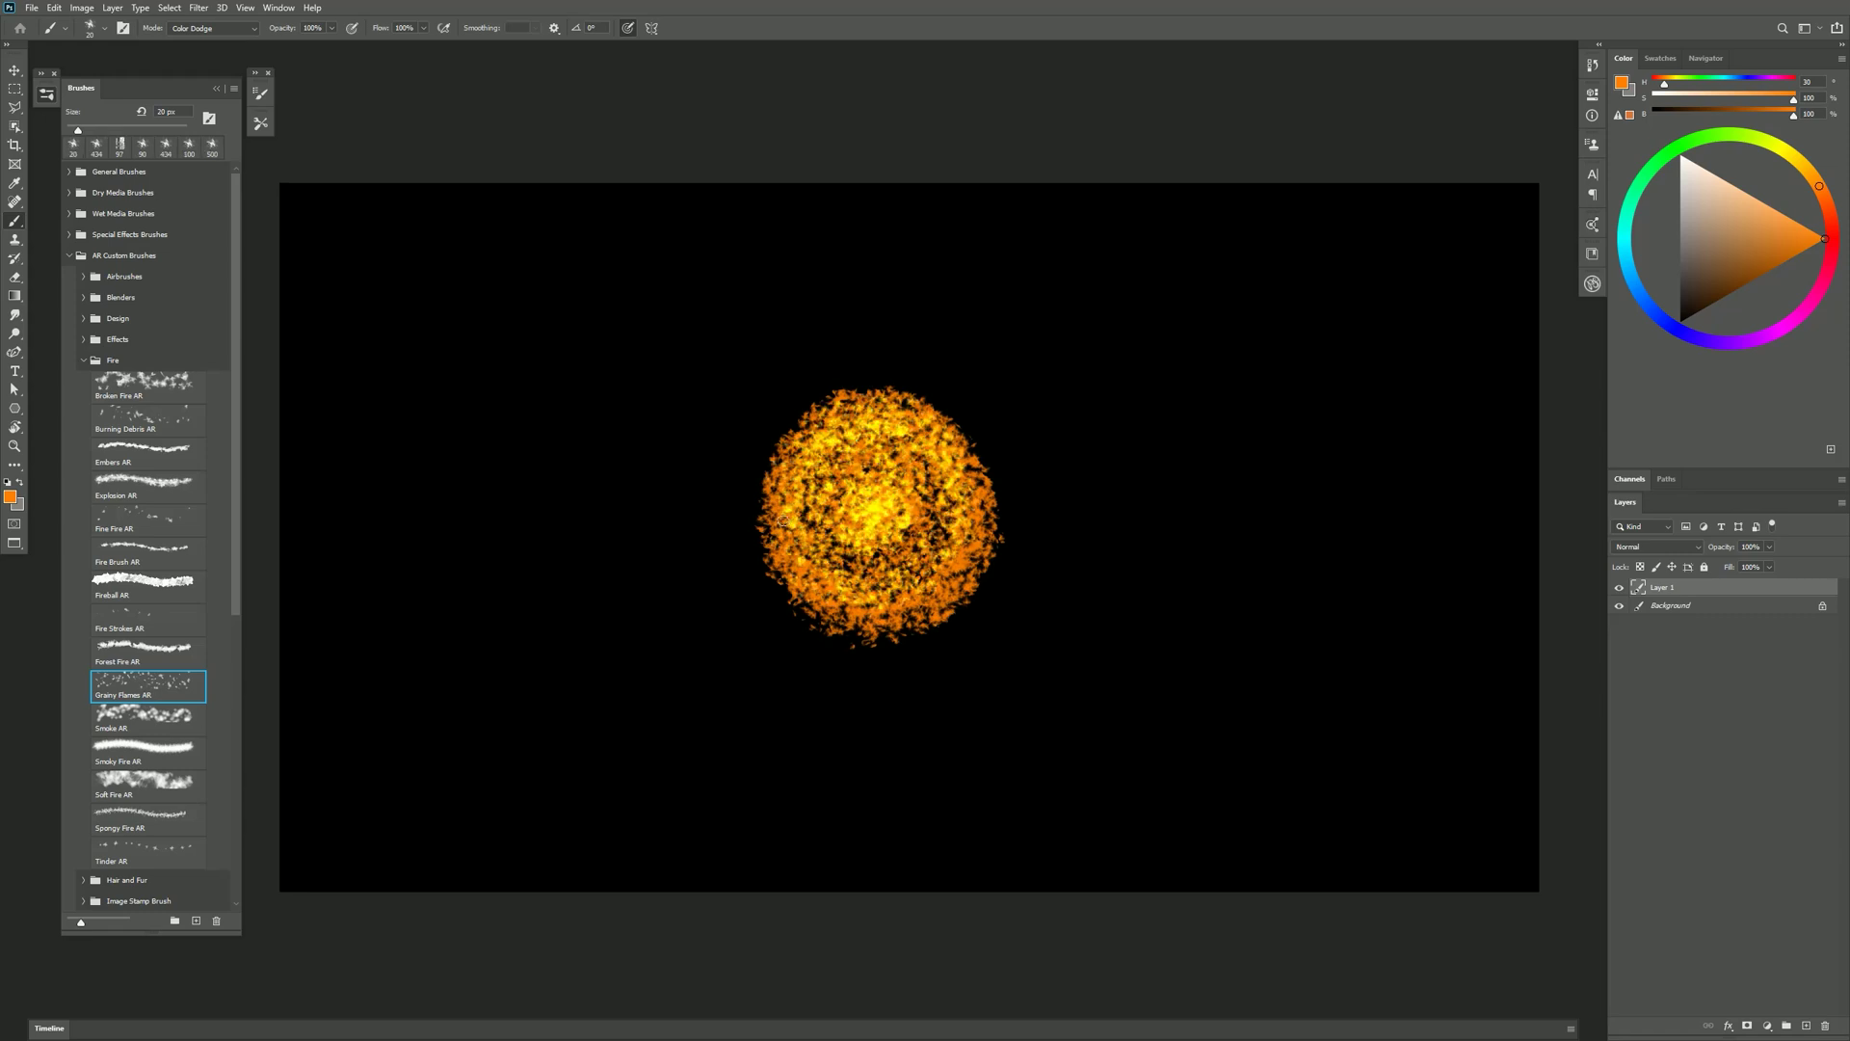
mouse_move(794, 569)
mouse_down()
mouse_move(887, 415)
mouse_move(867, 521)
mouse_move(969, 569)
mouse_up()
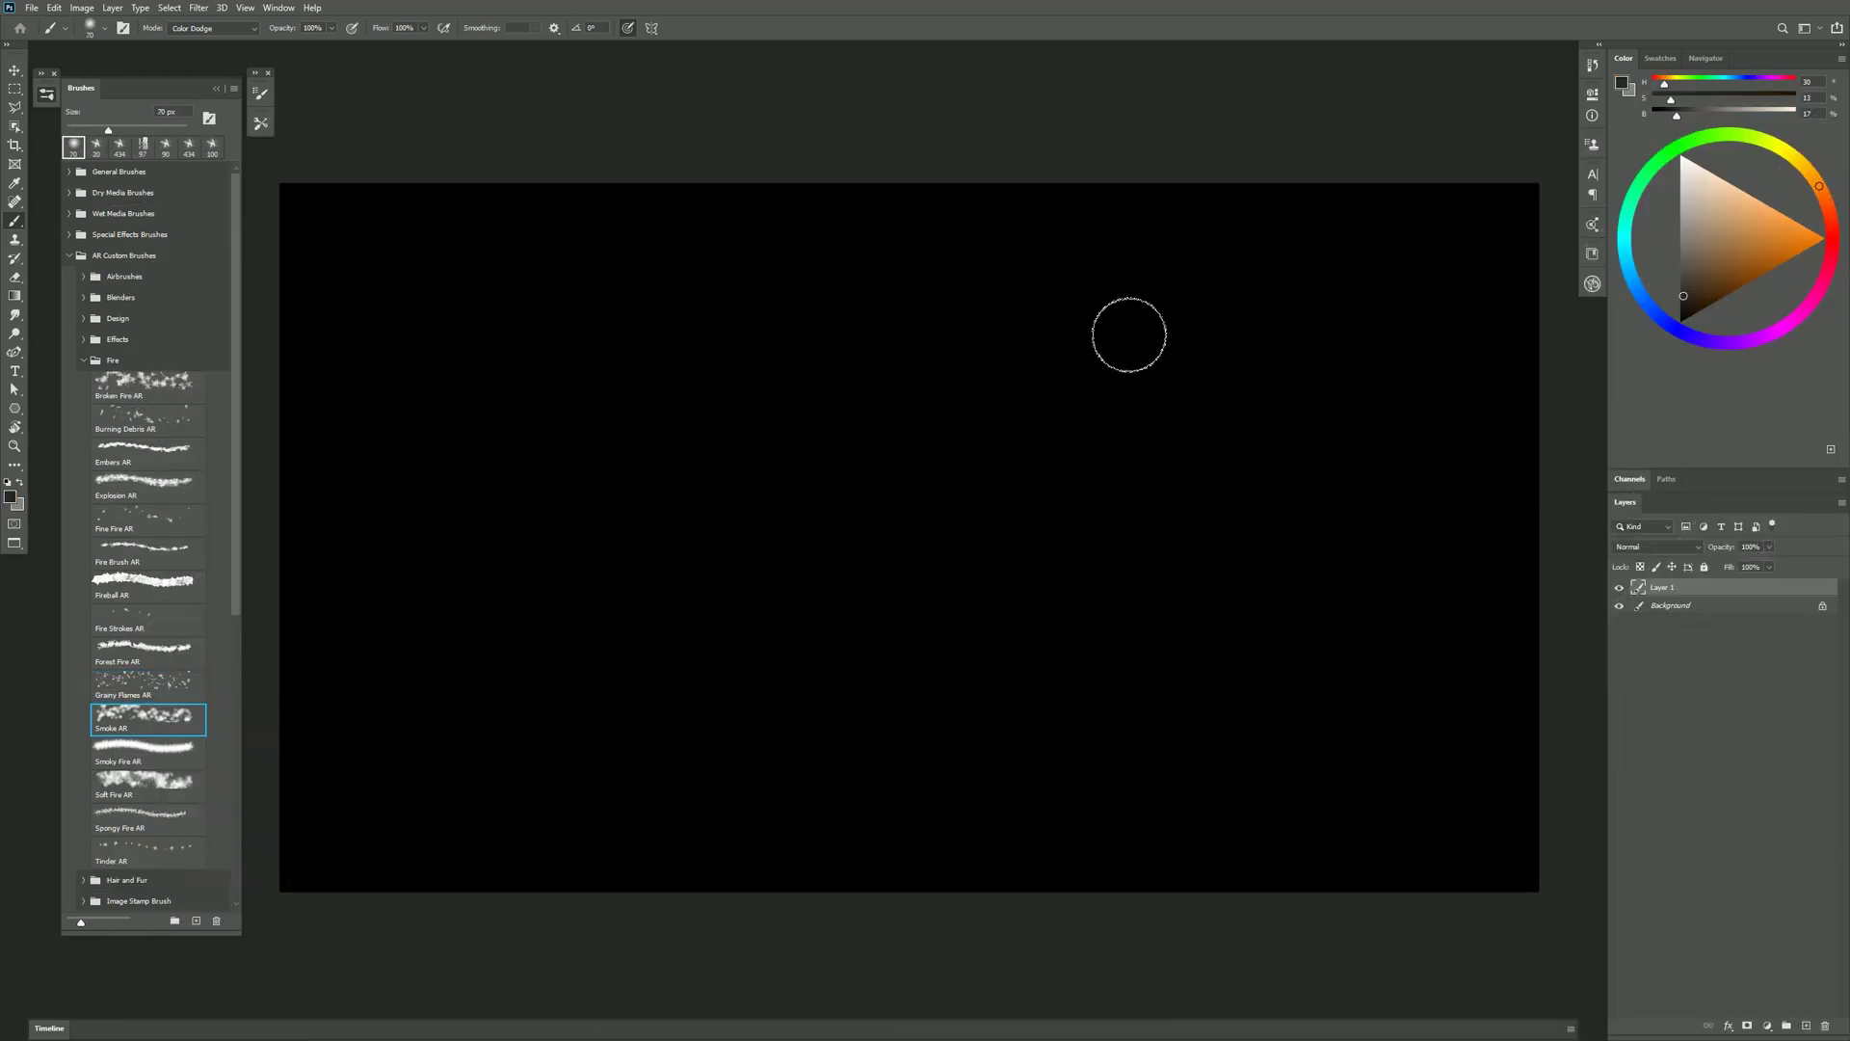
Set a pale grey-beige foreground and dark background, then paint a diagonal smoke trail.
click(1625, 85)
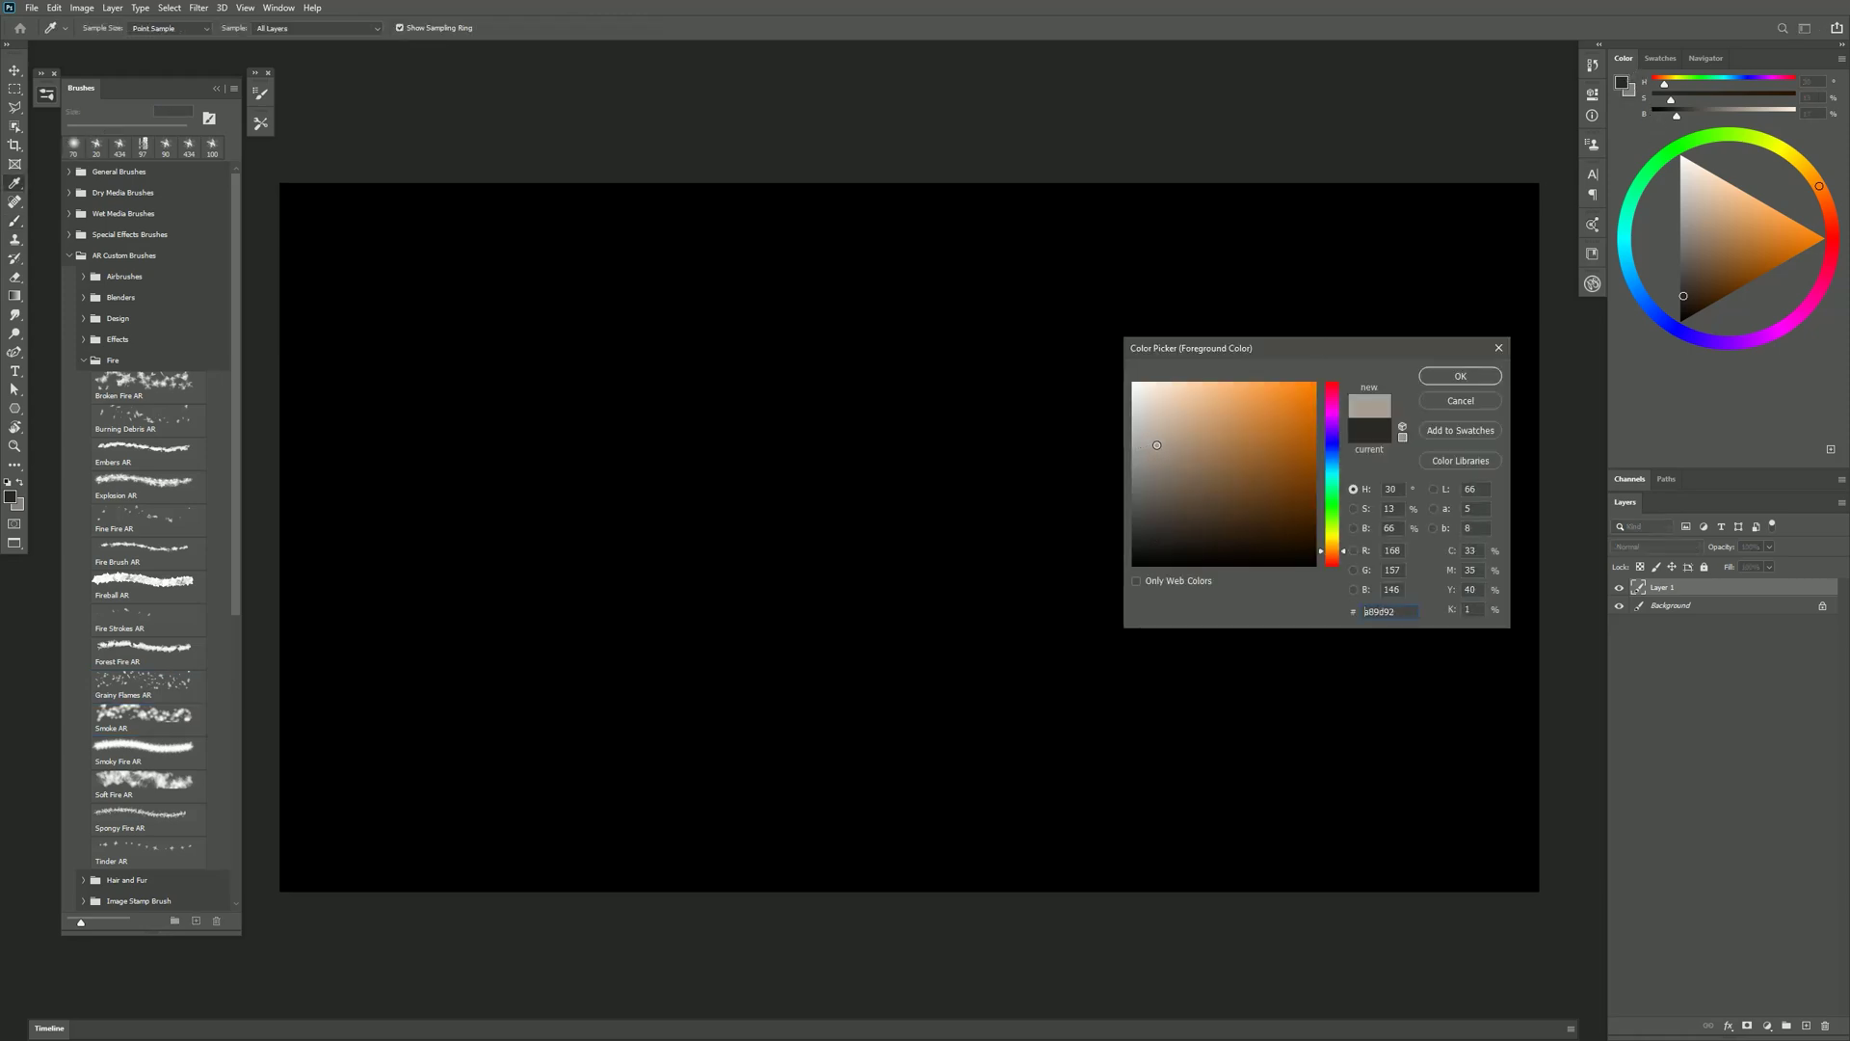
click(1475, 378)
click(1633, 89)
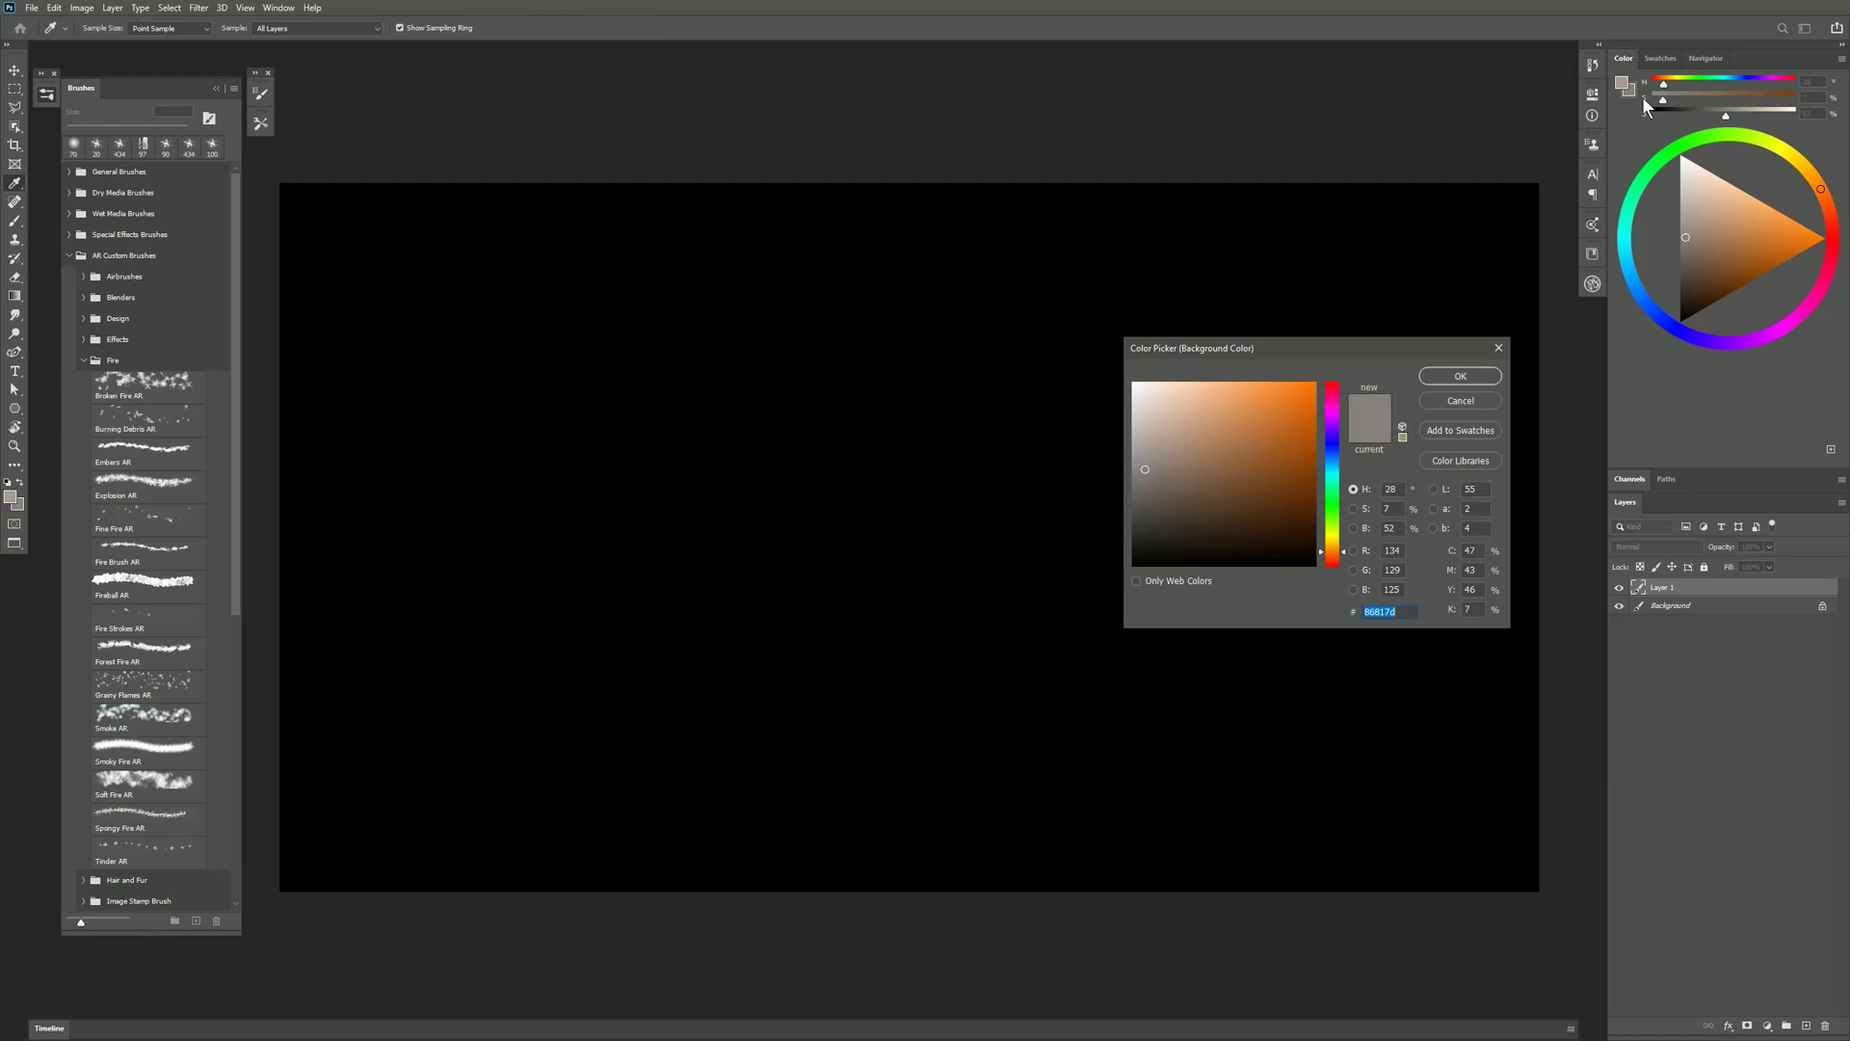
click(1461, 376)
mouse_move(1008, 289)
mouse_down()
mouse_move(810, 624)
mouse_move(996, 385)
mouse_move(958, 417)
mouse_move(889, 386)
mouse_move(876, 541)
mouse_move(1021, 392)
mouse_move(765, 694)
mouse_move(1182, 264)
mouse_move(942, 483)
mouse_move(1218, 281)
mouse_move(839, 543)
mouse_move(1066, 330)
mouse_move(777, 661)
mouse_move(916, 495)
mouse_move(696, 687)
mouse_move(1198, 257)
mouse_move(1147, 385)
mouse_move(757, 660)
mouse_move(791, 535)
mouse_move(1012, 337)
mouse_move(719, 645)
mouse_move(669, 735)
mouse_move(835, 522)
mouse_move(800, 499)
mouse_move(613, 756)
mouse_move(930, 458)
mouse_up()
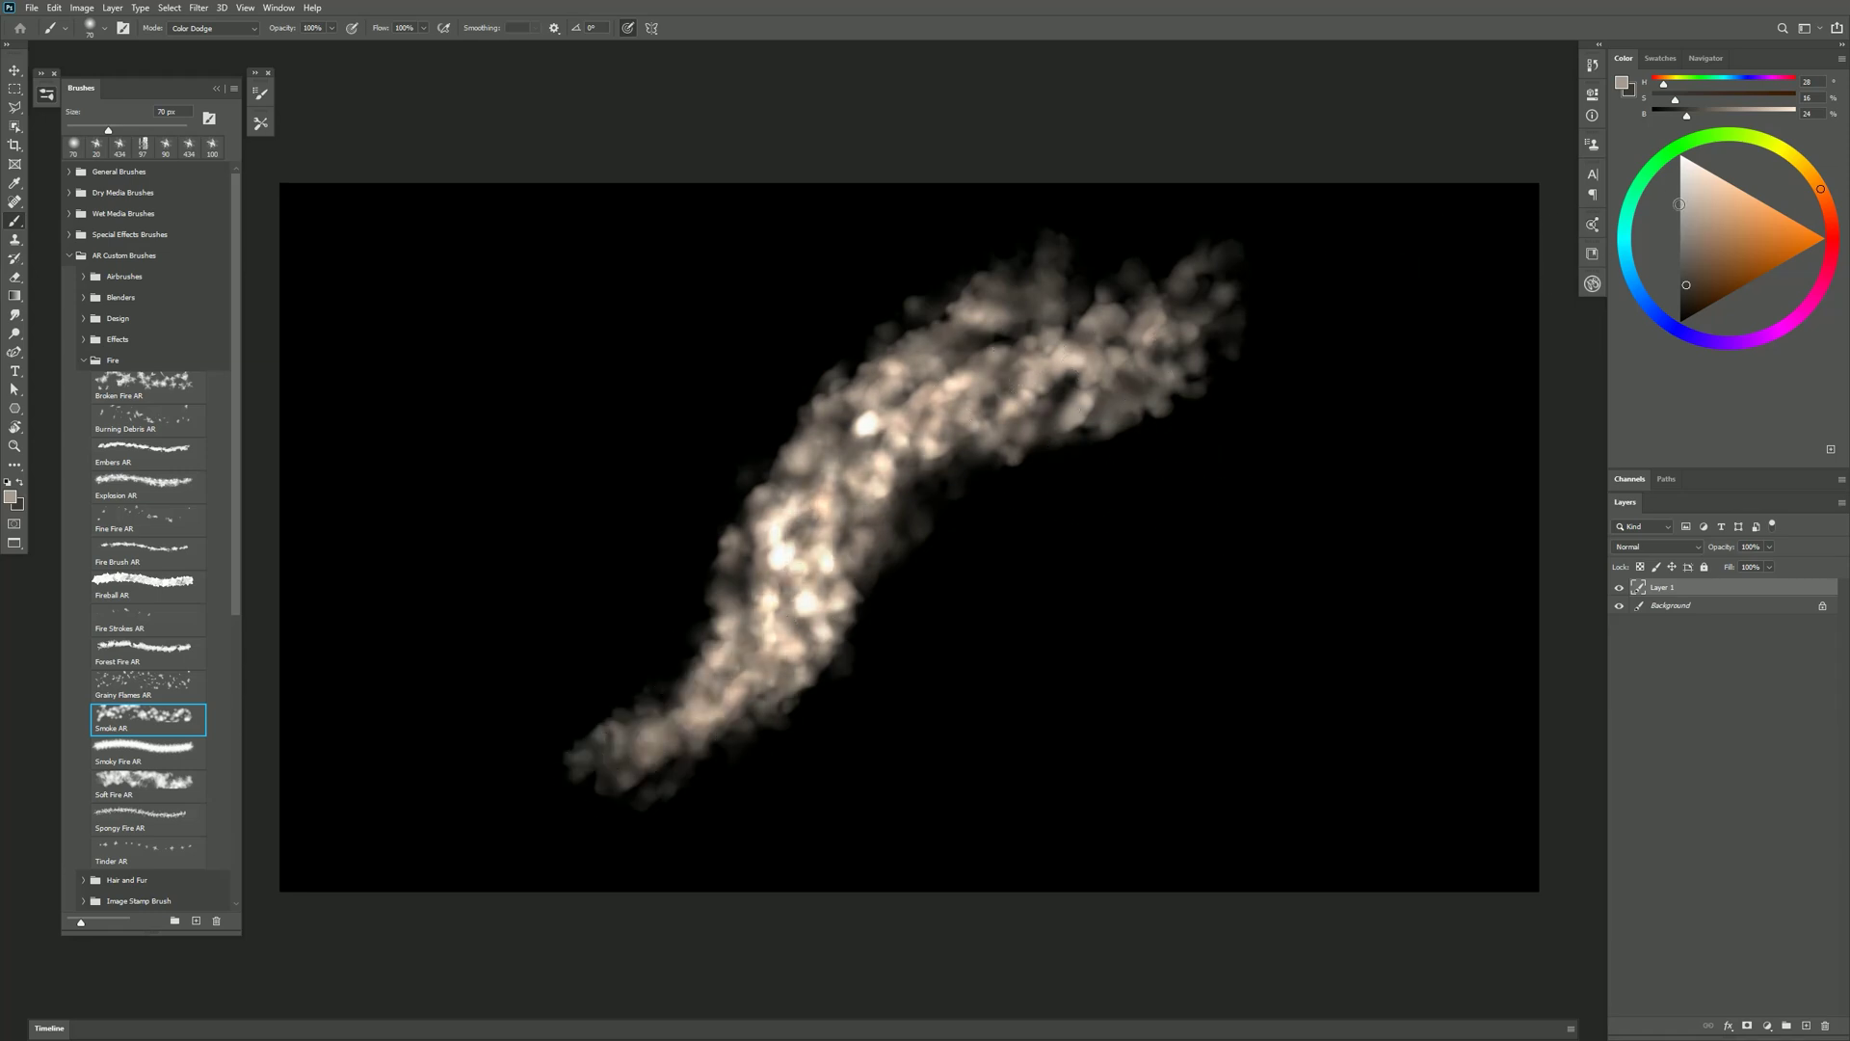
Change the smoke colour and paint a dimmer trail at left and a band along the bottom.
click(1624, 87)
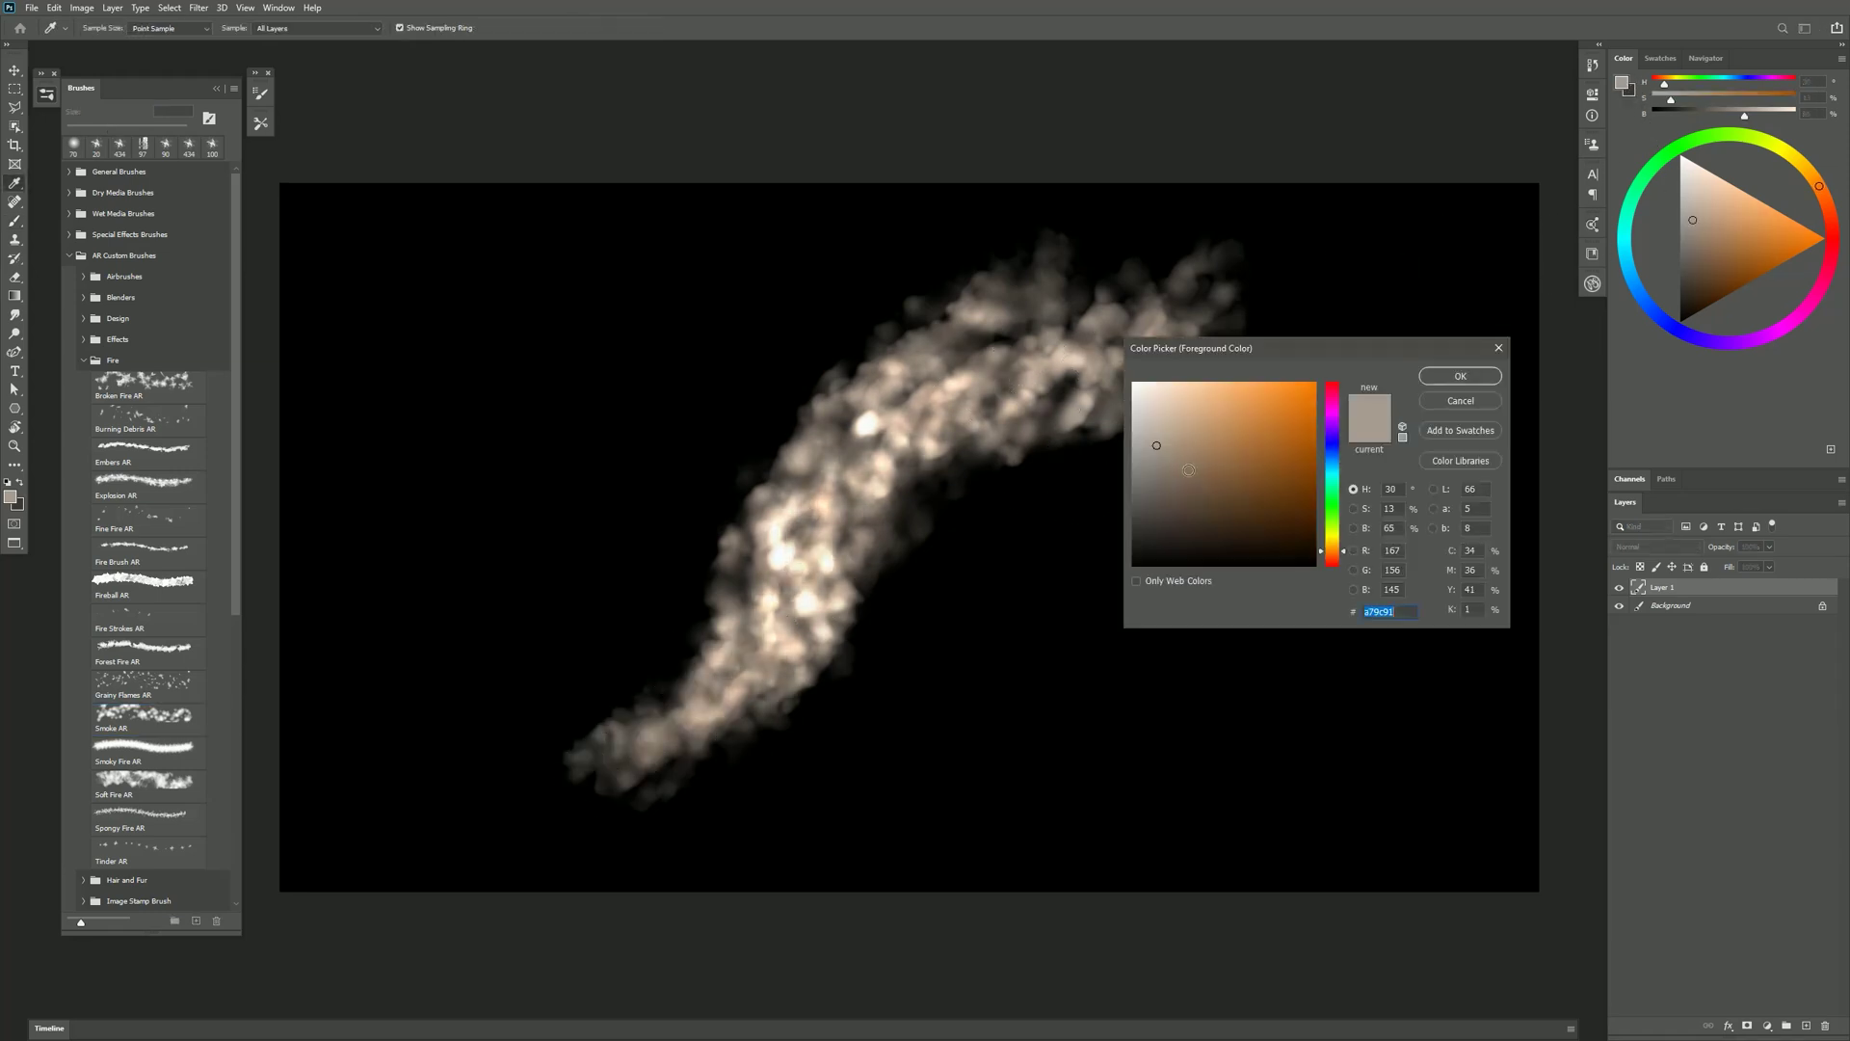
click(1462, 376)
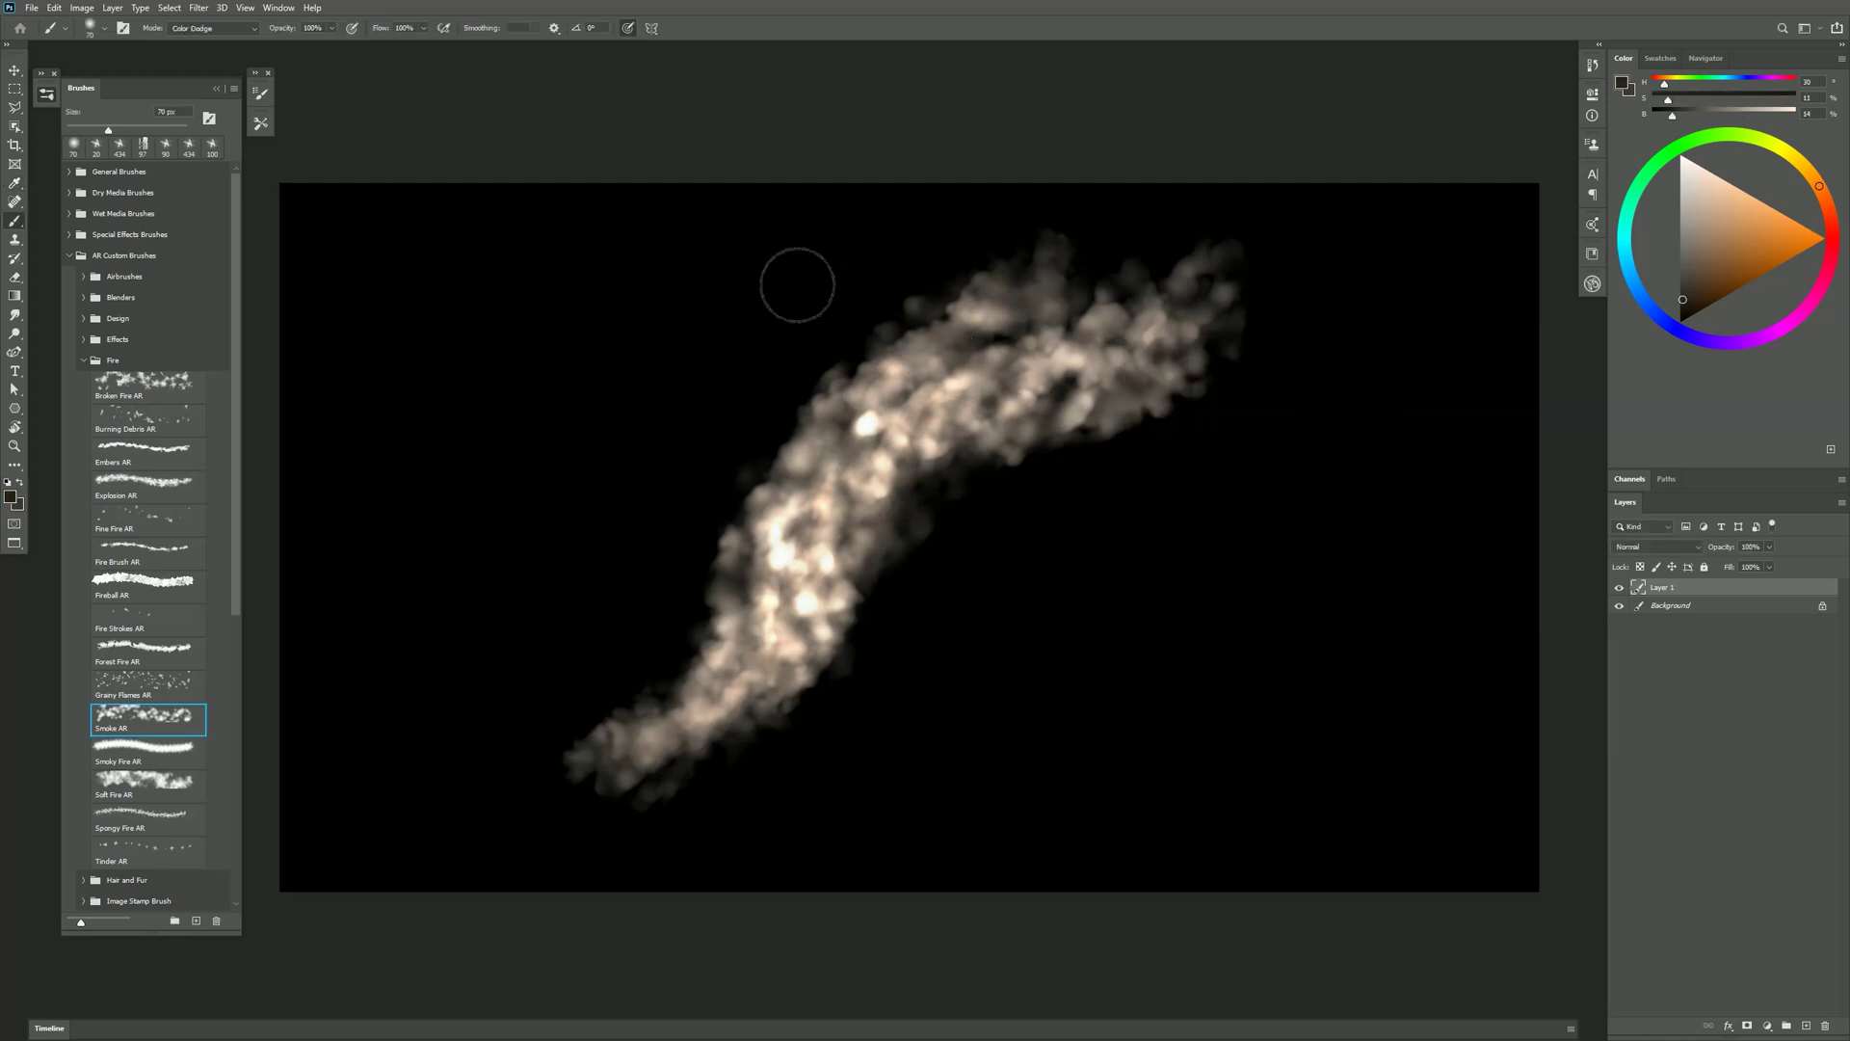
mouse_move(780, 283)
mouse_down()
mouse_move(622, 583)
mouse_move(737, 326)
mouse_move(637, 514)
mouse_move(656, 315)
mouse_move(577, 469)
mouse_move(679, 403)
mouse_move(623, 441)
mouse_move(422, 758)
mouse_move(646, 306)
mouse_move(519, 634)
mouse_move(557, 463)
mouse_move(555, 496)
mouse_move(712, 335)
mouse_move(601, 585)
mouse_move(464, 717)
mouse_move(619, 328)
mouse_move(505, 527)
mouse_move(520, 485)
mouse_move(718, 342)
mouse_move(607, 614)
mouse_move(759, 736)
mouse_up()
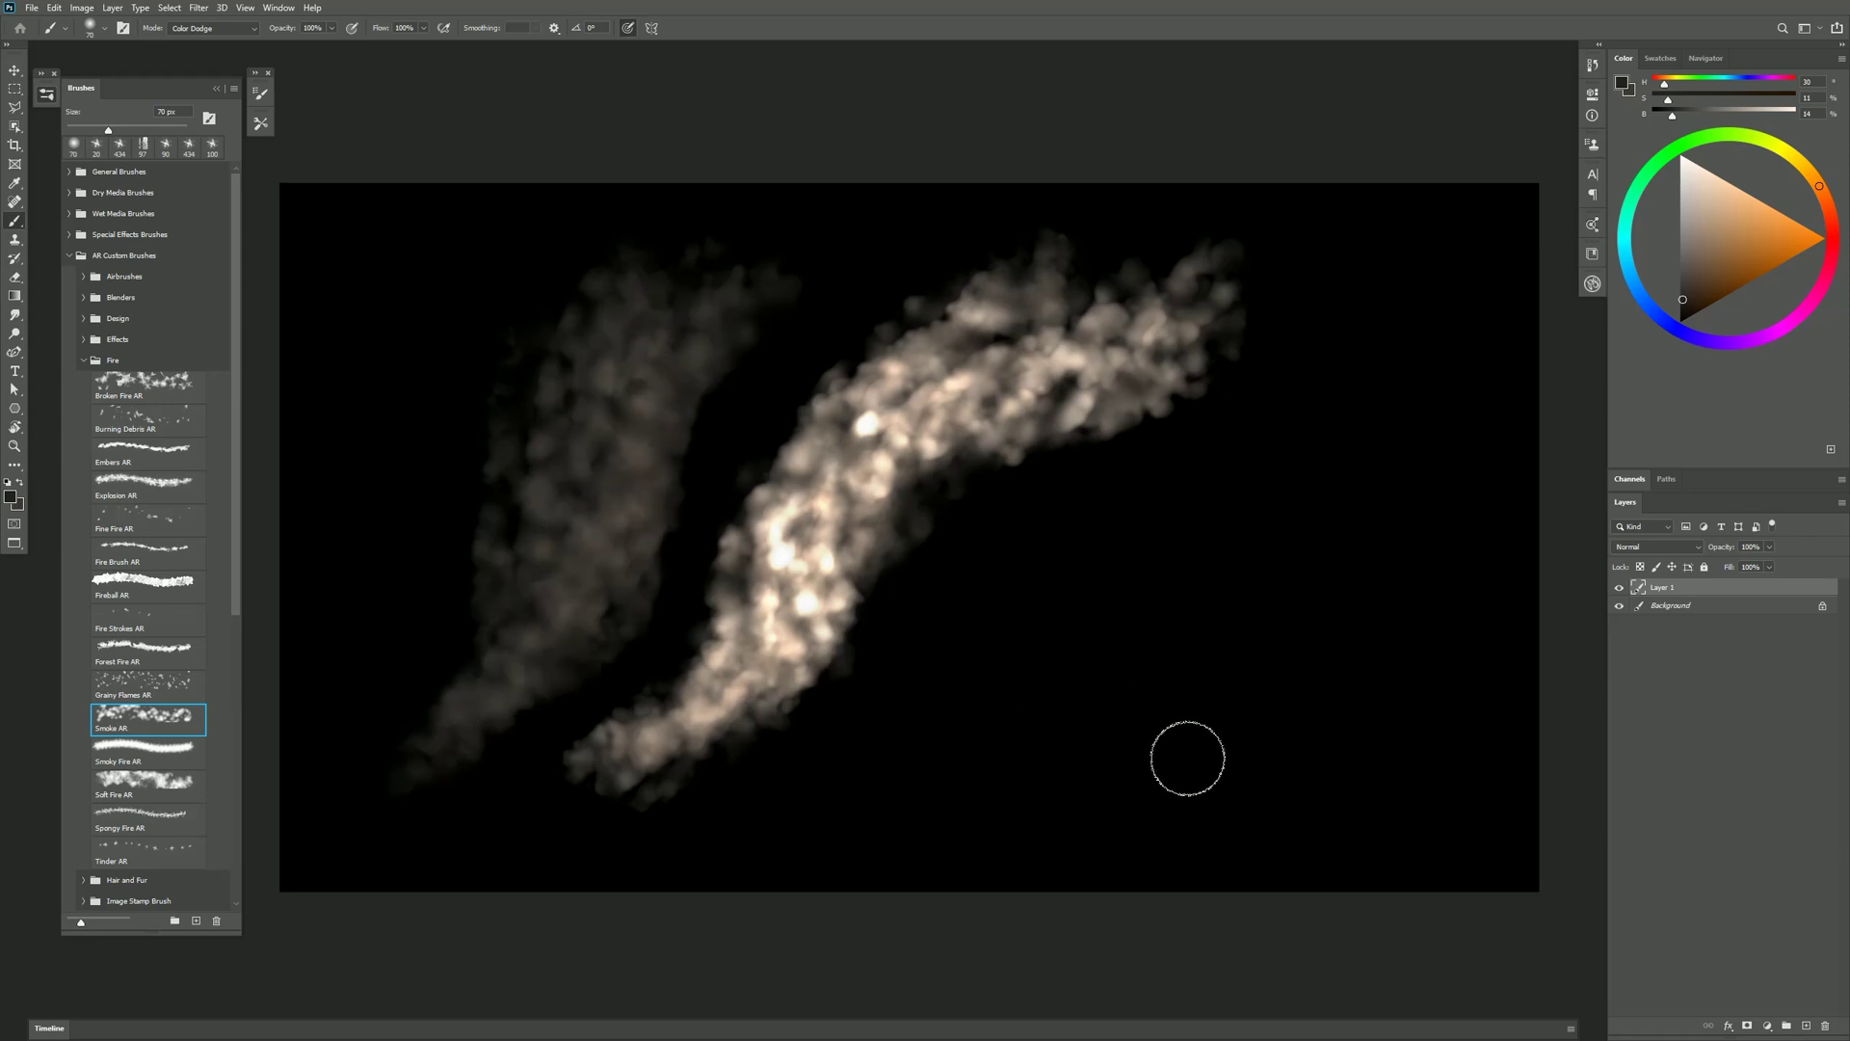
mouse_move(1142, 706)
mouse_down()
mouse_move(1000, 676)
mouse_move(1121, 684)
mouse_move(1020, 742)
mouse_move(809, 768)
mouse_move(1293, 732)
mouse_move(857, 809)
mouse_move(1168, 736)
mouse_move(952, 658)
mouse_move(1206, 649)
mouse_move(1378, 712)
mouse_move(1019, 751)
mouse_move(881, 815)
mouse_move(1265, 763)
mouse_move(1149, 680)
mouse_move(1046, 641)
mouse_move(1014, 710)
mouse_move(1061, 755)
mouse_move(1025, 772)
mouse_move(1260, 700)
mouse_move(1314, 710)
mouse_up()
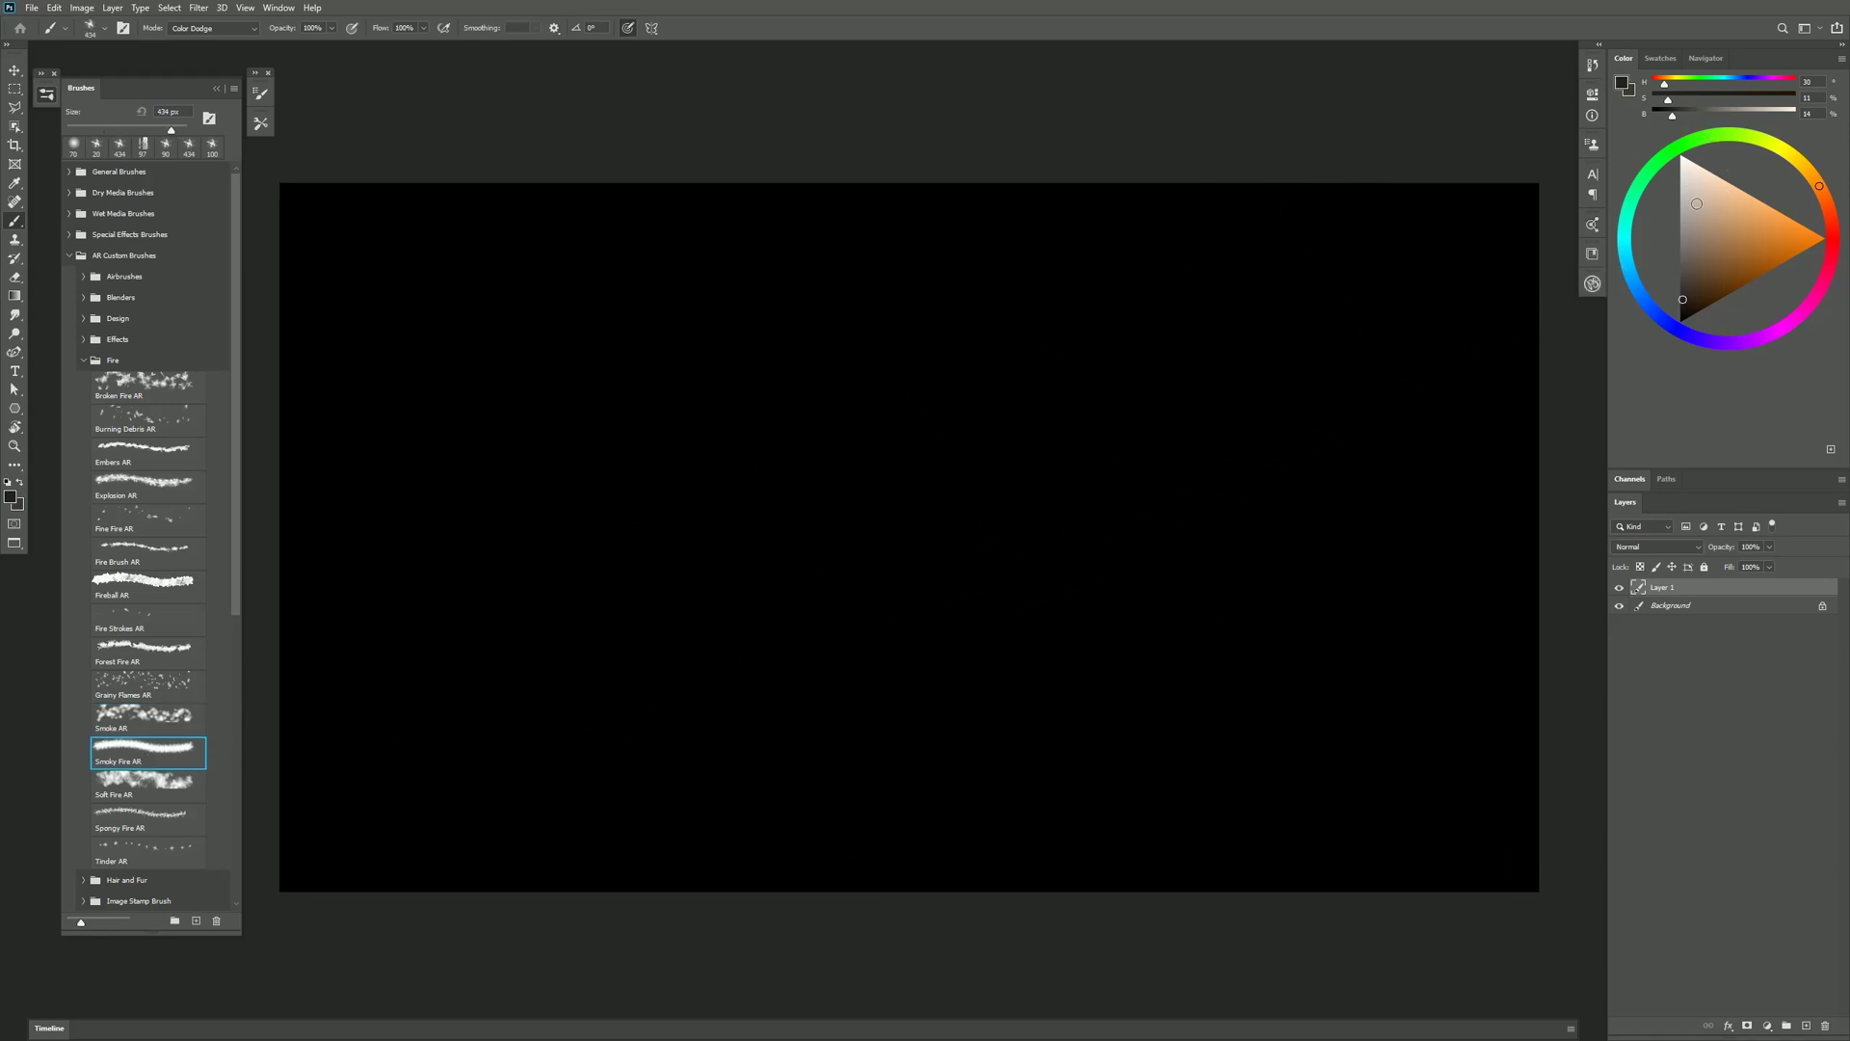
Set the foreground to orange and build a large smoky fire cloud at the centre.
click(1629, 88)
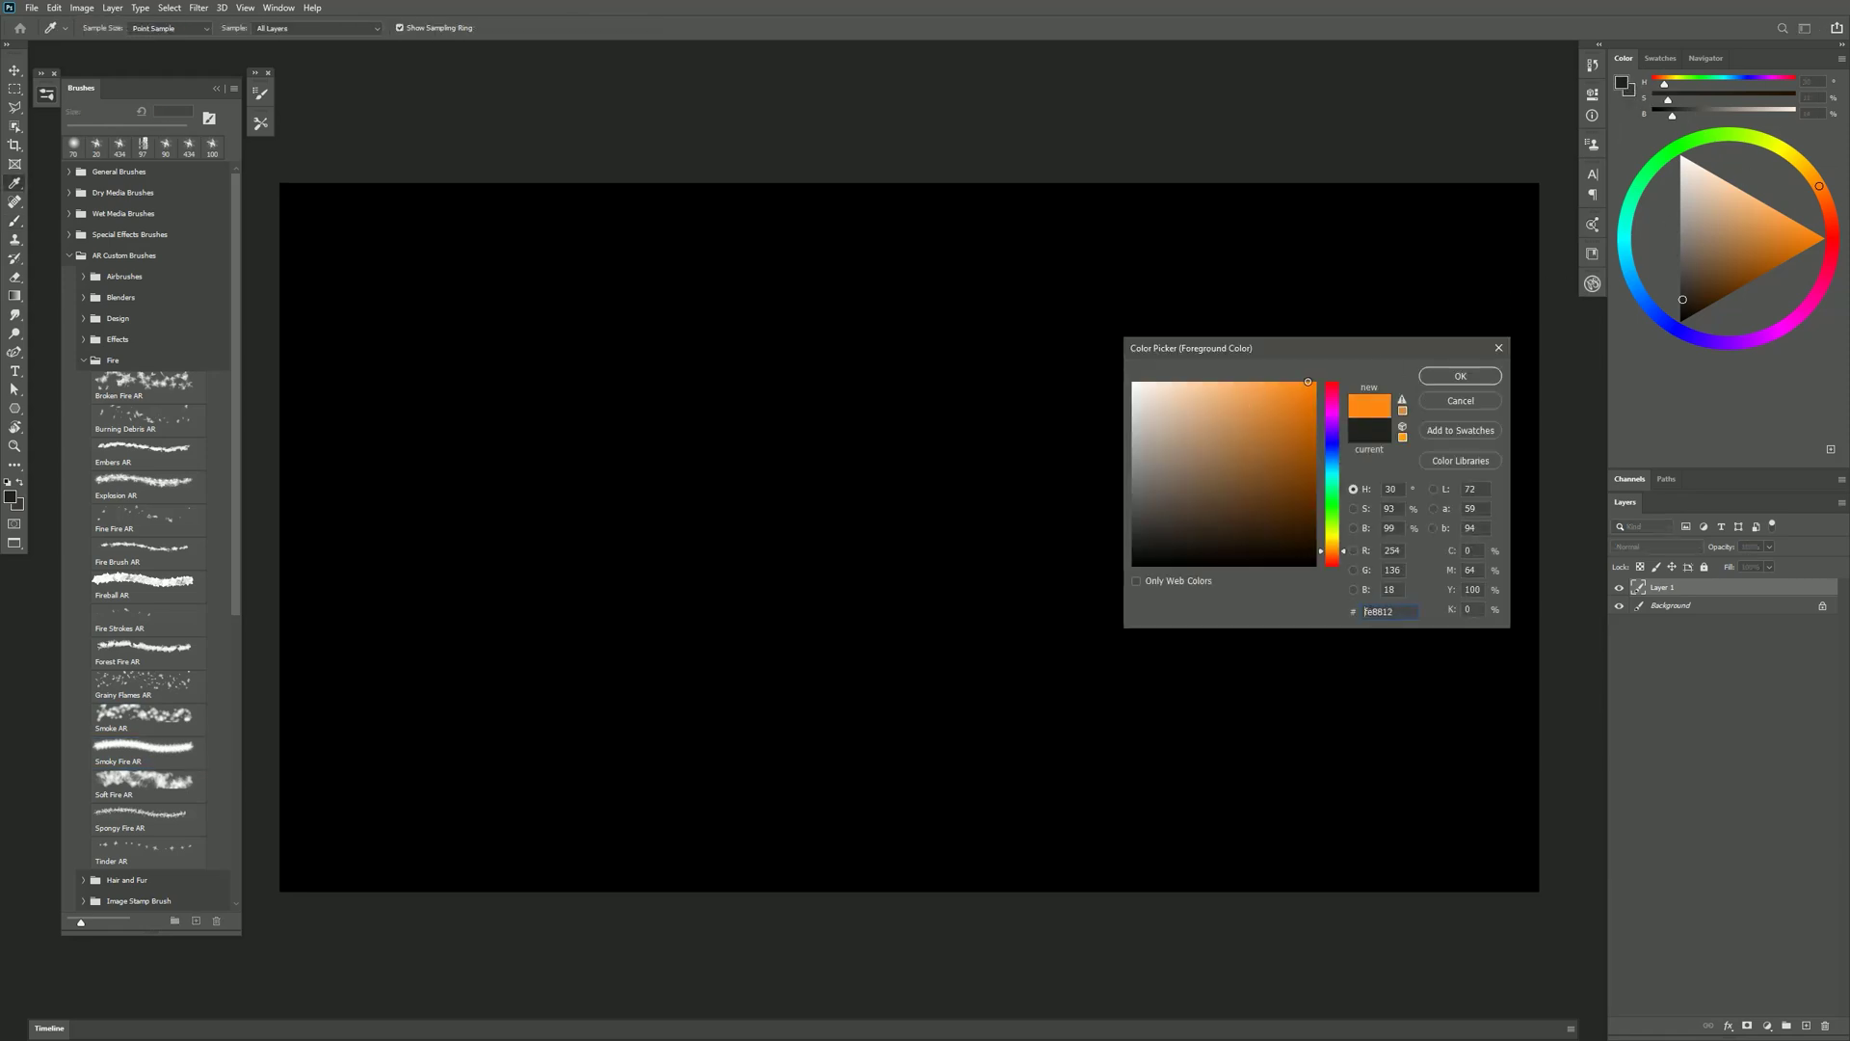
click(1459, 377)
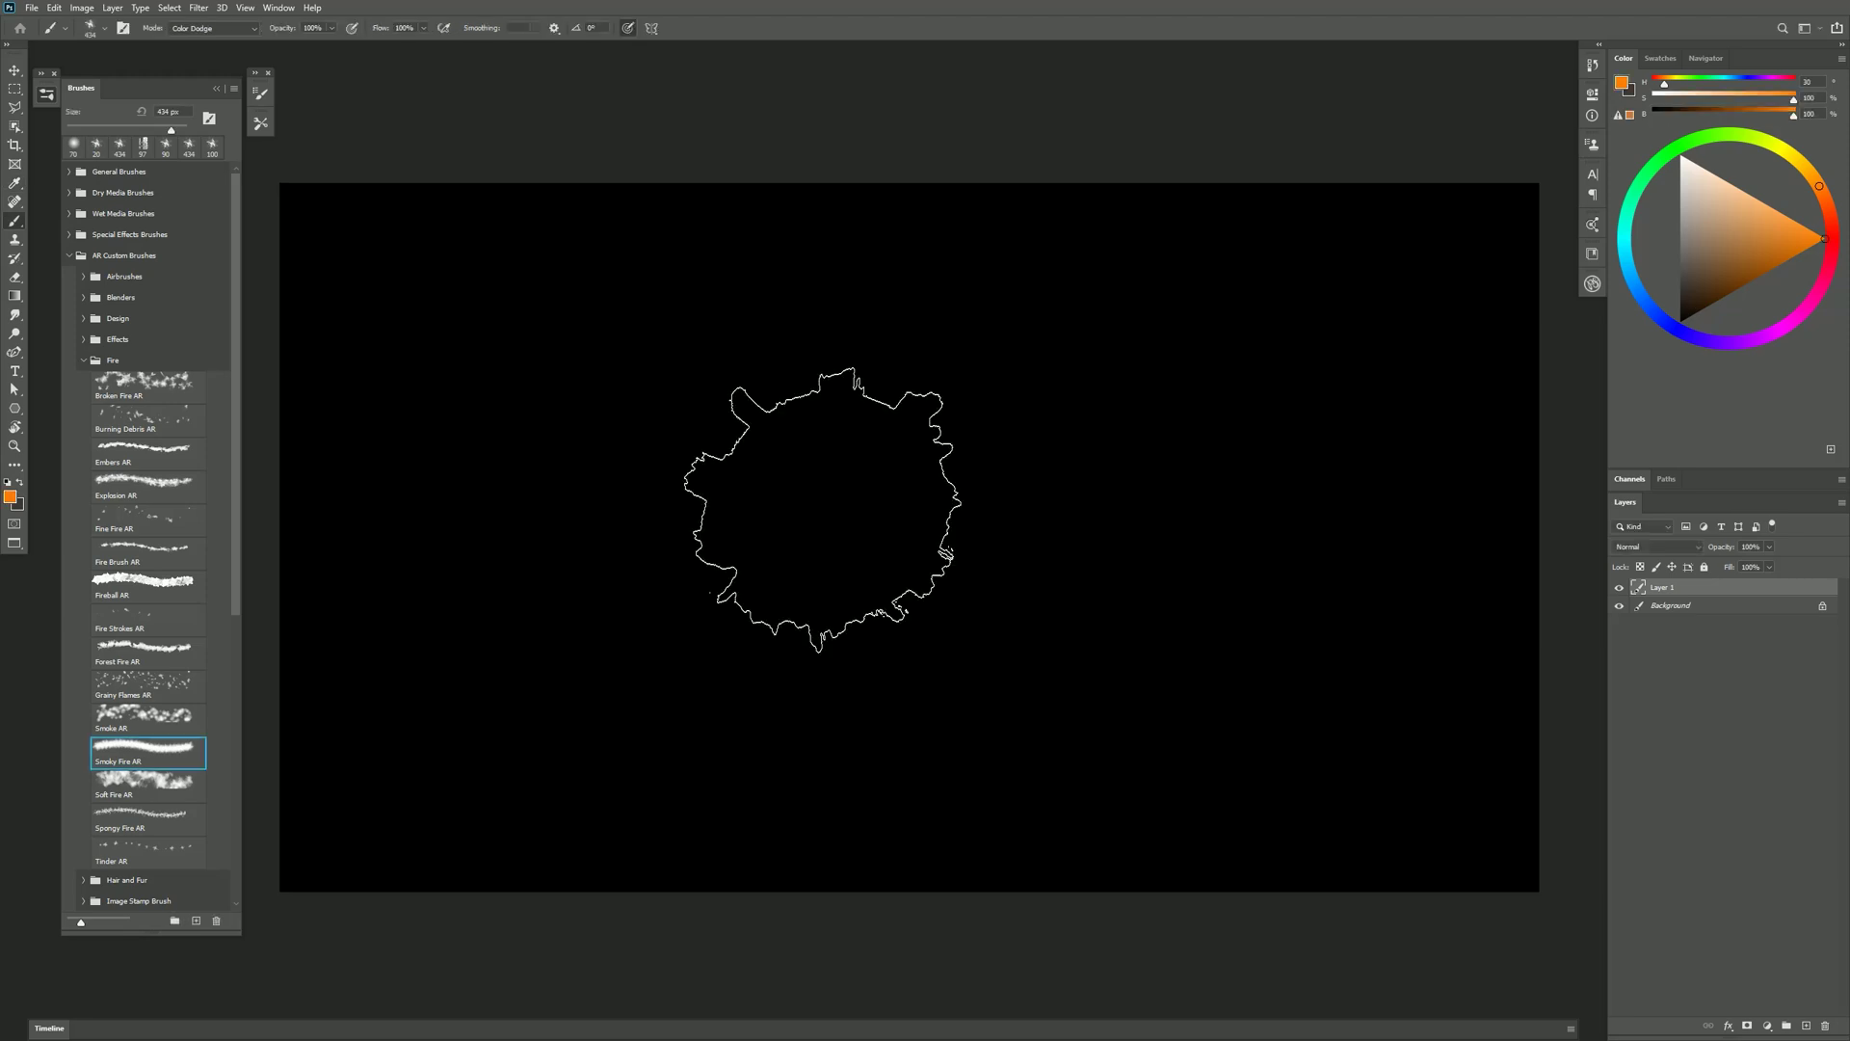
click(805, 559)
mouse_move(807, 571)
mouse_down()
mouse_move(992, 508)
mouse_move(918, 605)
mouse_move(1066, 338)
mouse_move(723, 587)
mouse_move(921, 277)
mouse_move(870, 622)
mouse_move(964, 617)
mouse_up()
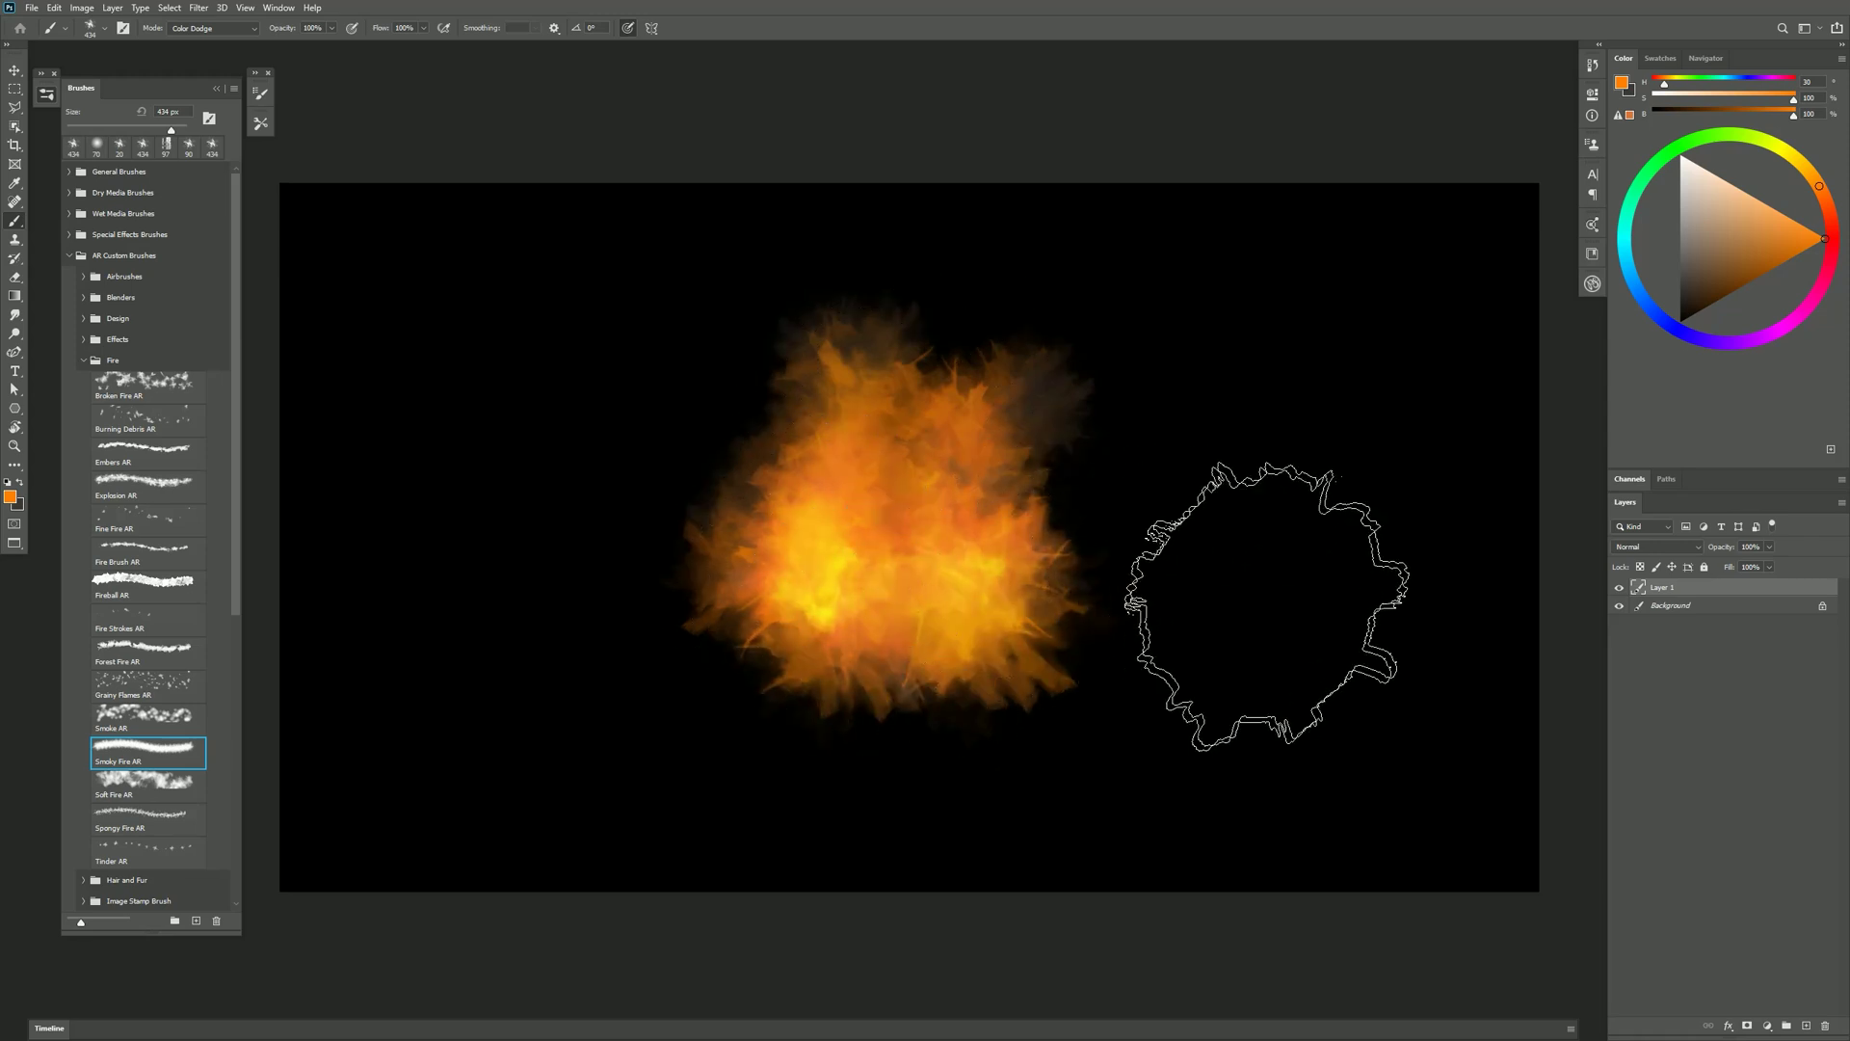
Set the background to light brownish-grey and paint a paler fire cloud to the right.
click(1636, 89)
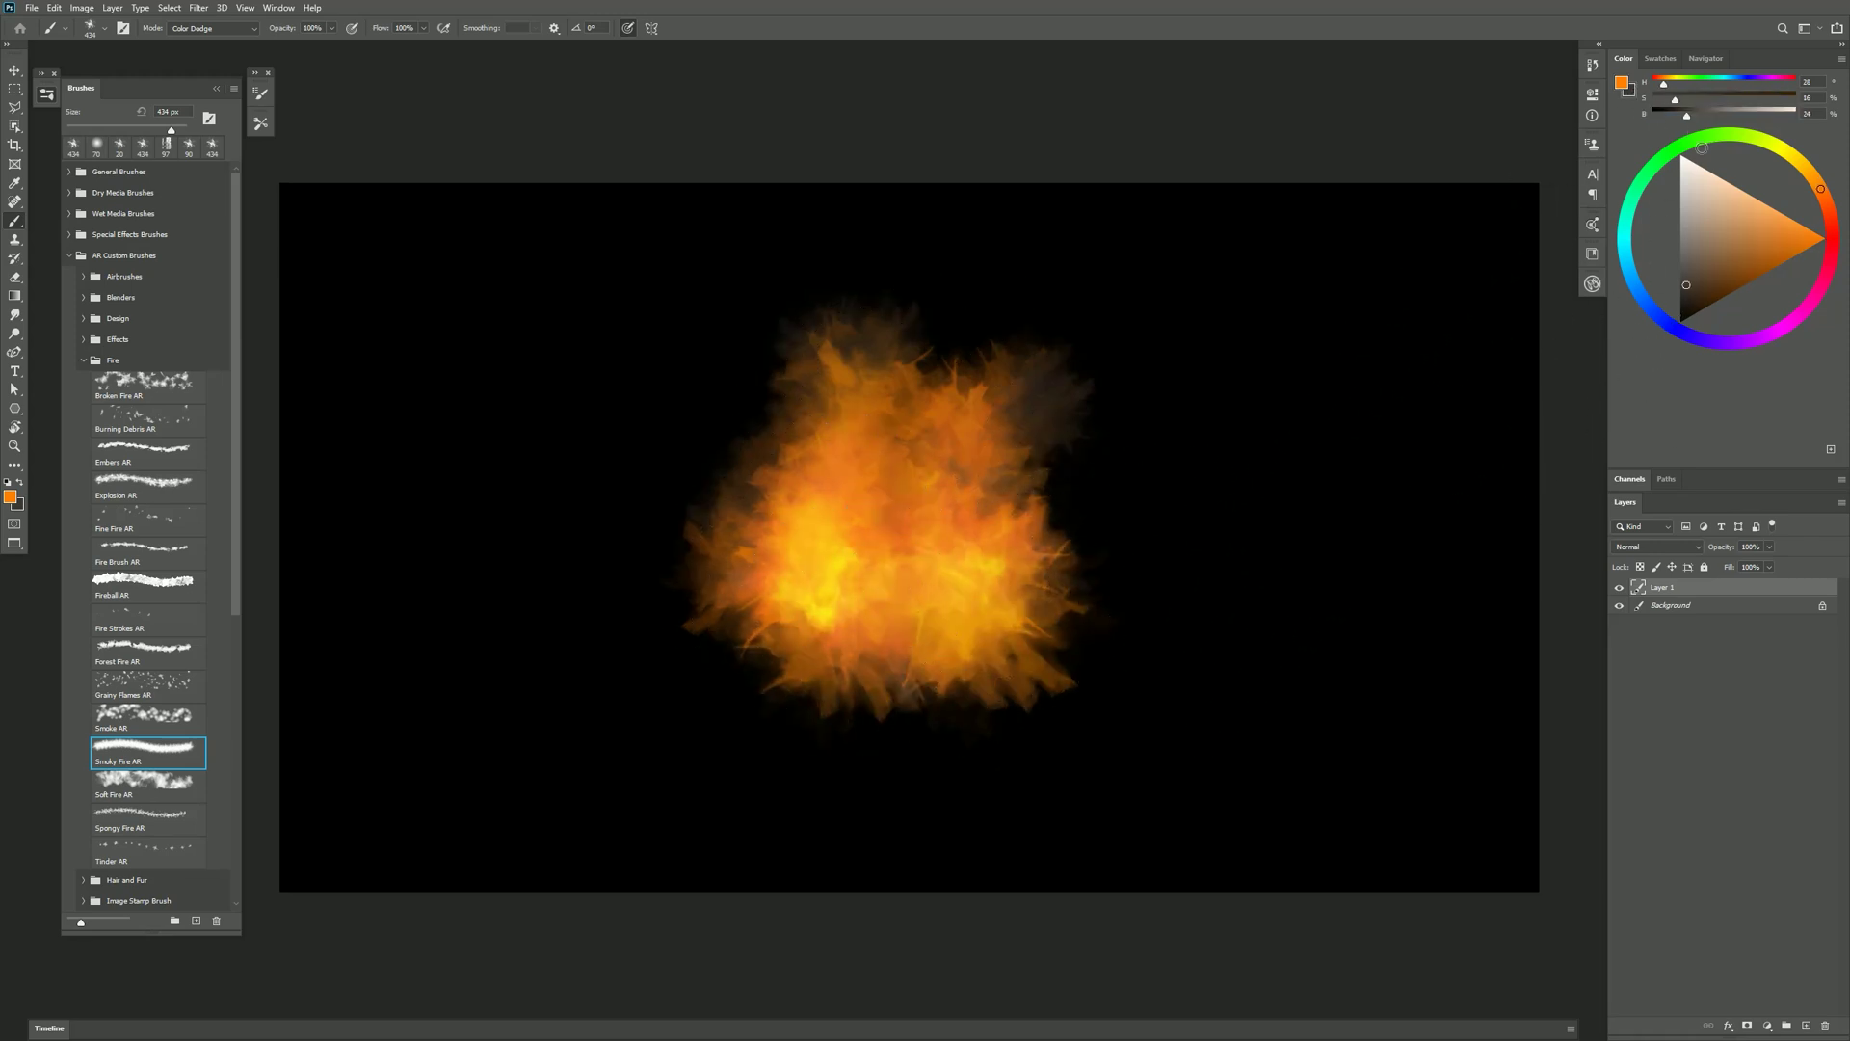
click(1698, 219)
mouse_move(1204, 414)
mouse_down()
mouse_move(1237, 556)
mouse_move(1279, 390)
mouse_move(1262, 379)
mouse_move(1291, 528)
mouse_move(1368, 419)
mouse_move(1407, 258)
mouse_move(1327, 455)
mouse_move(1219, 541)
mouse_move(1355, 634)
mouse_move(1421, 498)
mouse_move(1137, 651)
mouse_move(1350, 693)
mouse_up()
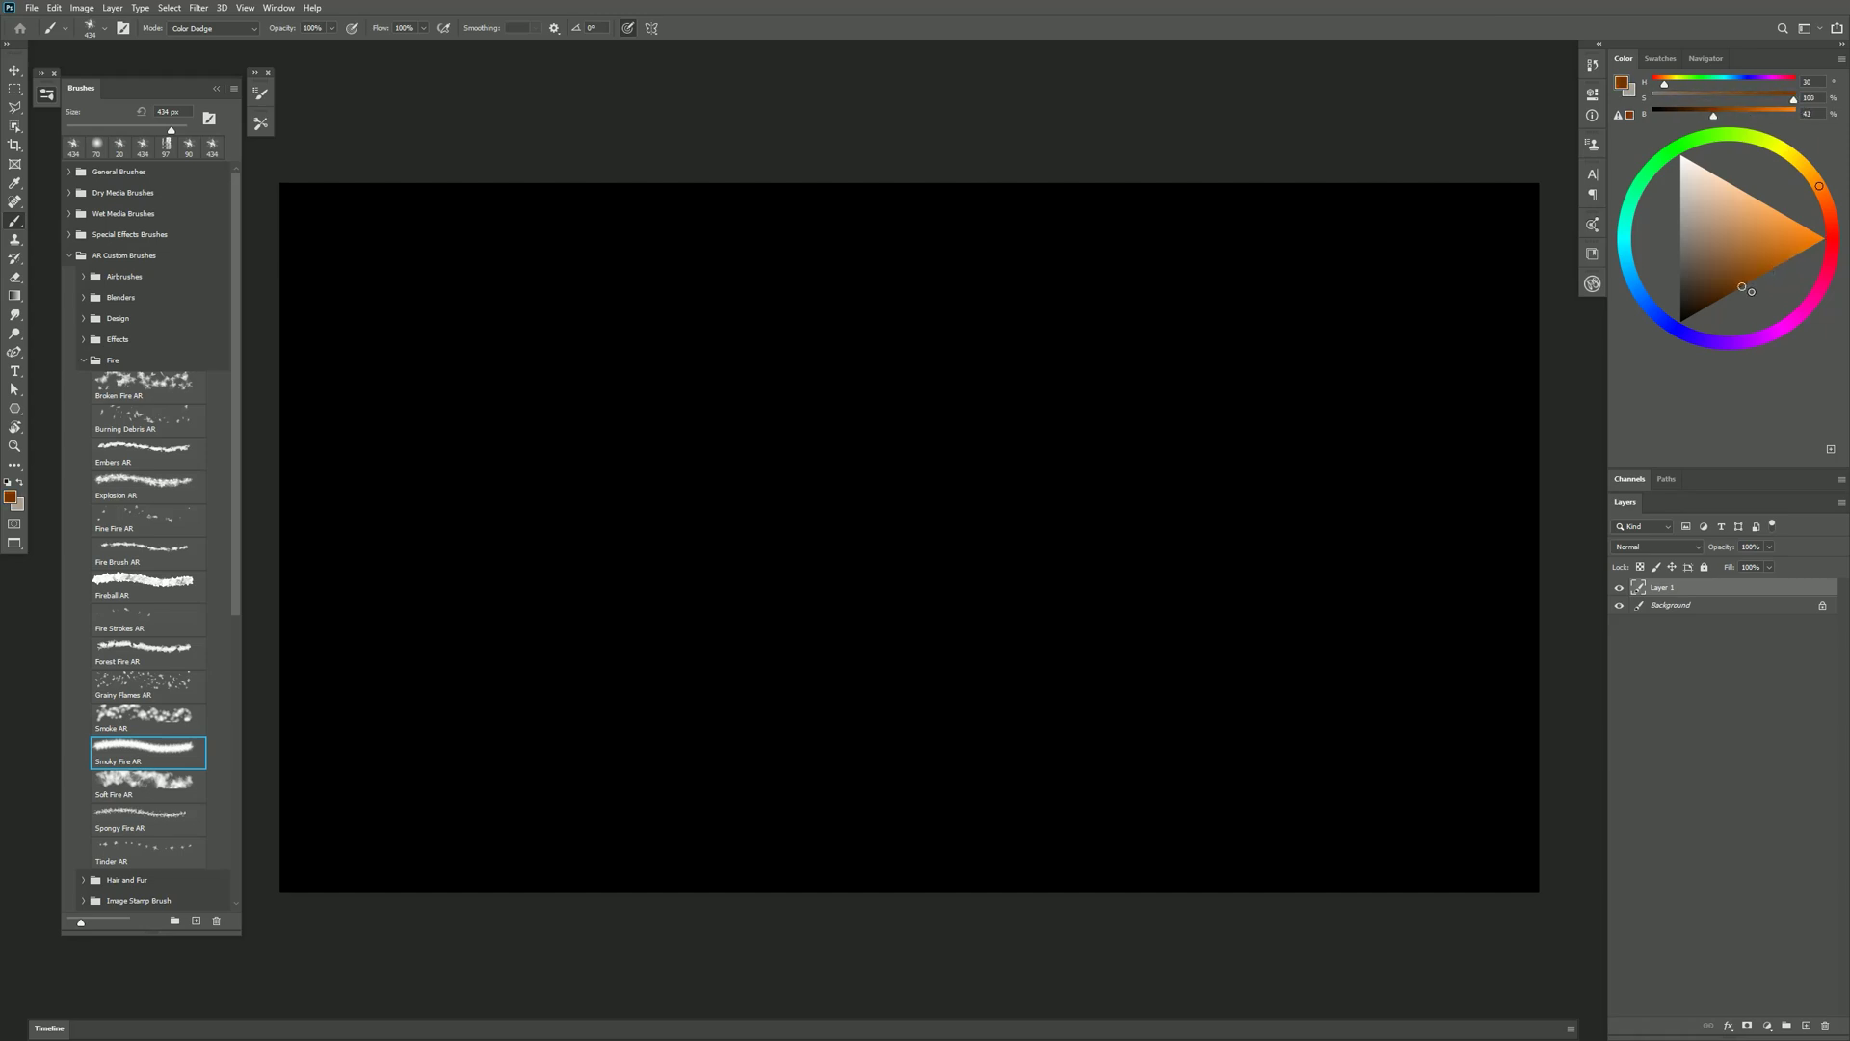
Paint Soft Fire AR clouds: orange across the centre, green below, then yellow and cyan at right.
mouse_move(847, 475)
mouse_down()
mouse_move(886, 443)
mouse_move(759, 490)
mouse_move(936, 519)
mouse_move(870, 453)
mouse_move(897, 539)
mouse_move(979, 374)
mouse_move(732, 547)
mouse_move(993, 575)
mouse_move(990, 382)
mouse_move(773, 408)
mouse_move(856, 650)
mouse_move(1098, 442)
mouse_move(805, 496)
mouse_move(1004, 486)
mouse_move(821, 325)
mouse_move(653, 656)
mouse_move(1118, 586)
mouse_move(1009, 365)
mouse_move(698, 408)
mouse_move(829, 690)
mouse_move(1213, 497)
mouse_up()
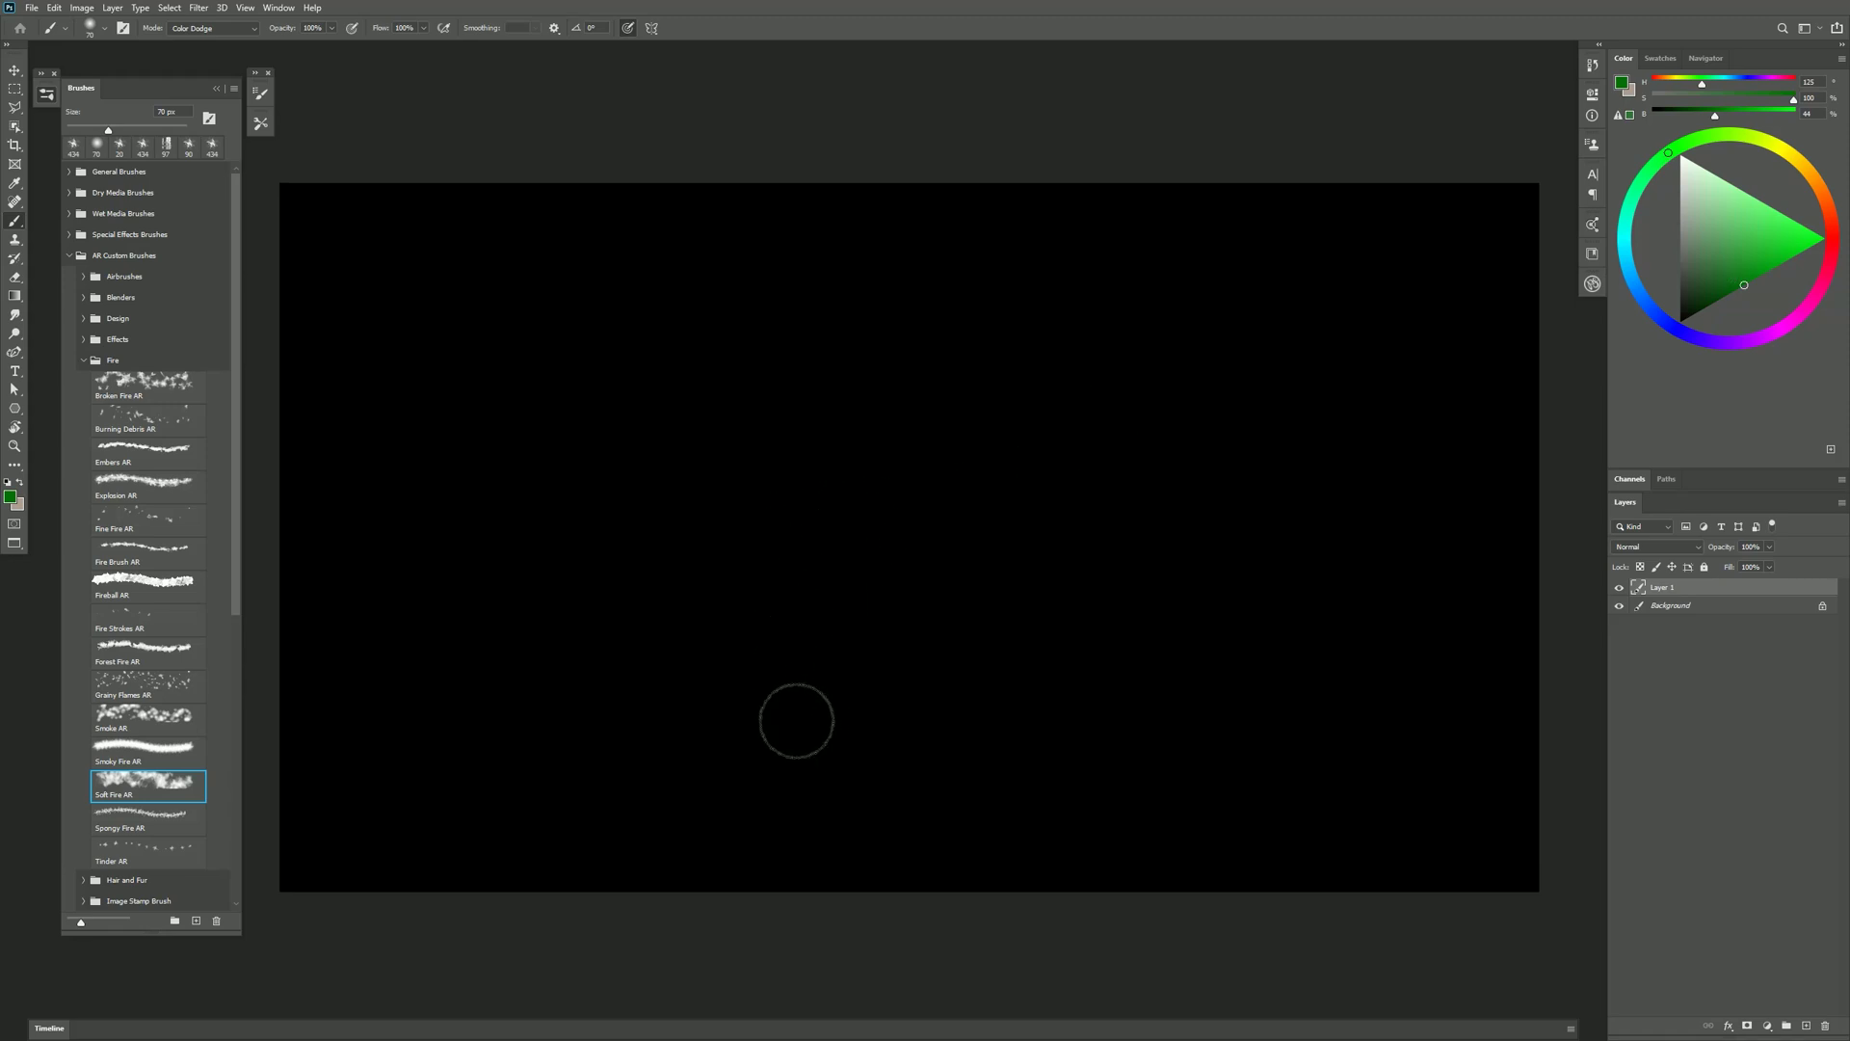
mouse_move(786, 710)
mouse_down()
mouse_move(845, 478)
mouse_move(808, 697)
mouse_move(916, 399)
mouse_move(874, 674)
mouse_move(985, 369)
mouse_move(890, 702)
mouse_move(1039, 372)
mouse_move(965, 557)
mouse_move(1153, 302)
mouse_move(869, 705)
mouse_move(1030, 587)
mouse_move(919, 511)
mouse_move(820, 630)
mouse_move(930, 358)
mouse_move(802, 706)
mouse_move(727, 469)
mouse_move(823, 480)
mouse_move(861, 304)
mouse_move(865, 334)
mouse_move(791, 424)
mouse_move(892, 226)
mouse_move(906, 347)
mouse_move(1003, 265)
mouse_move(1133, 547)
mouse_move(1051, 684)
mouse_move(1230, 396)
mouse_move(1070, 638)
mouse_move(1144, 644)
mouse_move(1188, 494)
mouse_move(1160, 640)
mouse_up()
mouse_move(1156, 395)
mouse_down()
mouse_move(1201, 516)
mouse_move(1197, 485)
mouse_move(1106, 653)
mouse_move(1000, 648)
mouse_move(864, 708)
mouse_move(912, 515)
mouse_move(848, 727)
mouse_move(827, 485)
mouse_move(882, 457)
mouse_move(783, 665)
mouse_up()
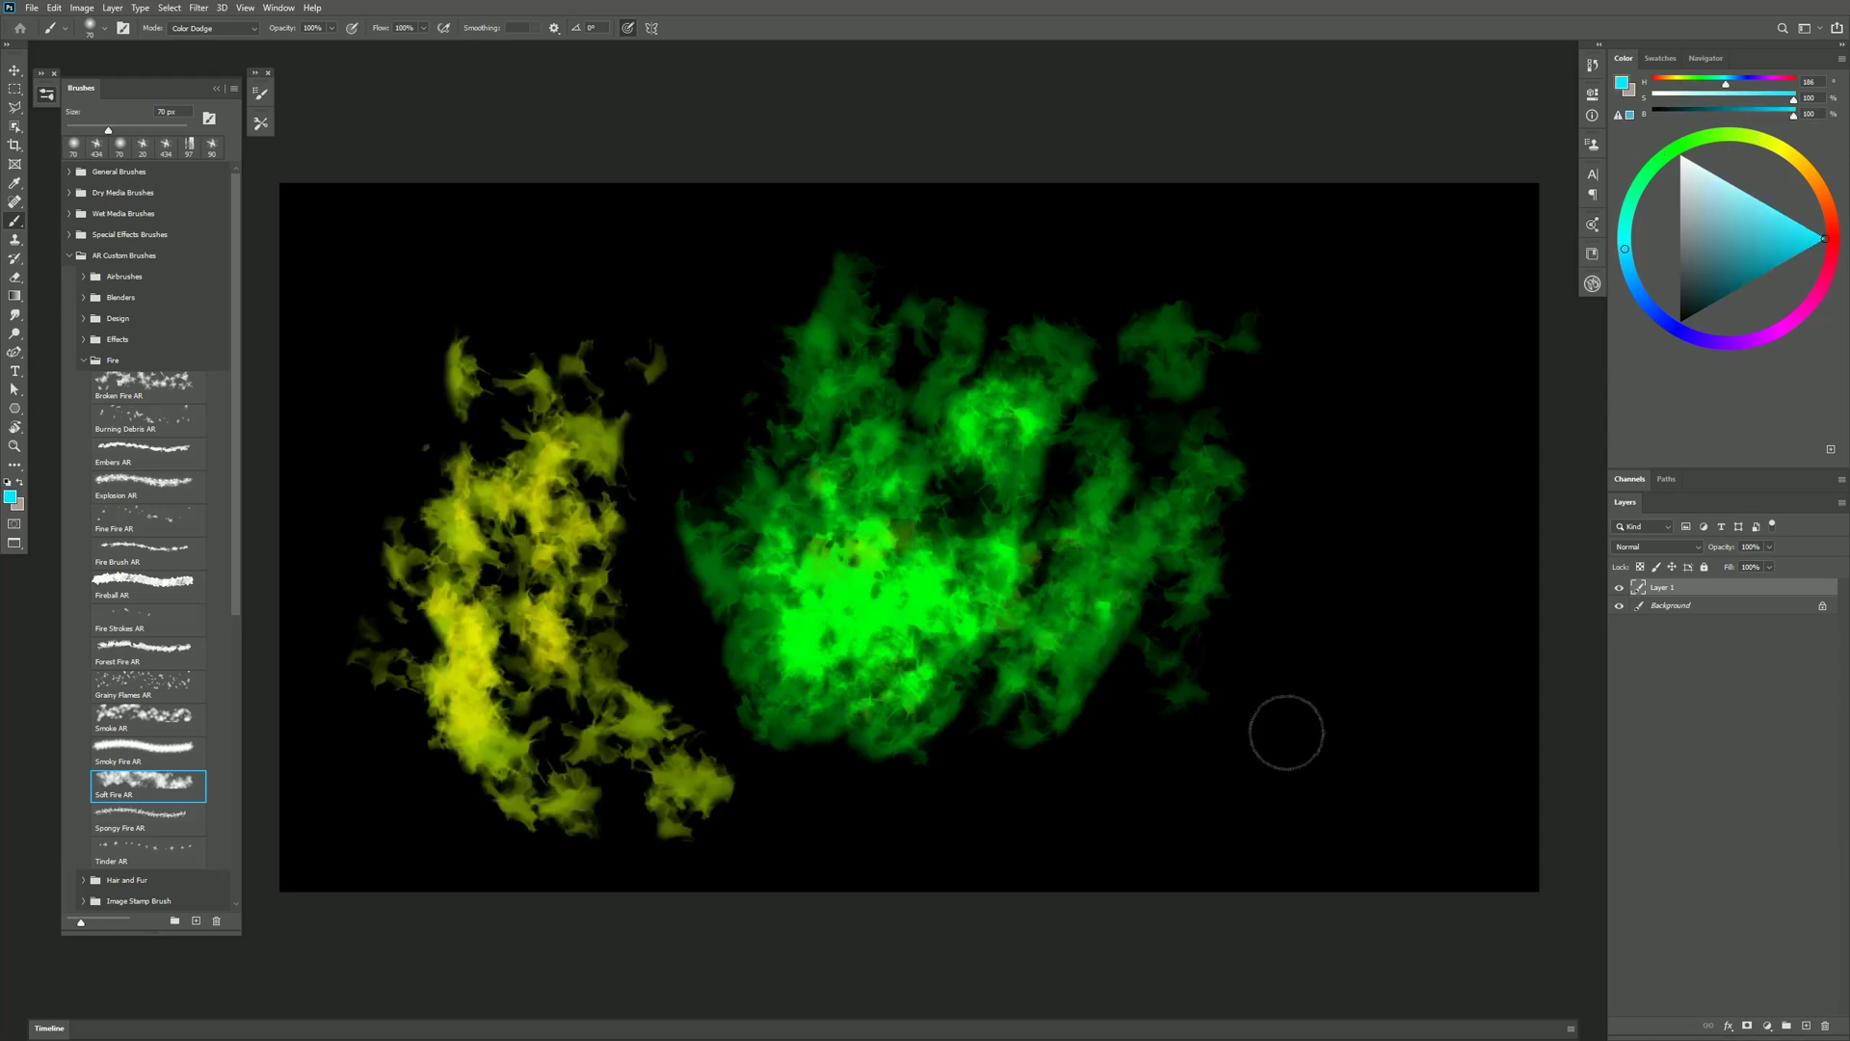
mouse_move(1287, 732)
mouse_down()
mouse_move(1385, 462)
mouse_move(1352, 685)
mouse_move(1427, 392)
mouse_move(1358, 553)
mouse_move(1410, 327)
mouse_move(1335, 641)
mouse_move(1479, 497)
mouse_move(1339, 617)
mouse_move(1260, 638)
mouse_move(1440, 508)
mouse_up()
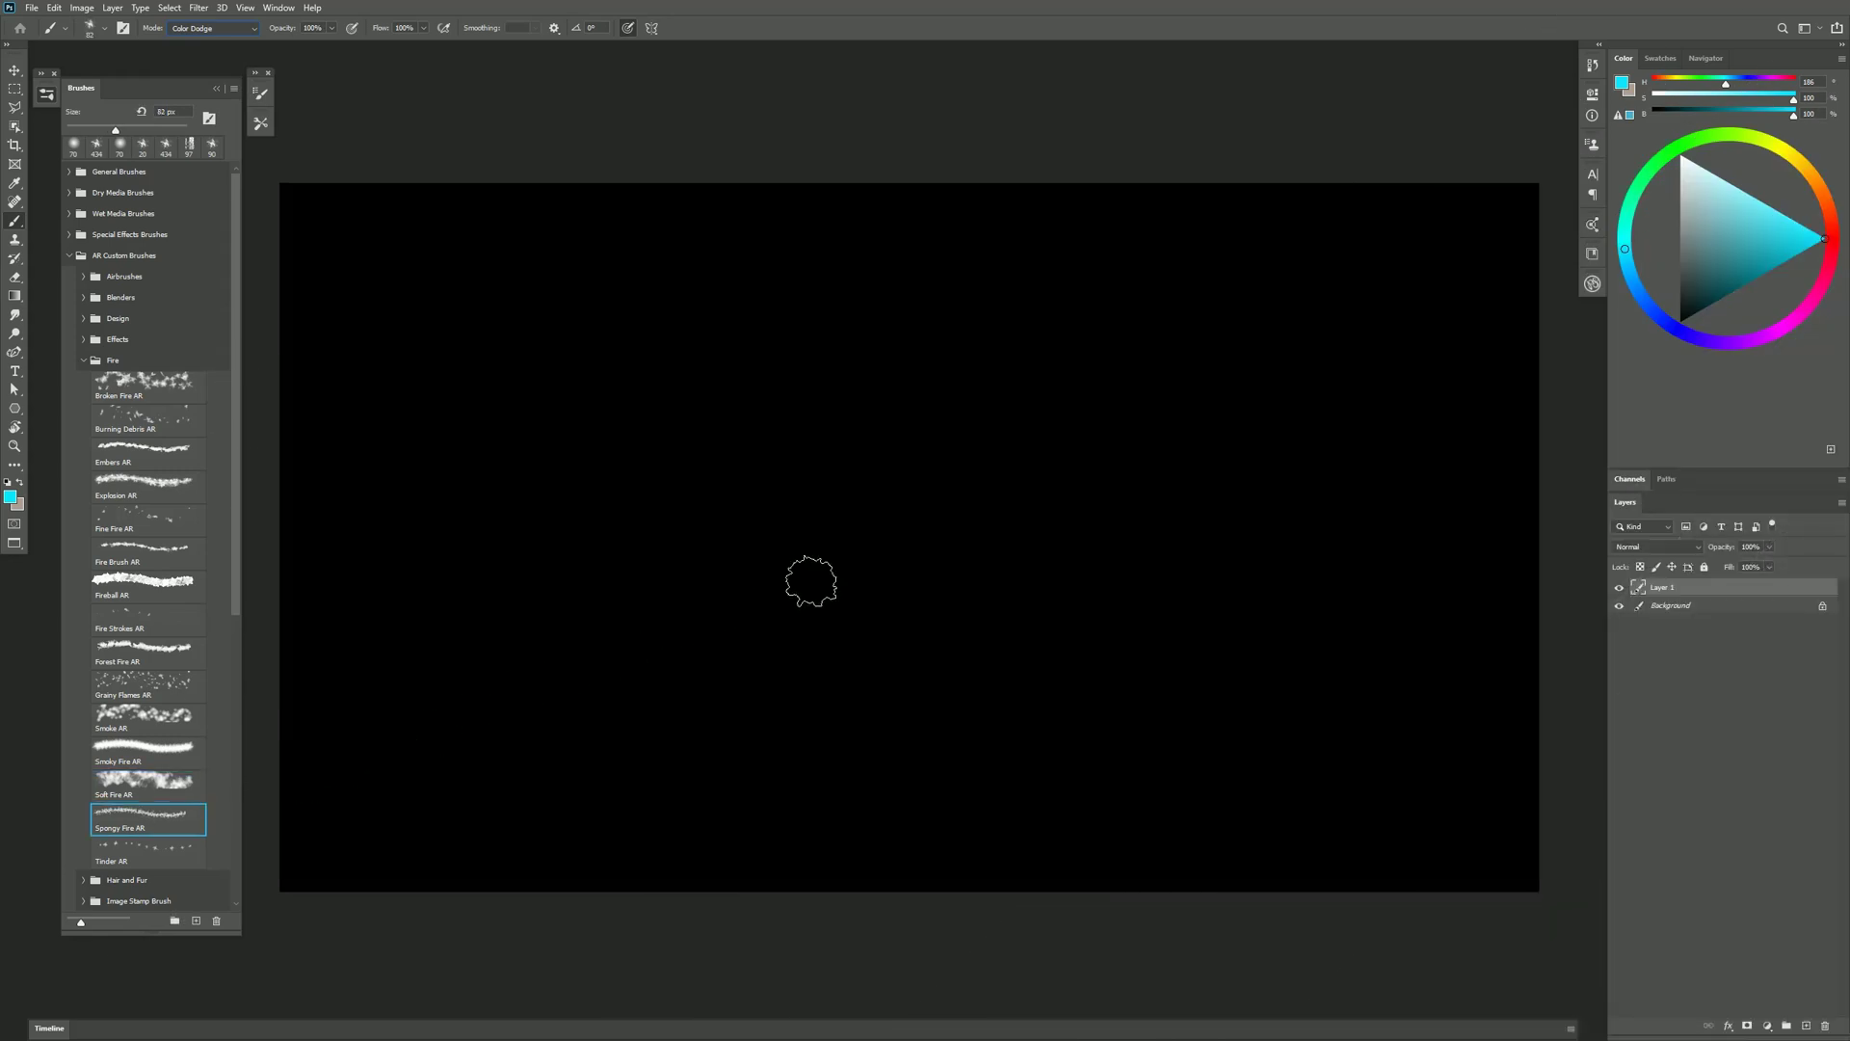
Switch the colour to yellow and paint an orange spongy flame at the centre, filling its lower right.
click(1798, 160)
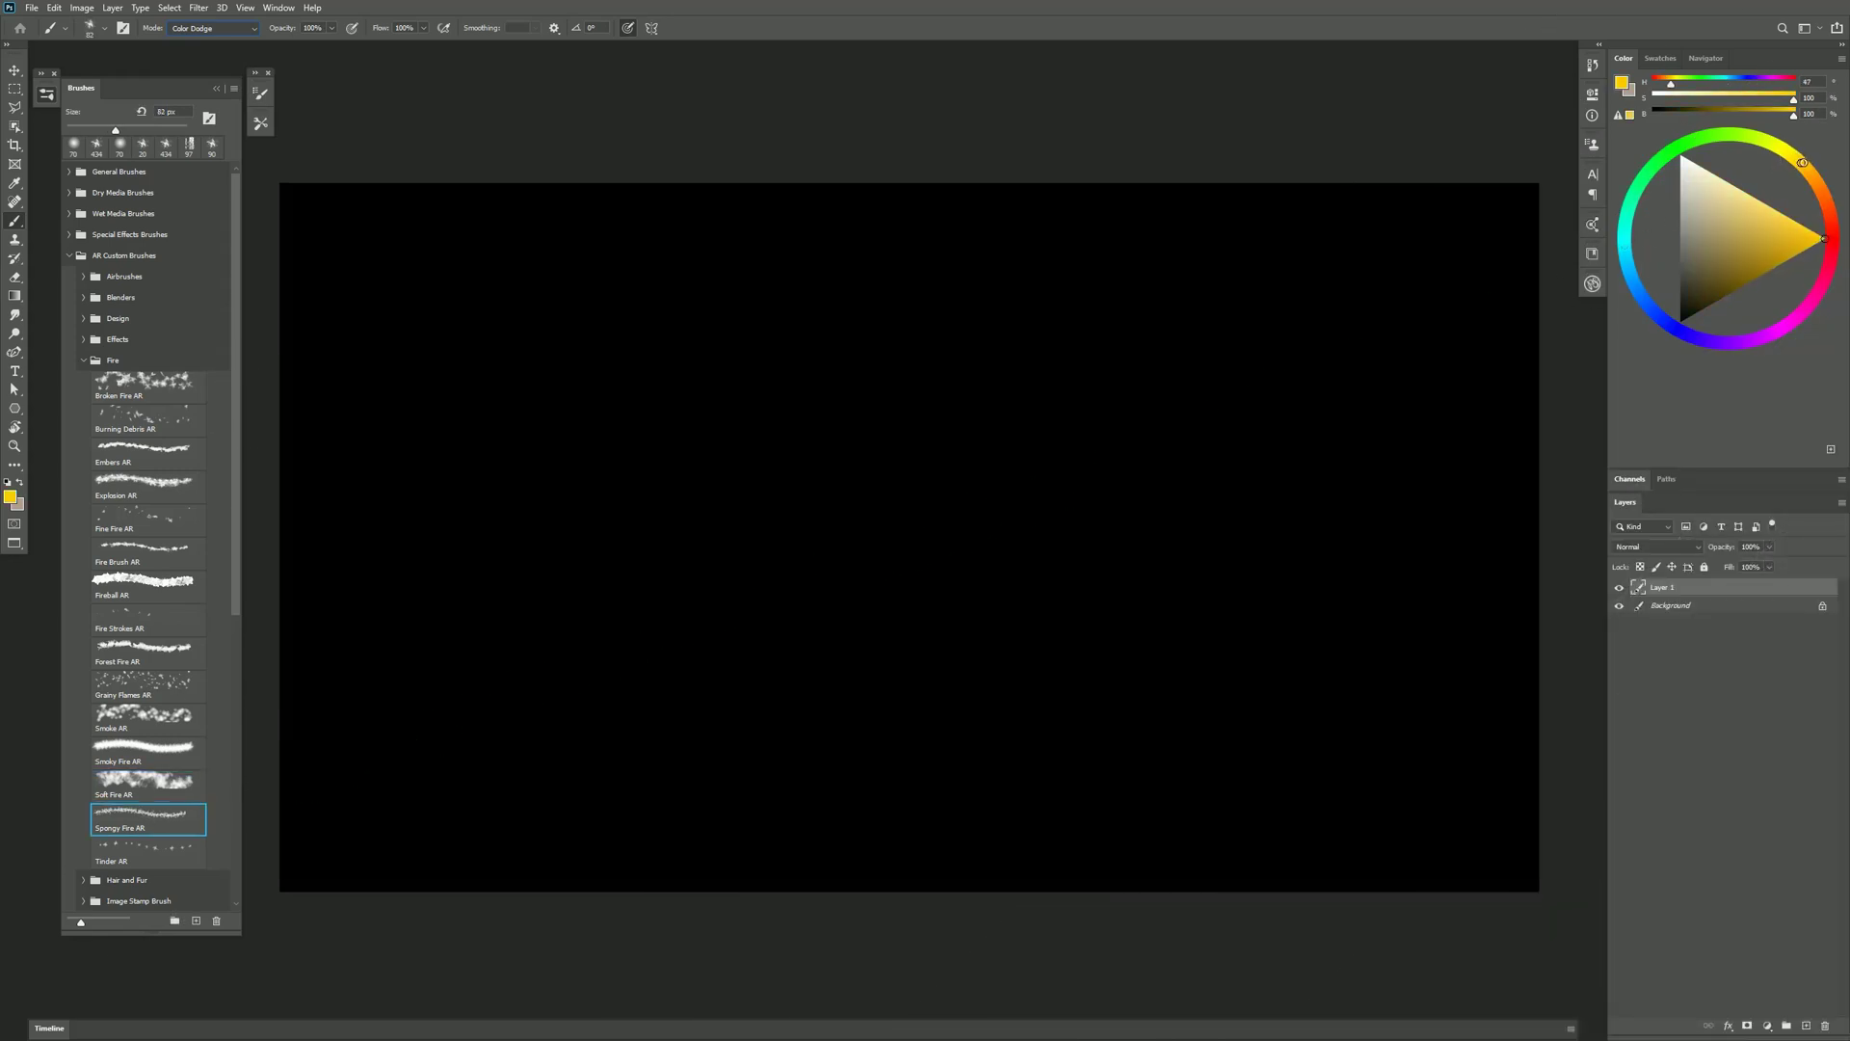
mouse_move(708, 708)
mouse_down()
mouse_move(810, 462)
mouse_move(733, 626)
mouse_move(825, 558)
mouse_move(795, 515)
mouse_move(718, 512)
mouse_move(663, 579)
mouse_move(723, 536)
mouse_move(709, 656)
mouse_move(700, 593)
mouse_up()
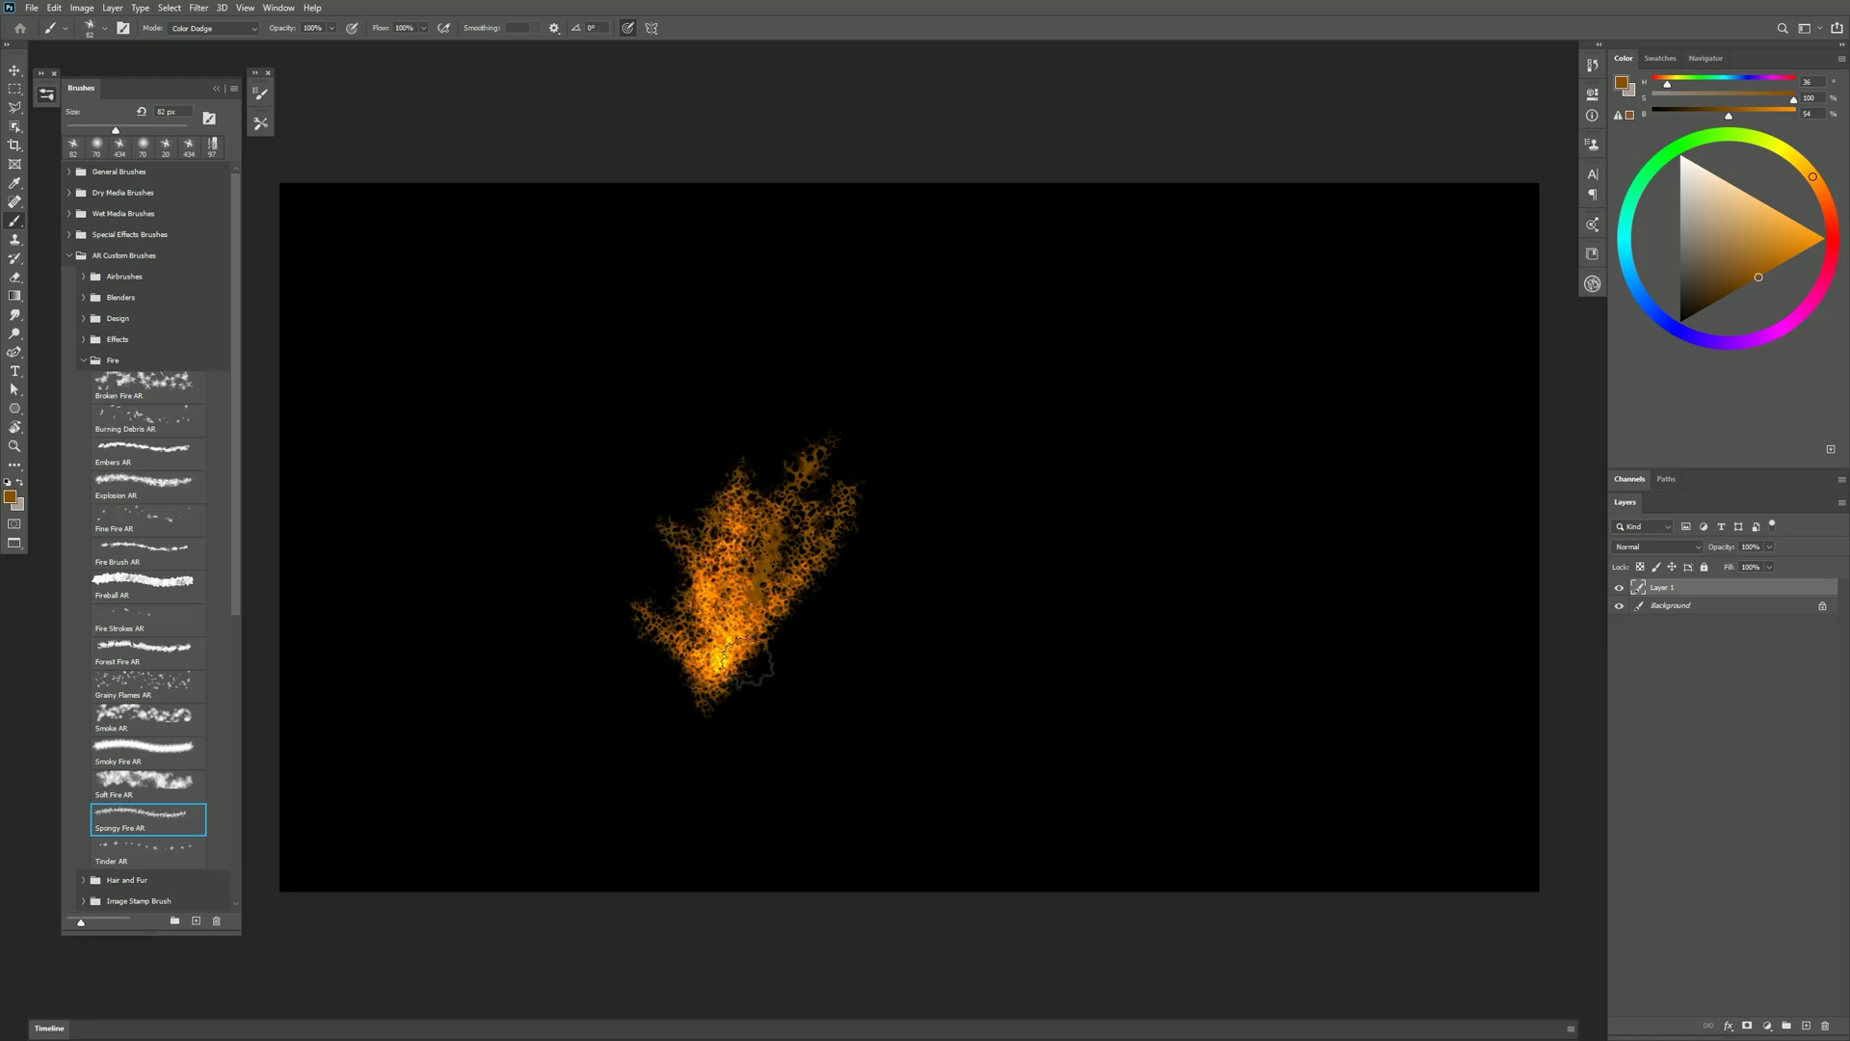
drag(778, 640, 842, 603)
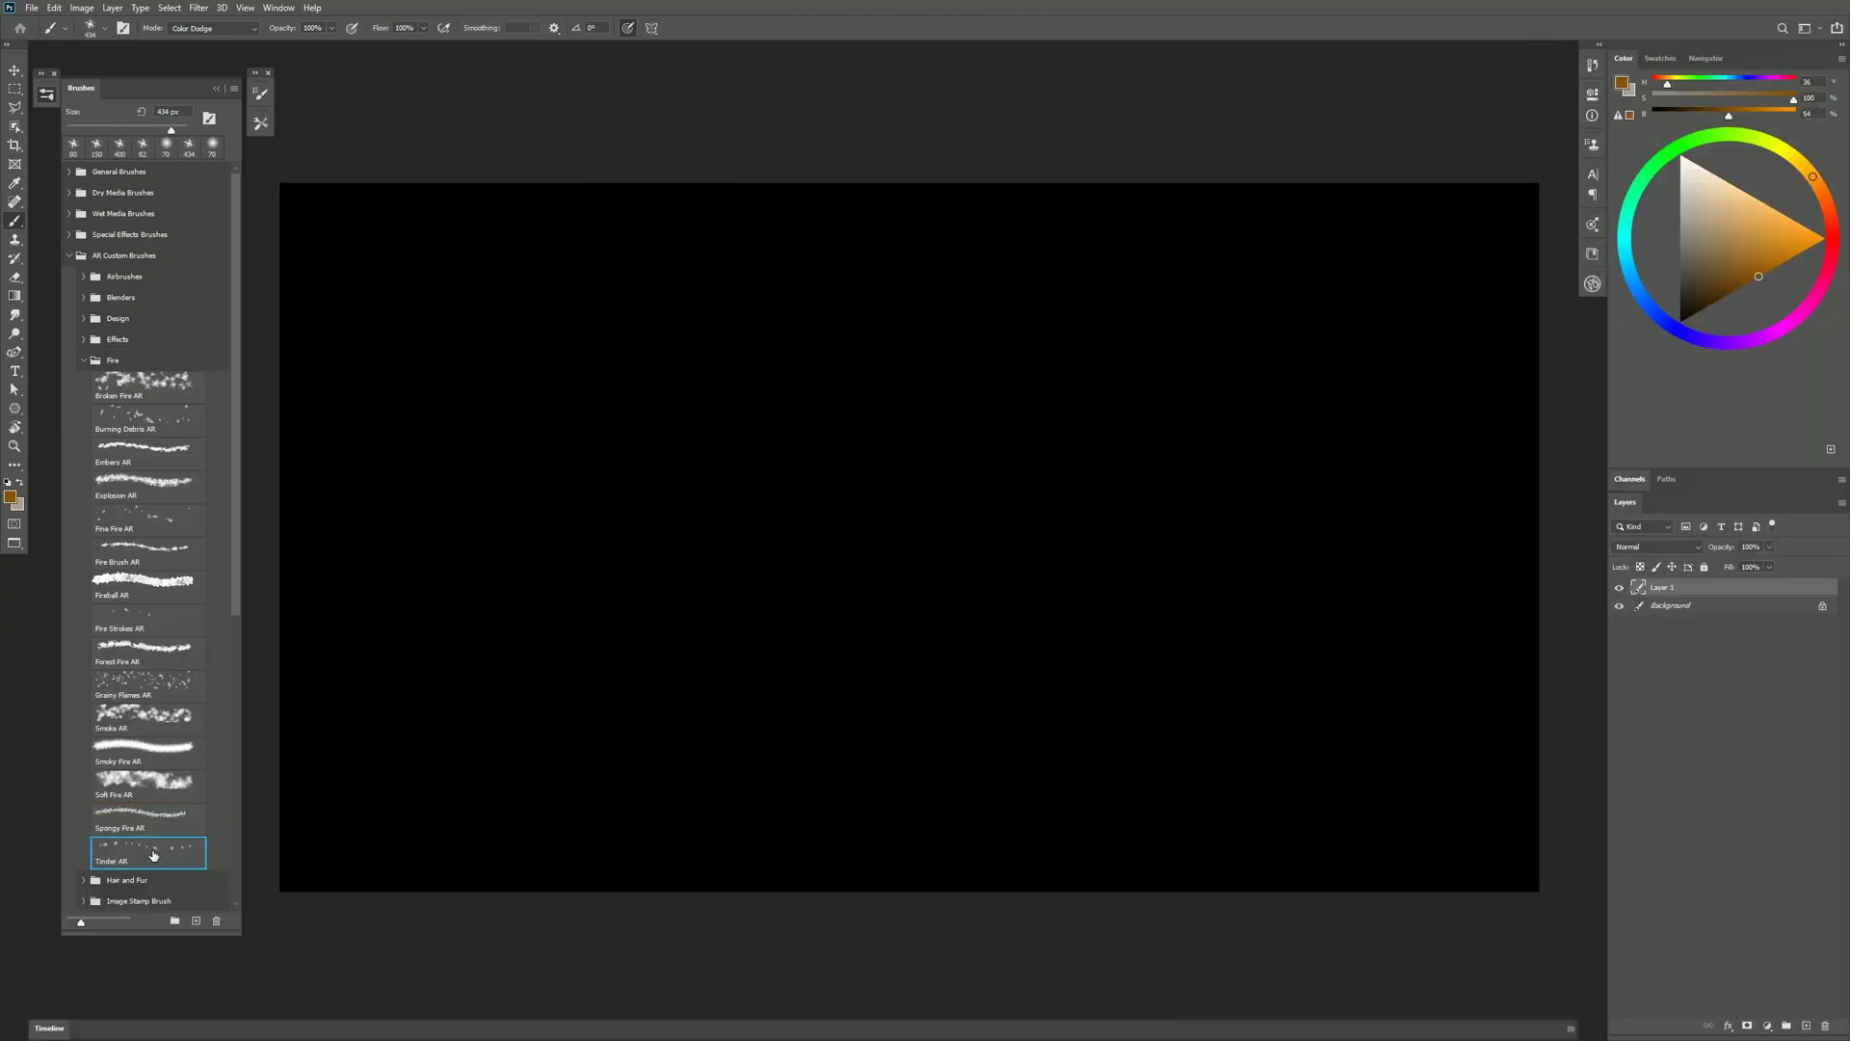
Scatter faint Tinder AR specks at mid-canvas.
click(916, 542)
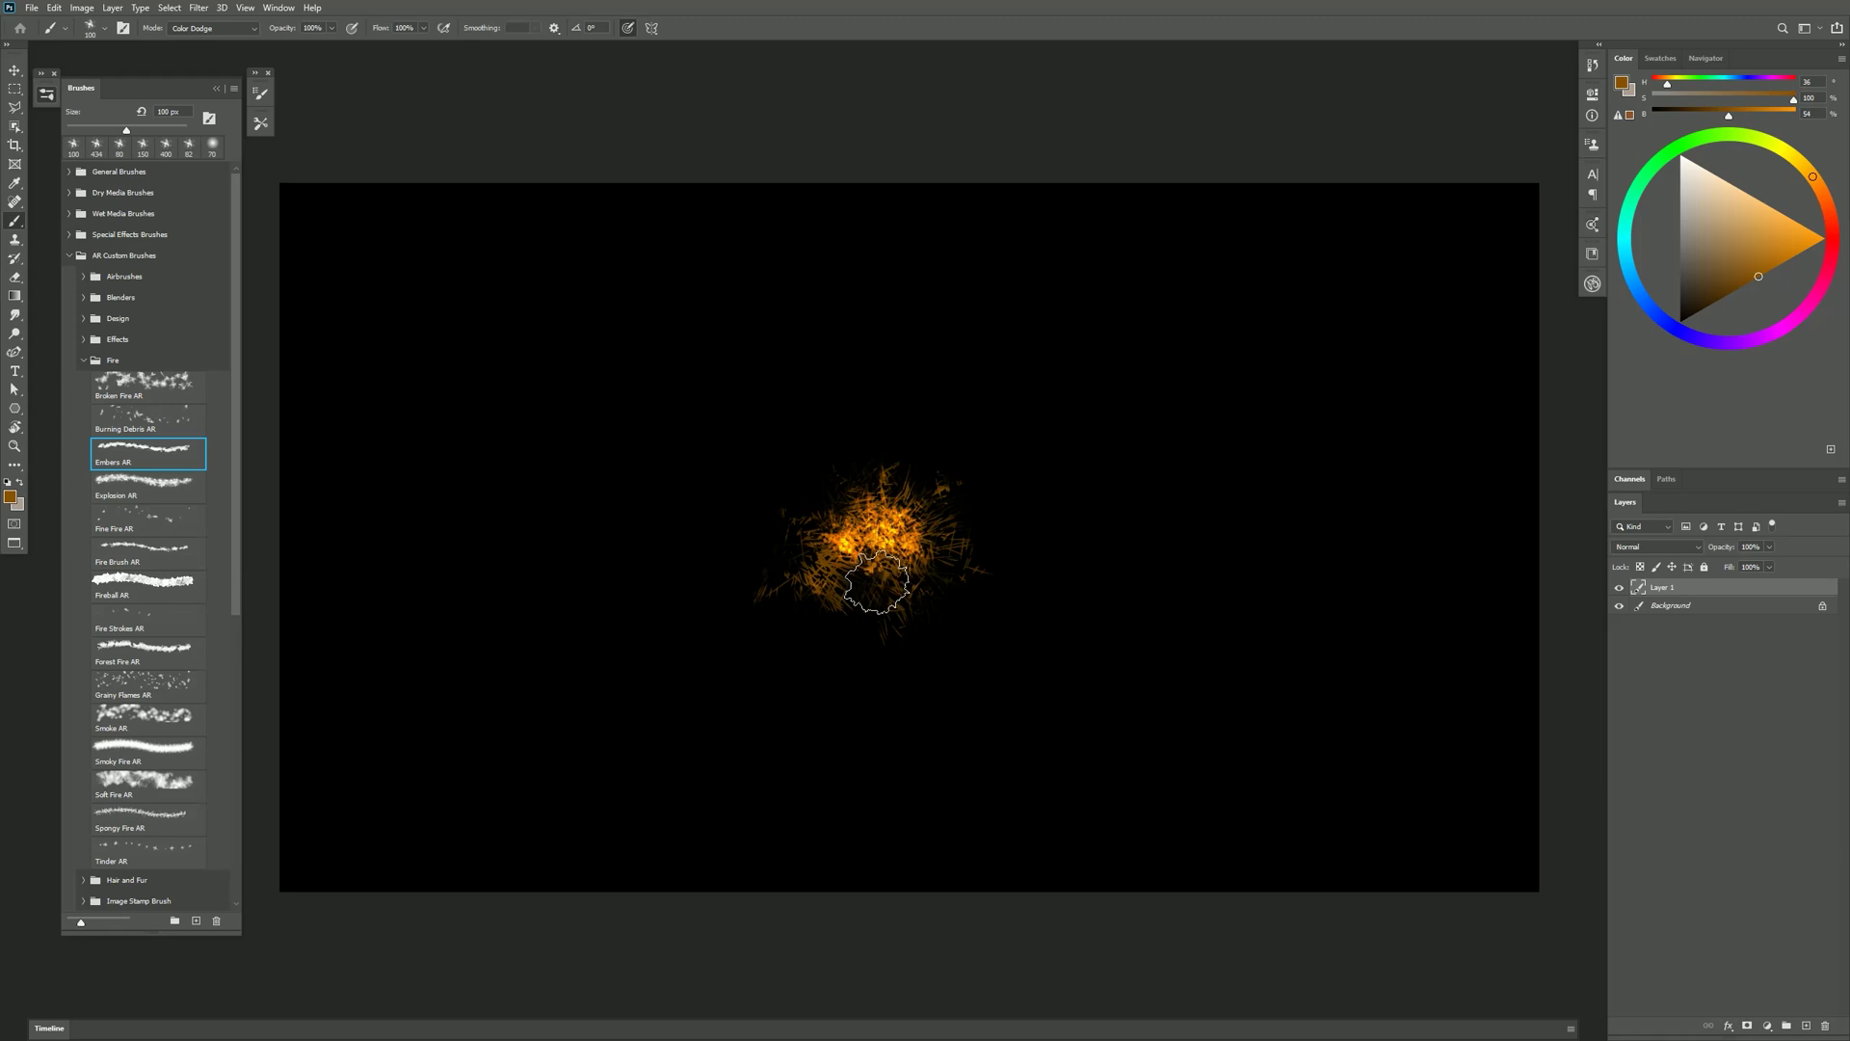
Paint tall Fire Brush AR flames from the embers with Smoky Fire AR on their left.
click(148, 558)
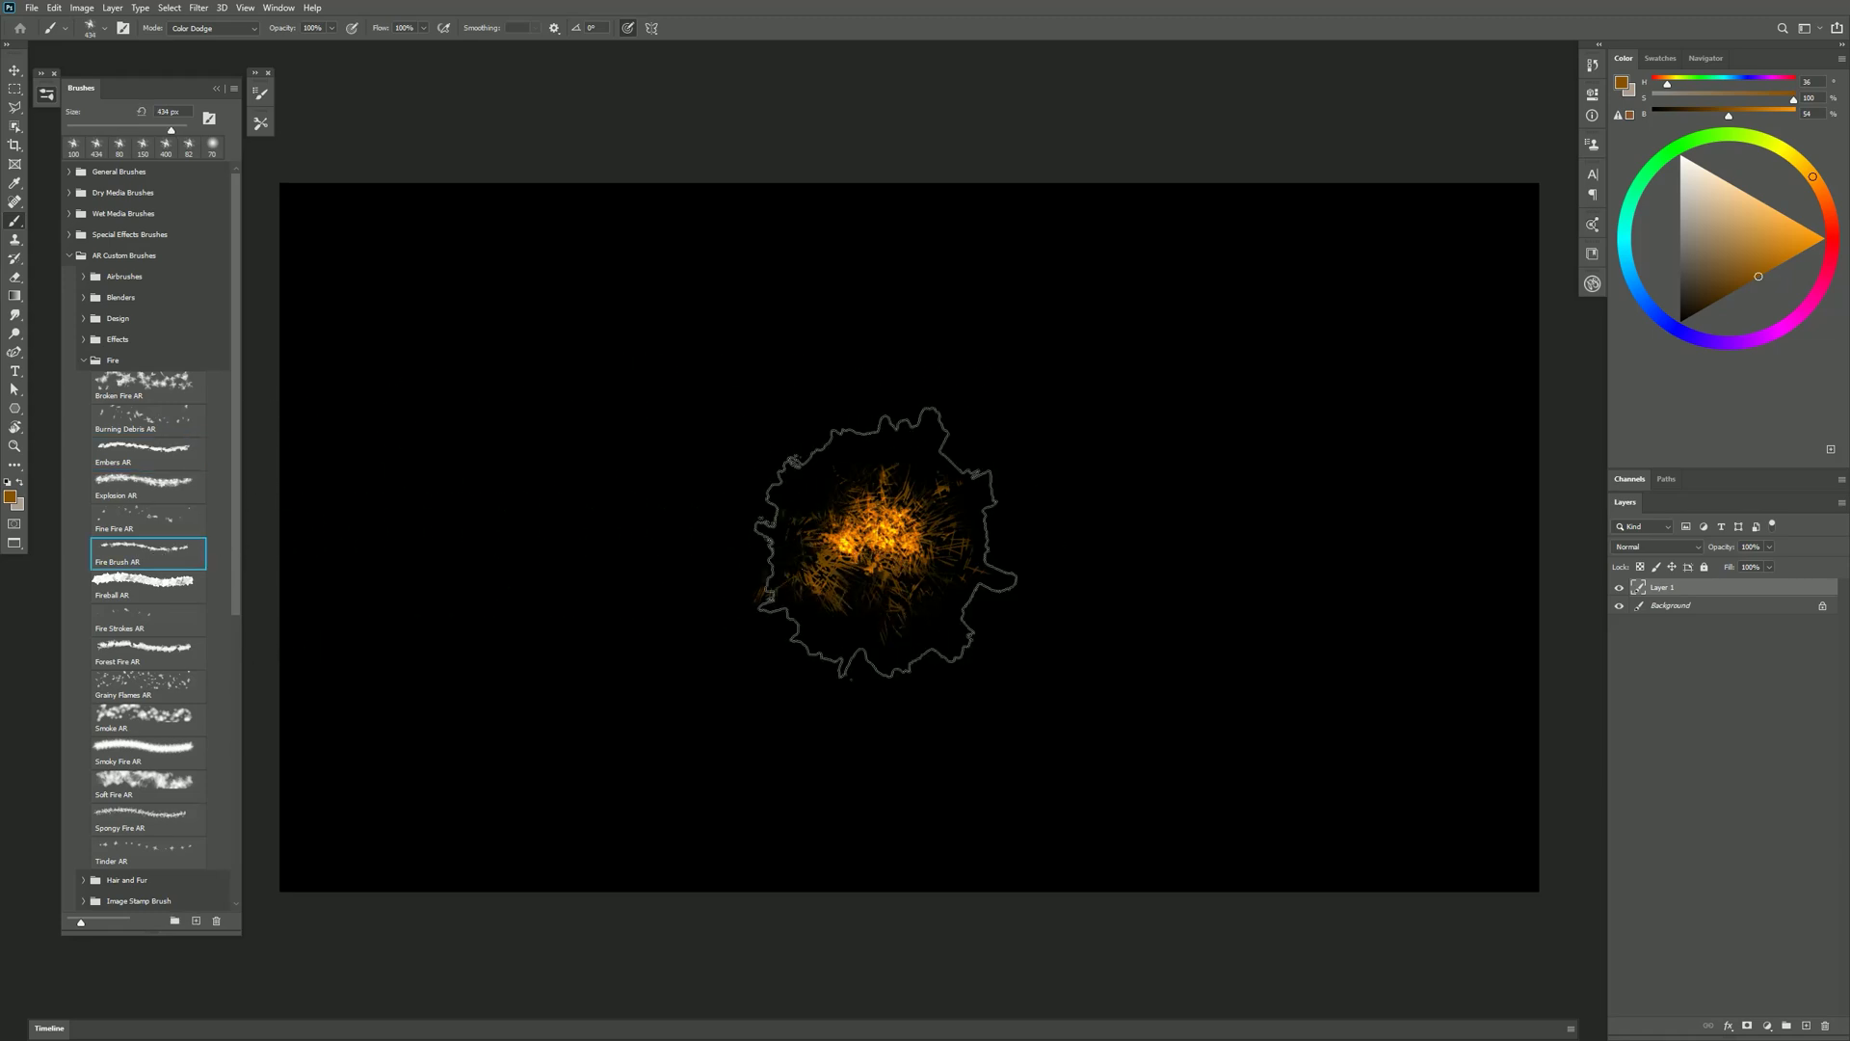
mouse_move(886, 542)
mouse_down()
mouse_move(852, 503)
mouse_move(1058, 301)
mouse_move(934, 520)
mouse_move(890, 489)
mouse_move(986, 275)
mouse_move(951, 448)
mouse_move(840, 529)
mouse_move(989, 194)
mouse_move(955, 457)
mouse_move(1037, 396)
mouse_up()
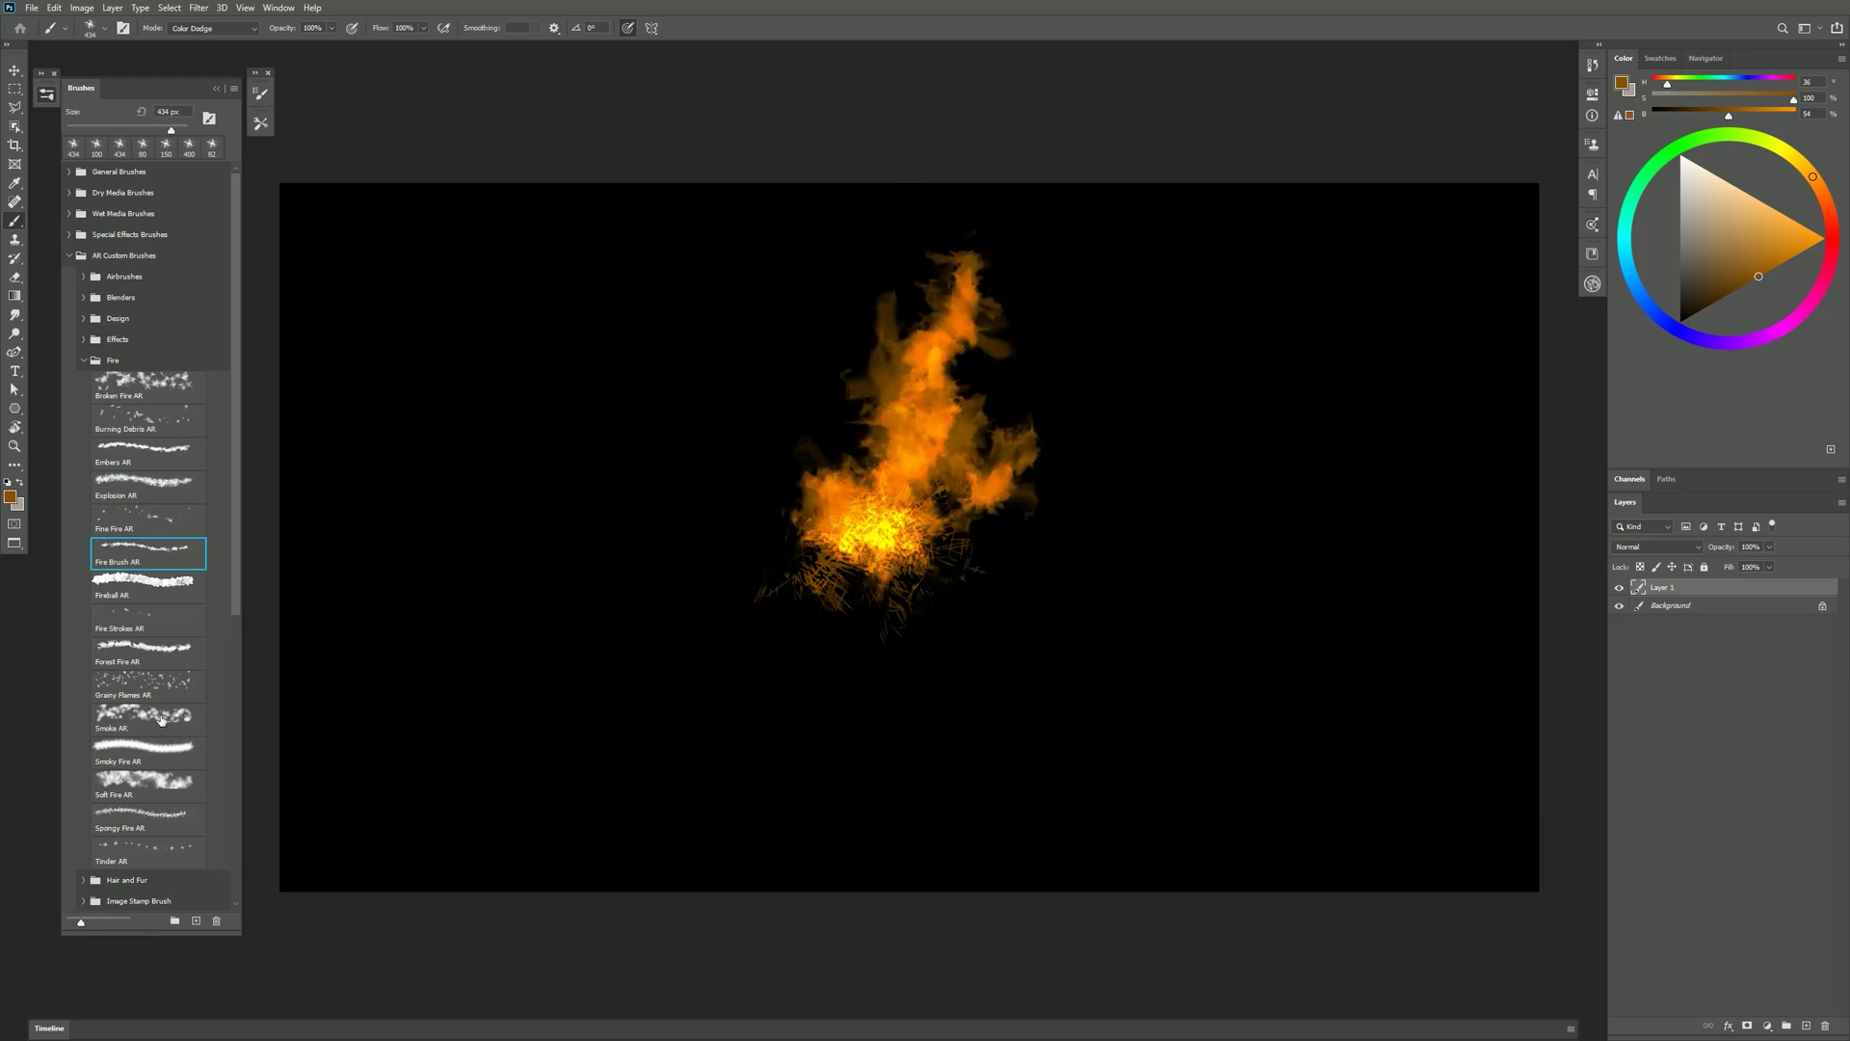
click(143, 757)
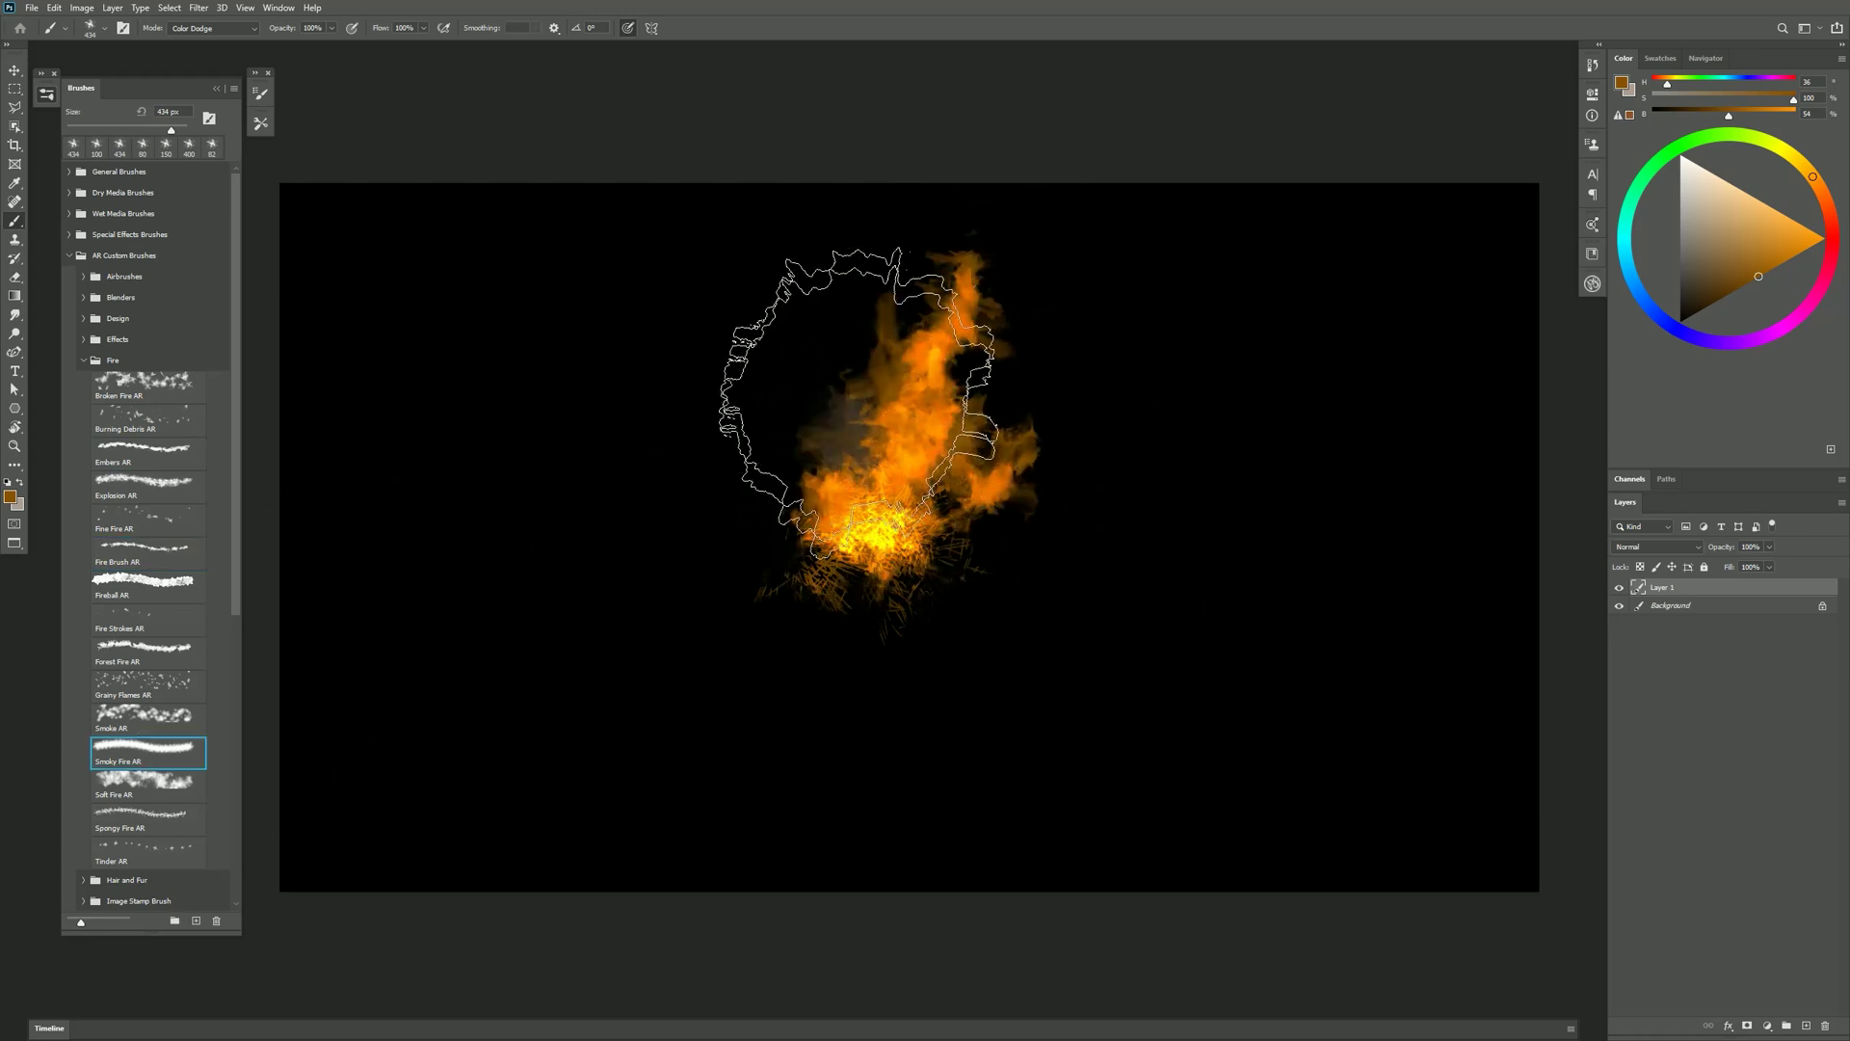
mouse_move(867, 351)
mouse_down()
mouse_move(943, 384)
mouse_move(868, 427)
mouse_move(925, 293)
mouse_move(914, 333)
mouse_move(995, 253)
mouse_move(964, 414)
mouse_move(1041, 334)
mouse_move(970, 450)
mouse_move(1026, 491)
mouse_up()
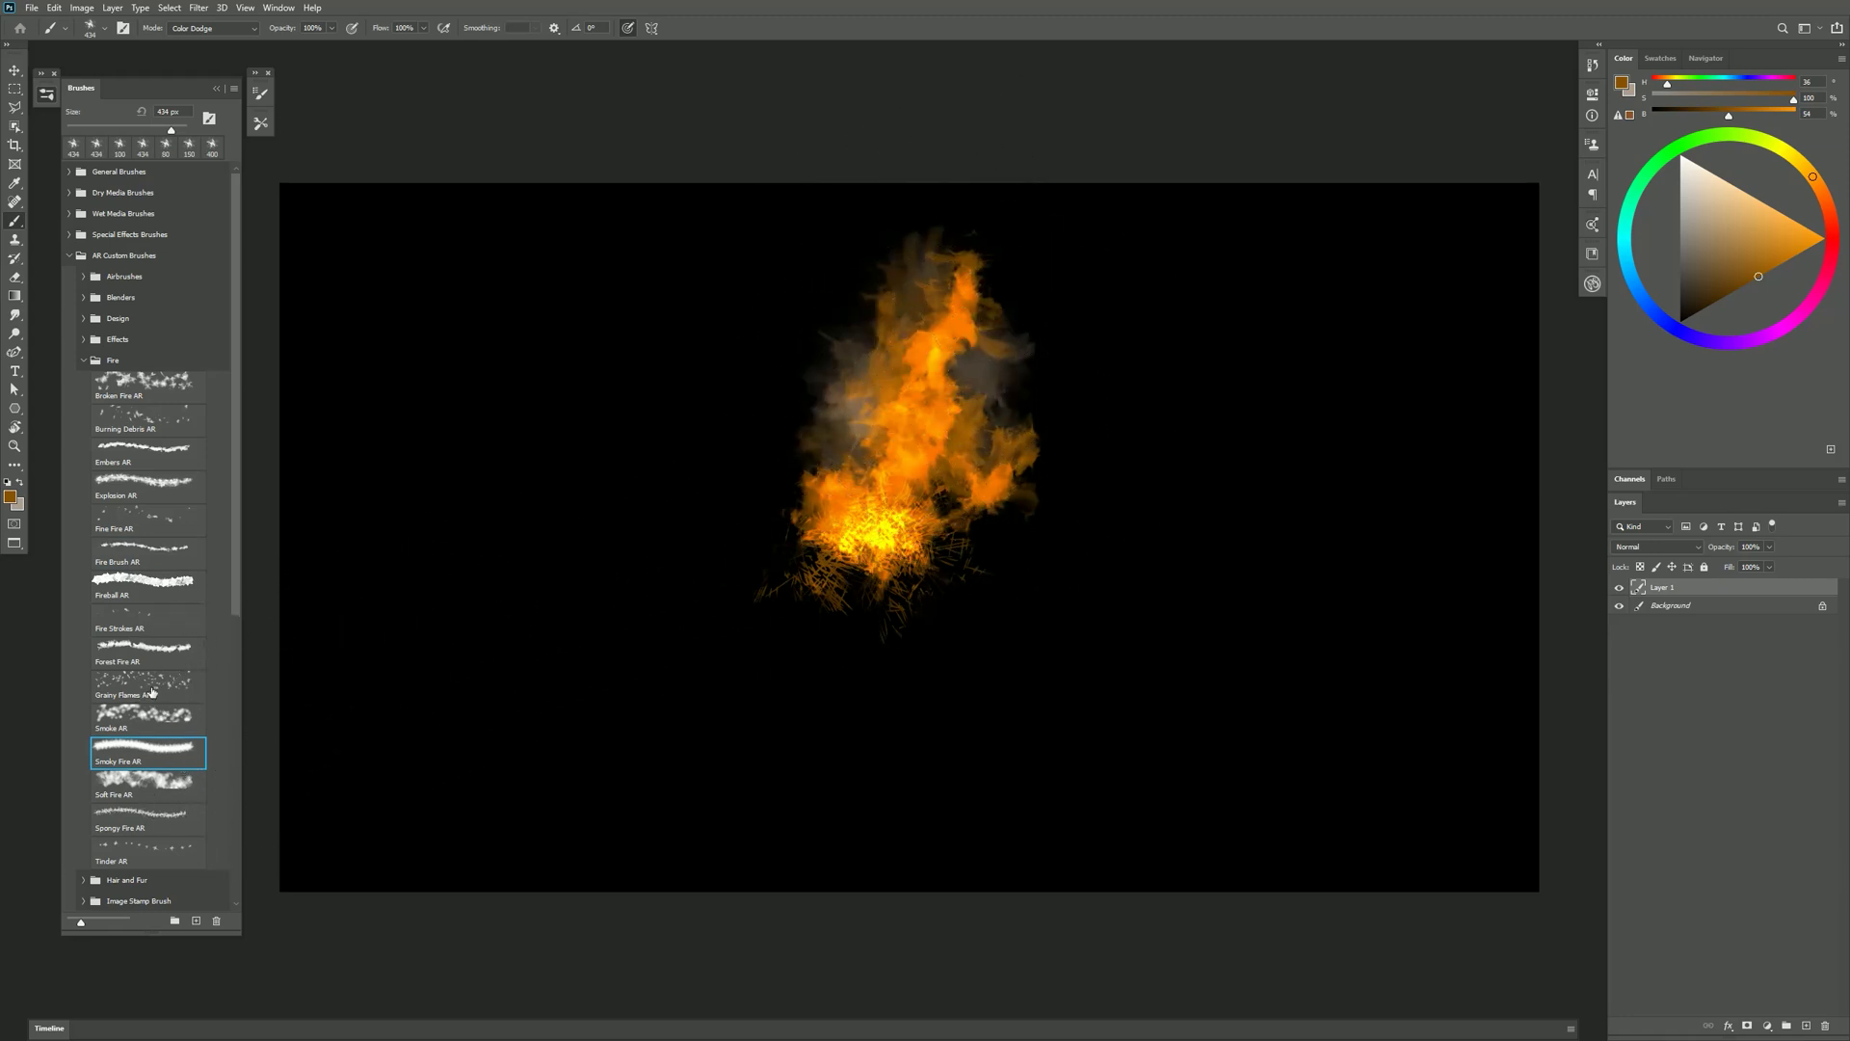
Paint dark grey Smoke AR trailing up-right from the flame, widening it toward the top right.
click(135, 721)
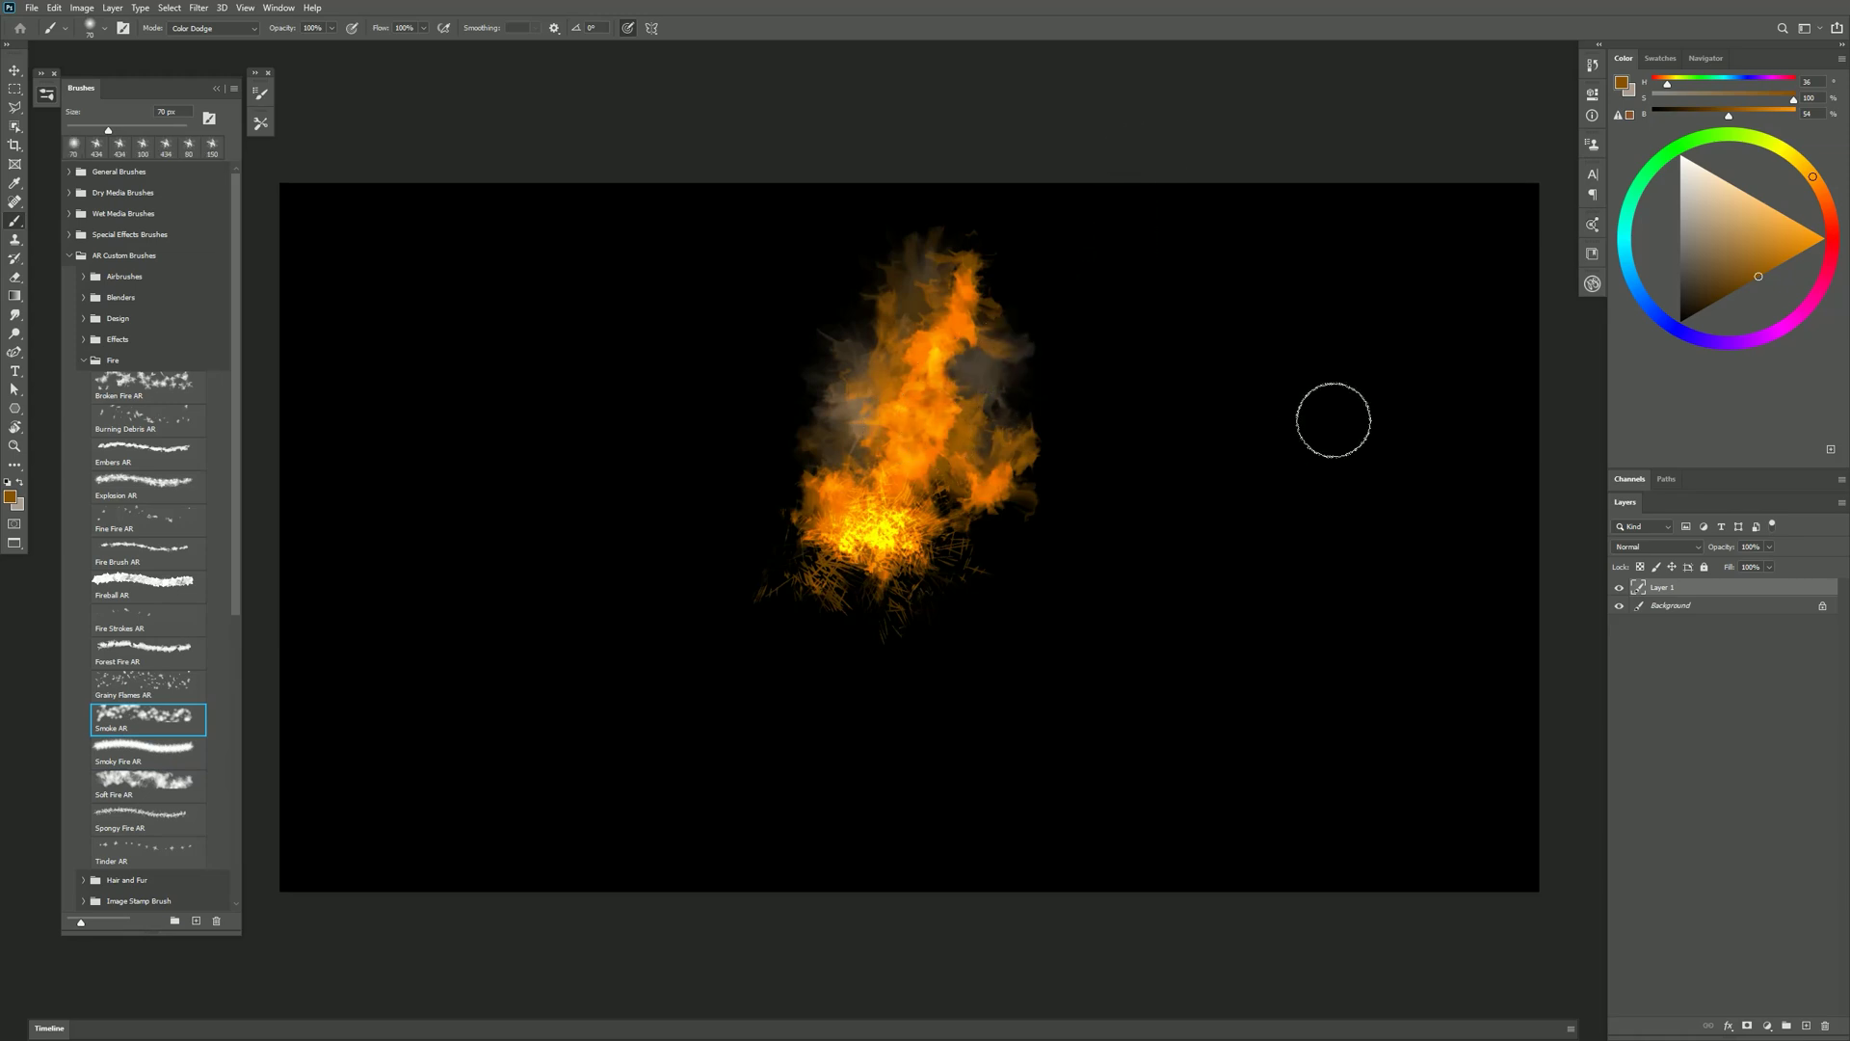
click(1623, 84)
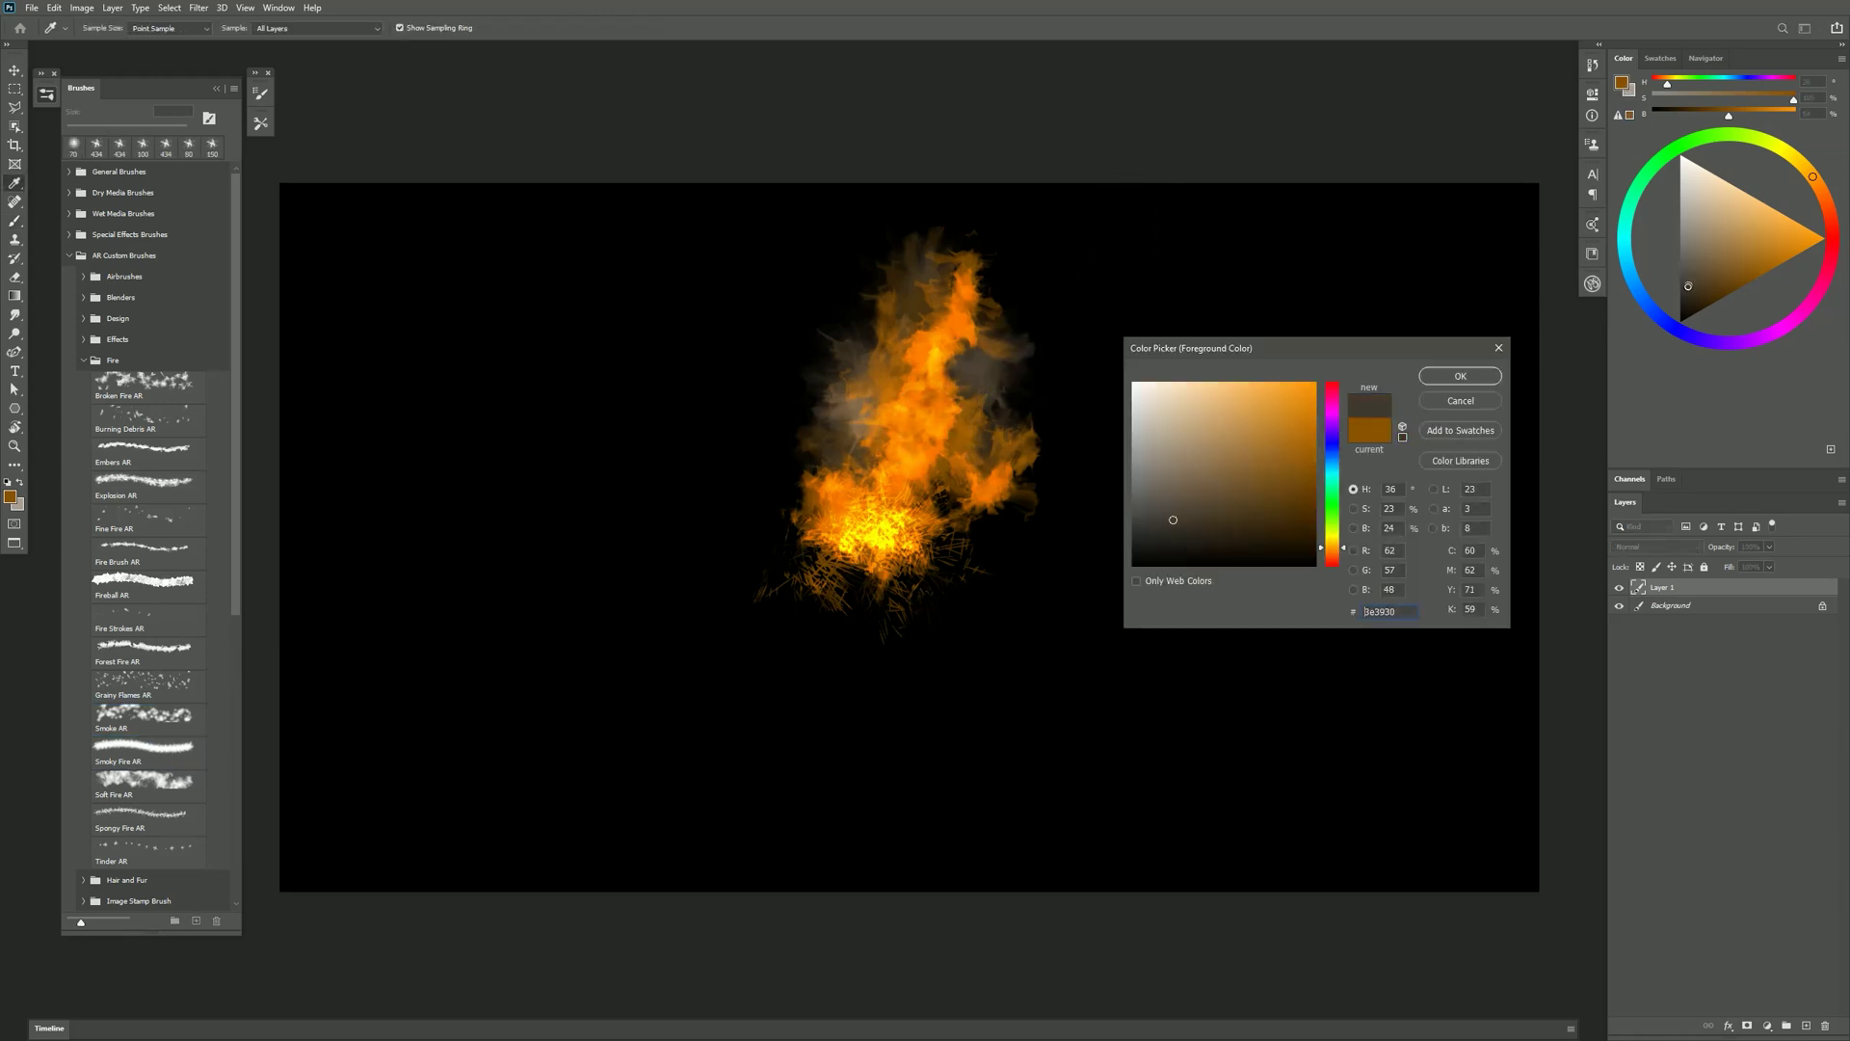
key(Return)
drag(872, 434, 964, 164)
key(ctrl+z)
drag(867, 434, 1108, 145)
drag(987, 284, 1177, 145)
mouse_move(983, 318)
mouse_down()
mouse_move(1021, 306)
mouse_move(1080, 405)
mouse_up()
mouse_move(987, 545)
mouse_down()
mouse_move(1073, 445)
mouse_move(1185, 241)
mouse_up()
Add dim Forest Fire AR glow at the left, undo the long stroke, and enlarge Spongy Fire AR.
click(144, 648)
click(573, 289)
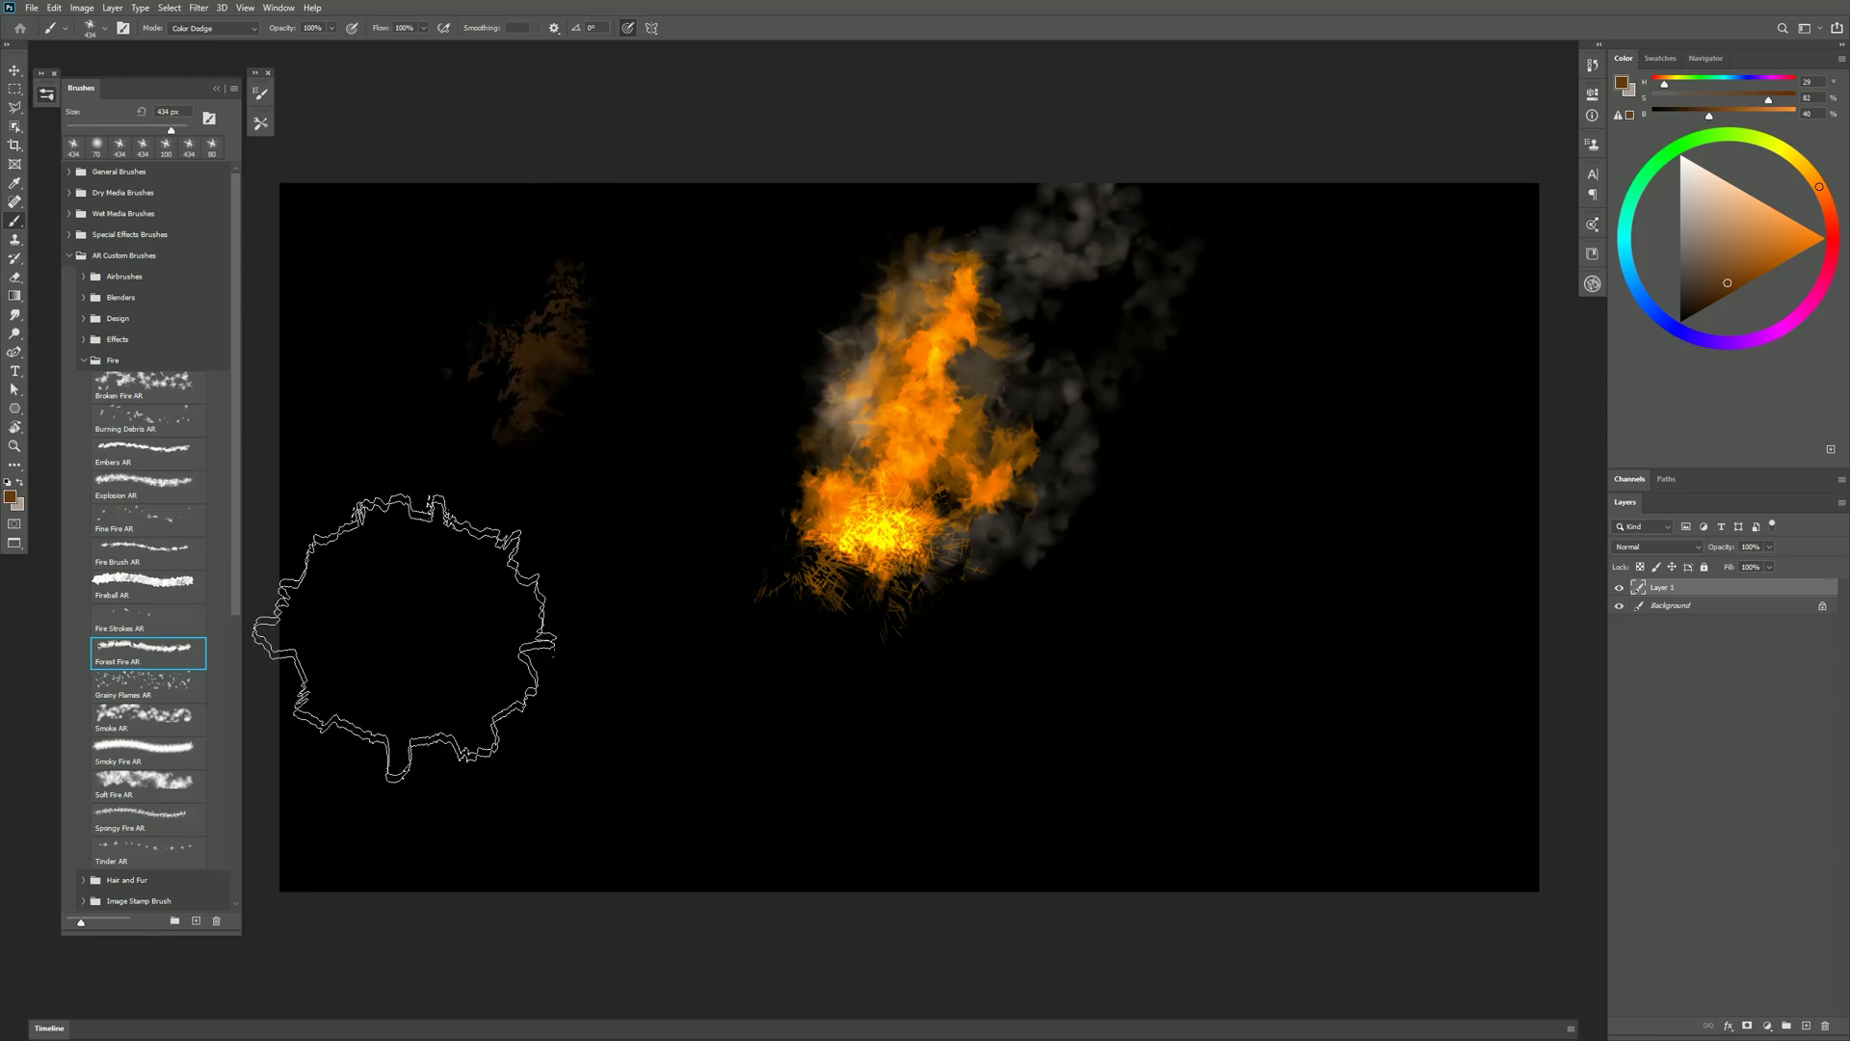
mouse_move(564, 299)
mouse_down()
mouse_move(545, 617)
mouse_move(517, 578)
mouse_move(1025, 784)
mouse_move(1404, 462)
mouse_move(1222, 761)
mouse_move(1405, 620)
mouse_move(1176, 813)
mouse_up()
key(ctrl+z)
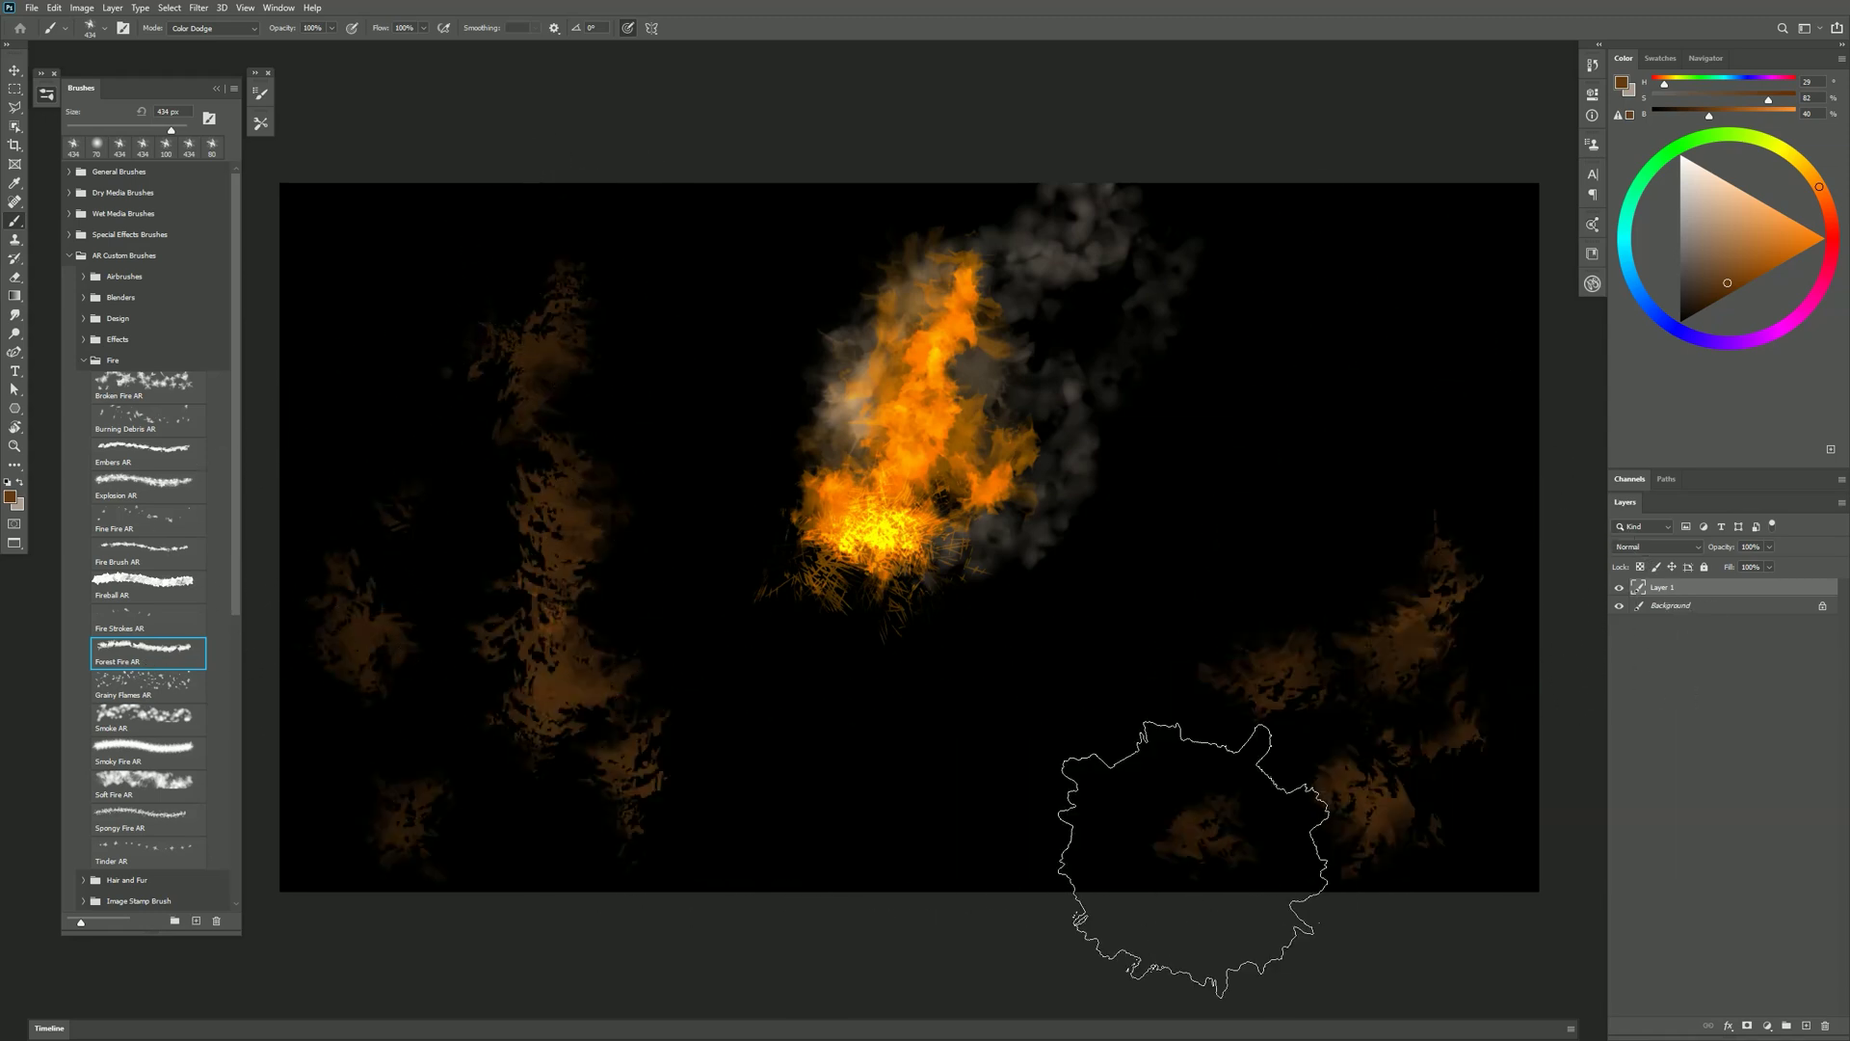
click(144, 817)
key(bracketright)
key(bracketright)
key(bracketright)
key(bracketright)
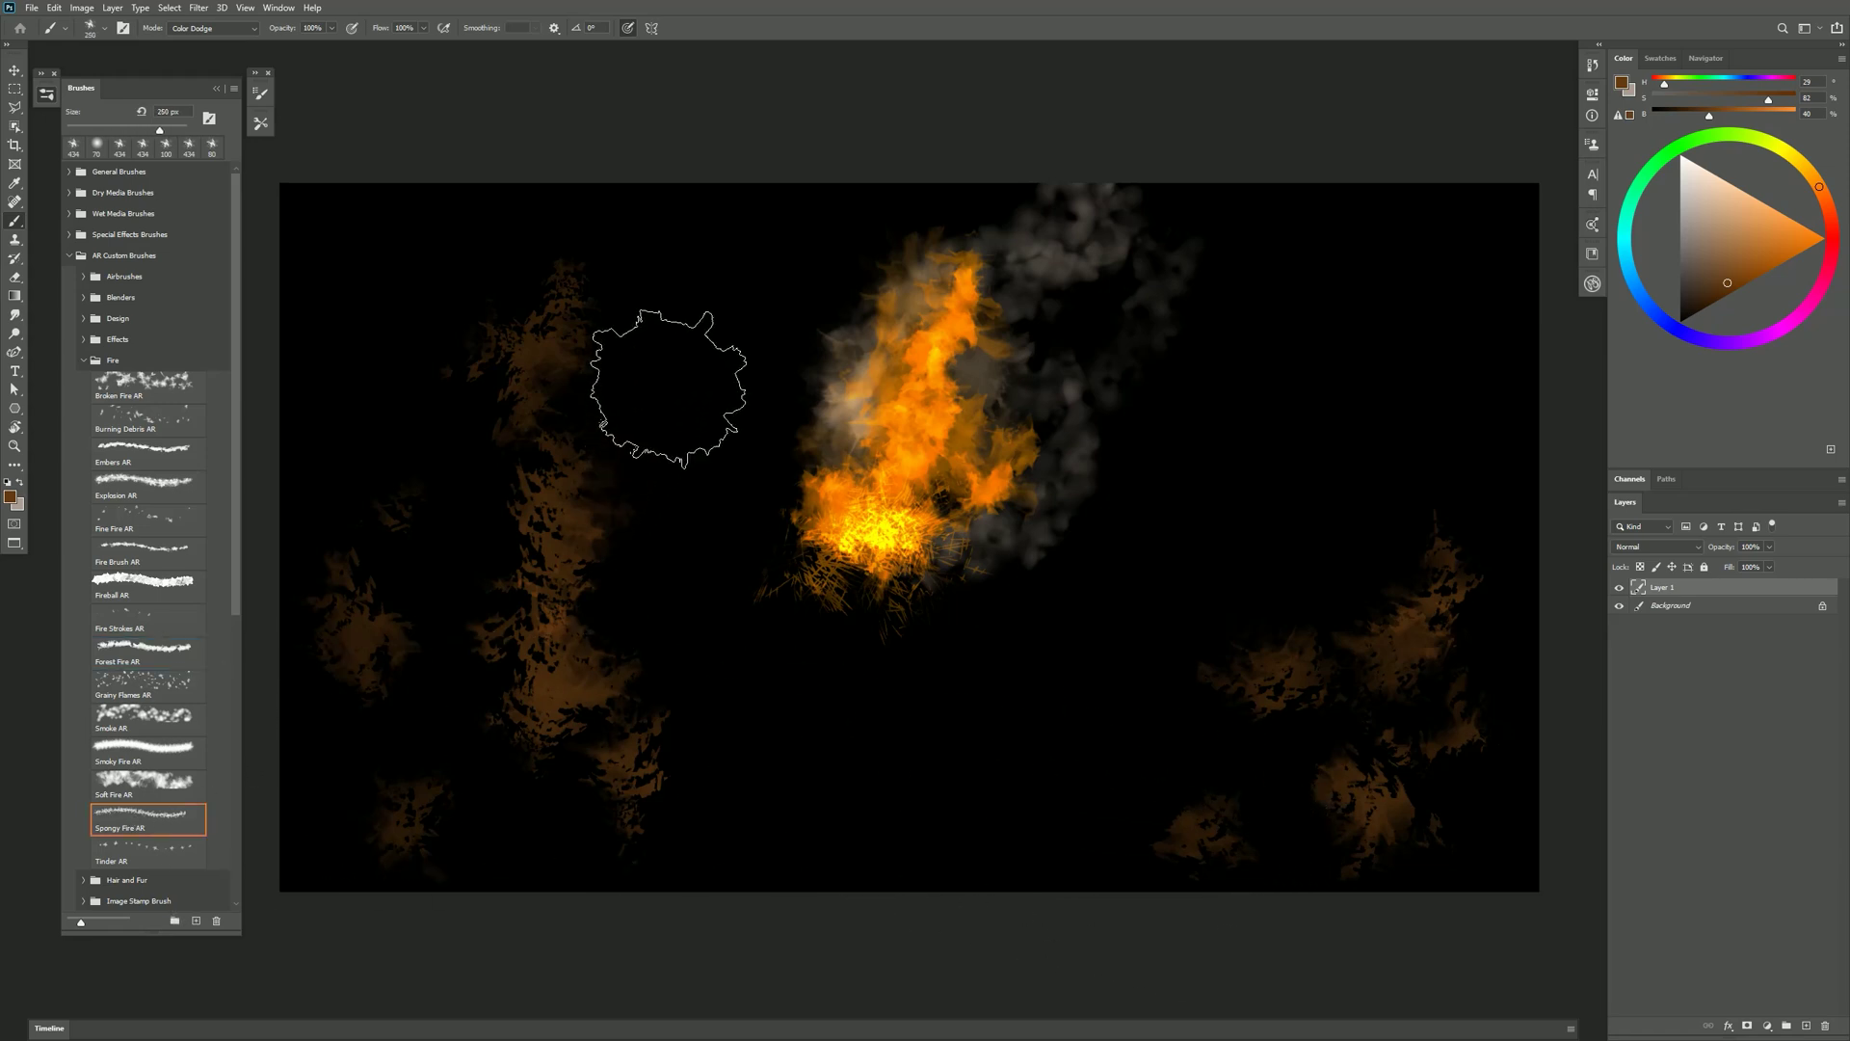